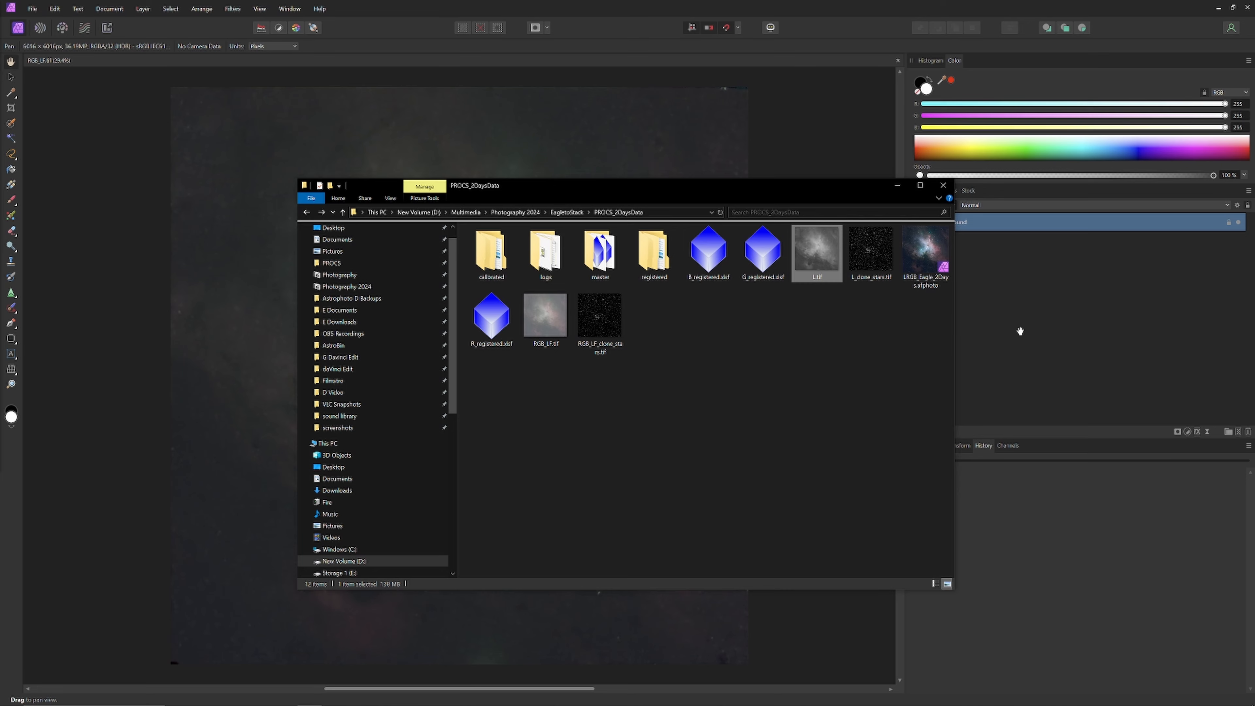
# - Place L.tif as a layer aligned to the full canvas and rename the Background layer RGB LF
pyautogui.click(11, 78)
pyautogui.moveTo(246, 229); pyautogui.dragTo(441, 319)
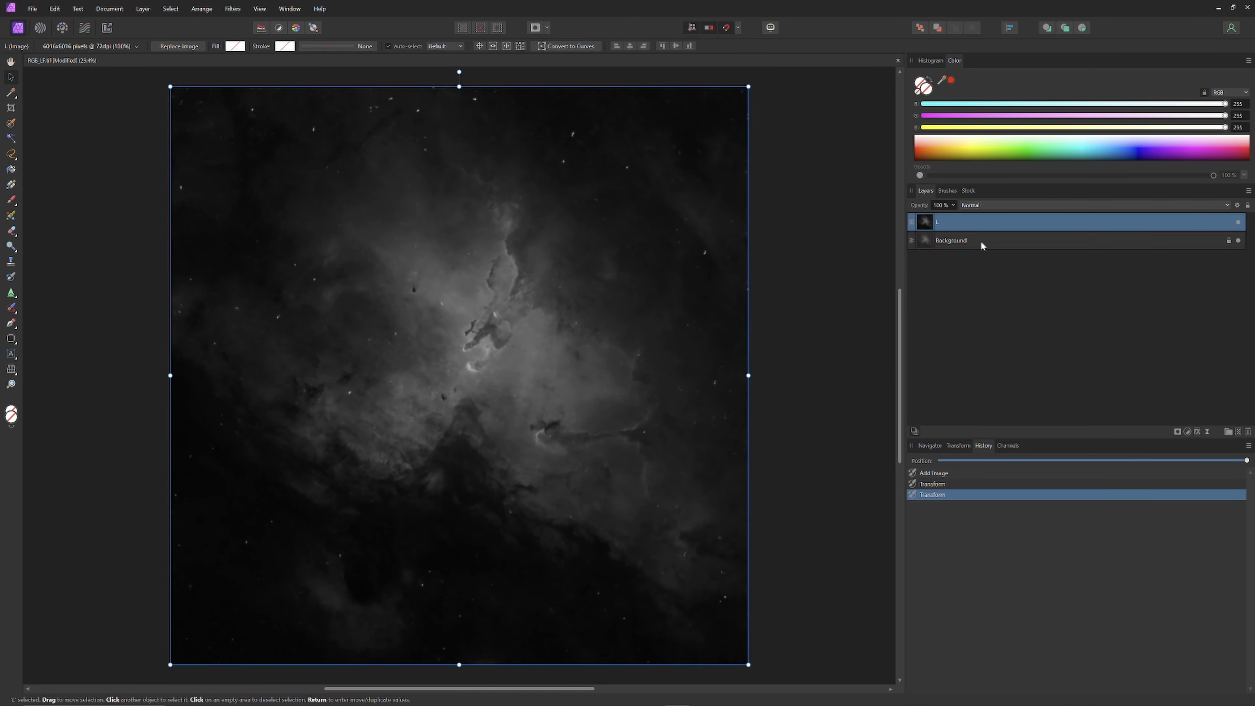
pyautogui.doubleClick(957, 239)
pyautogui.write('RGB LF')
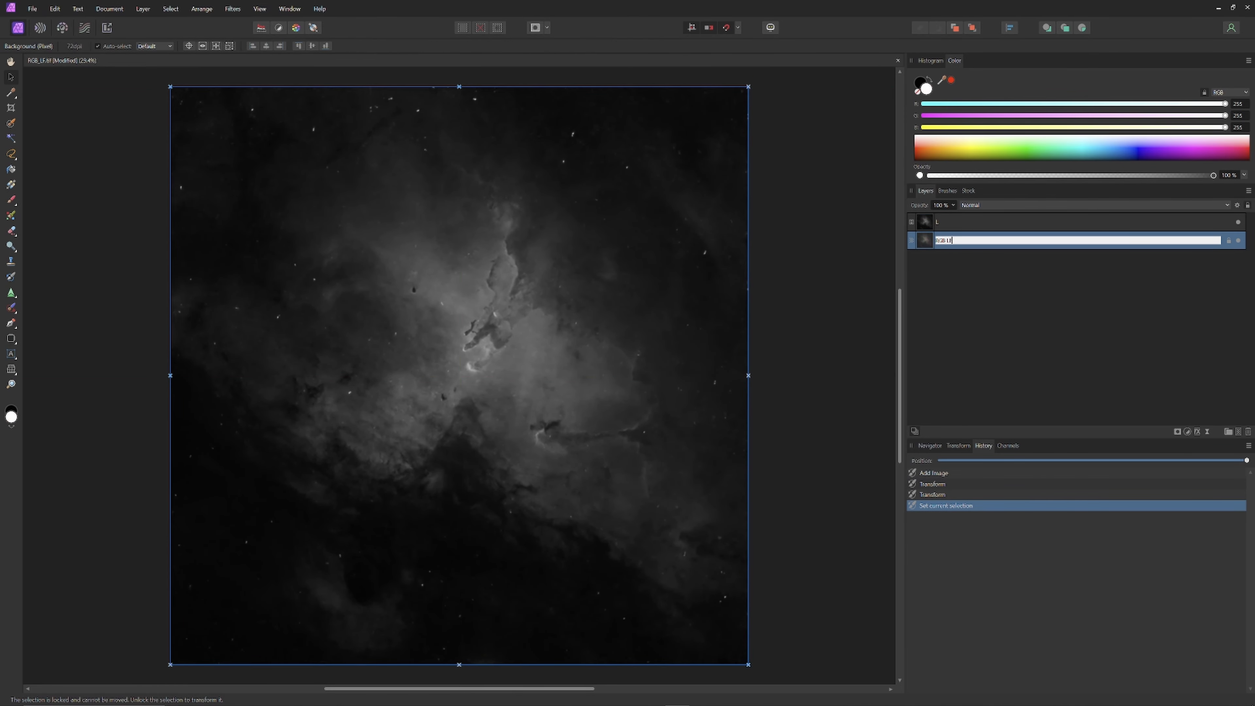
pyautogui.press('Return')
# - Duplicate the RGB LF layer and hide the locked original
pyautogui.rightClick(958, 240)
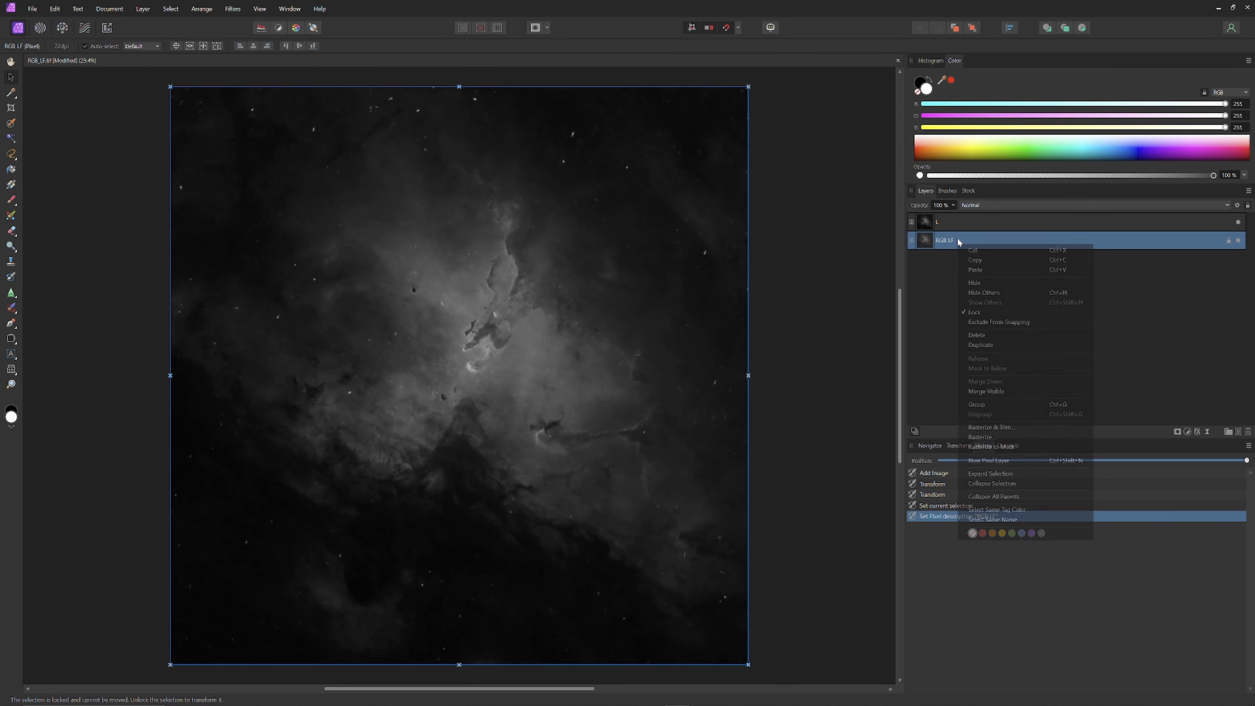
pyautogui.click(997, 343)
pyautogui.click(1238, 258)
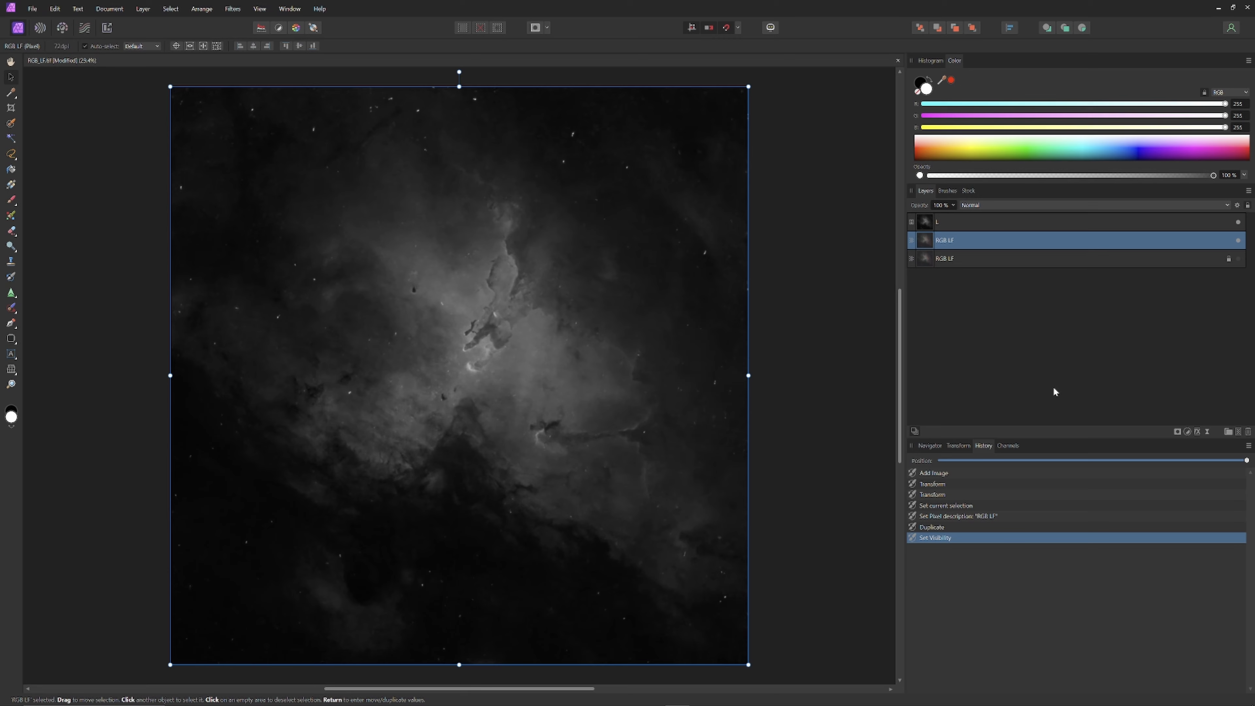
# - Set the L layer's blend mode to Screen
pyautogui.click(1227, 206)
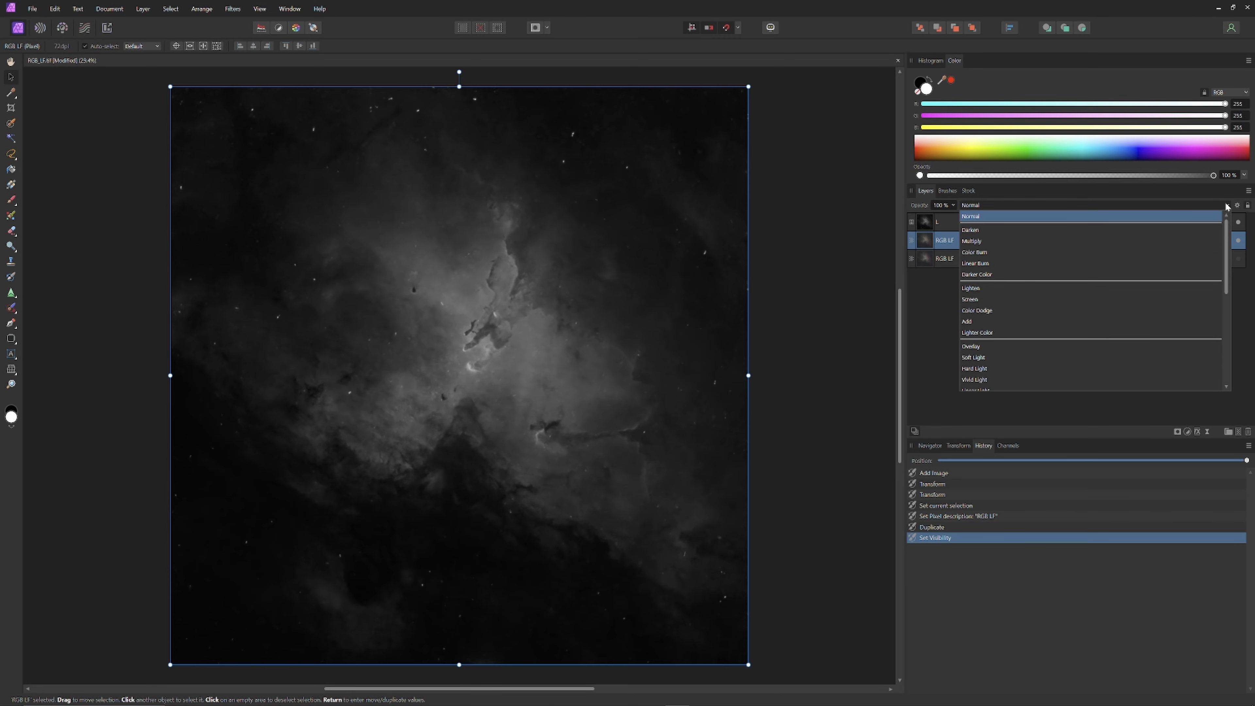
pyautogui.click(948, 338)
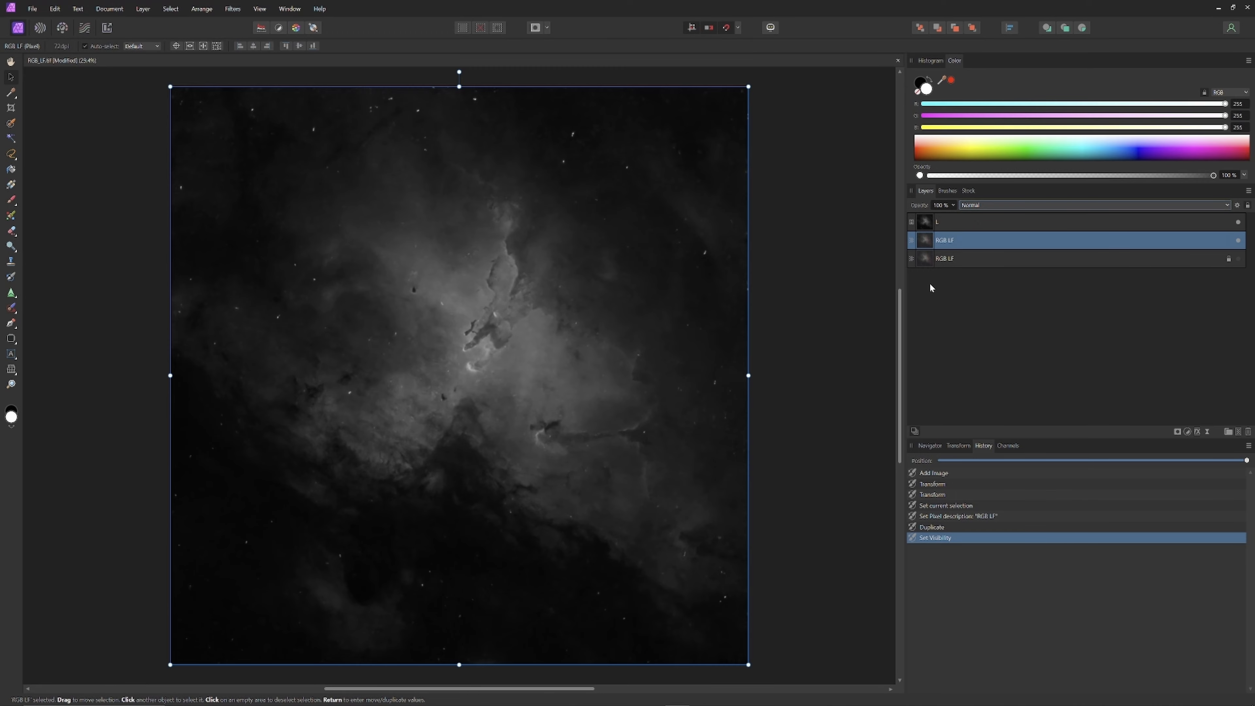
pyautogui.click(1040, 218)
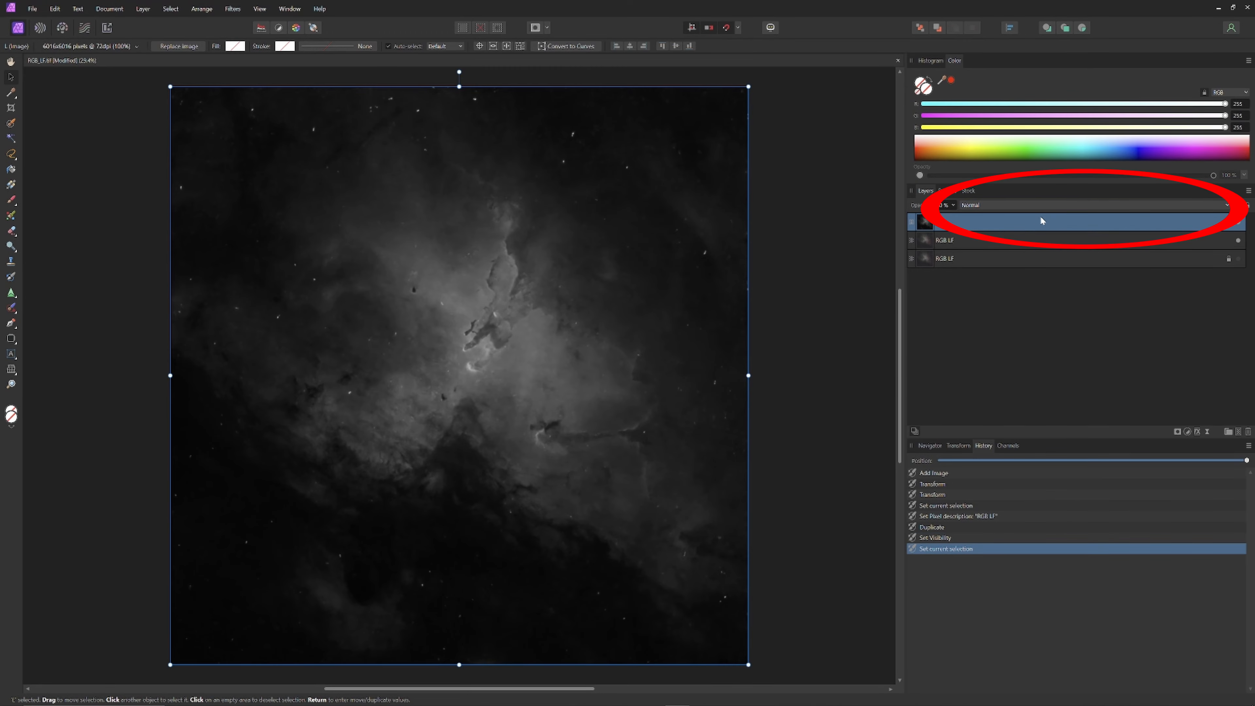
pyautogui.click(1072, 205)
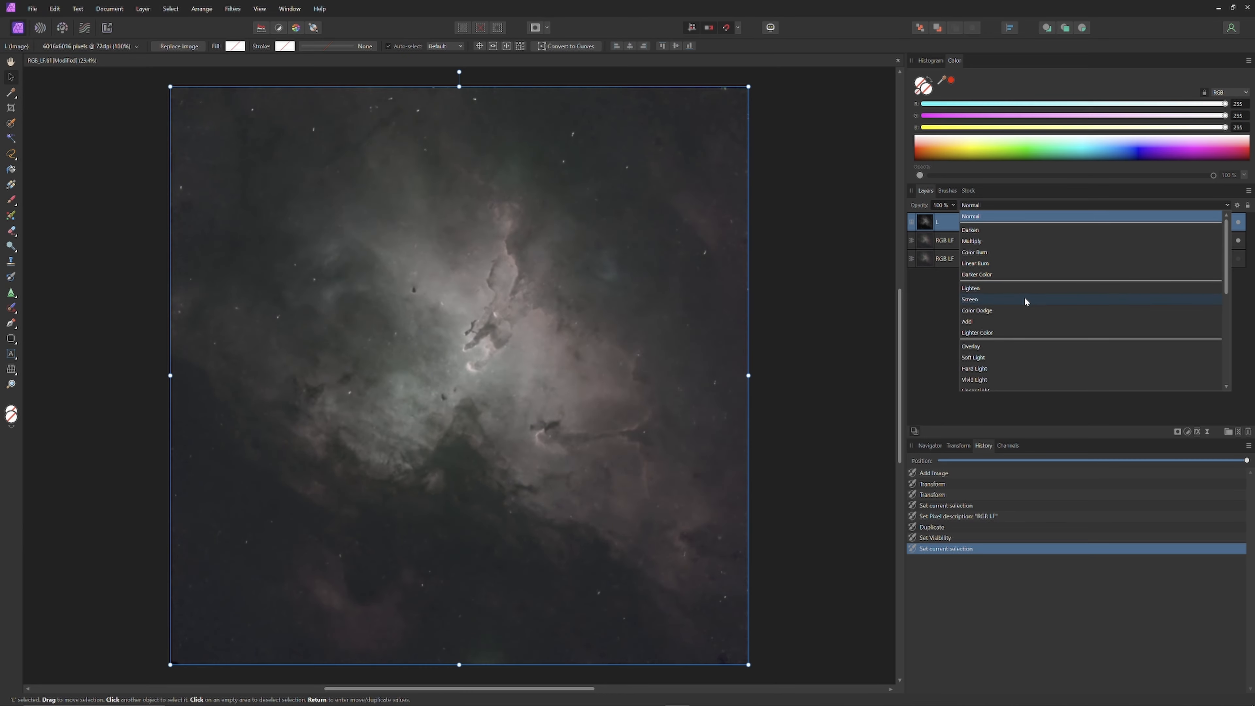
pyautogui.click(1028, 298)
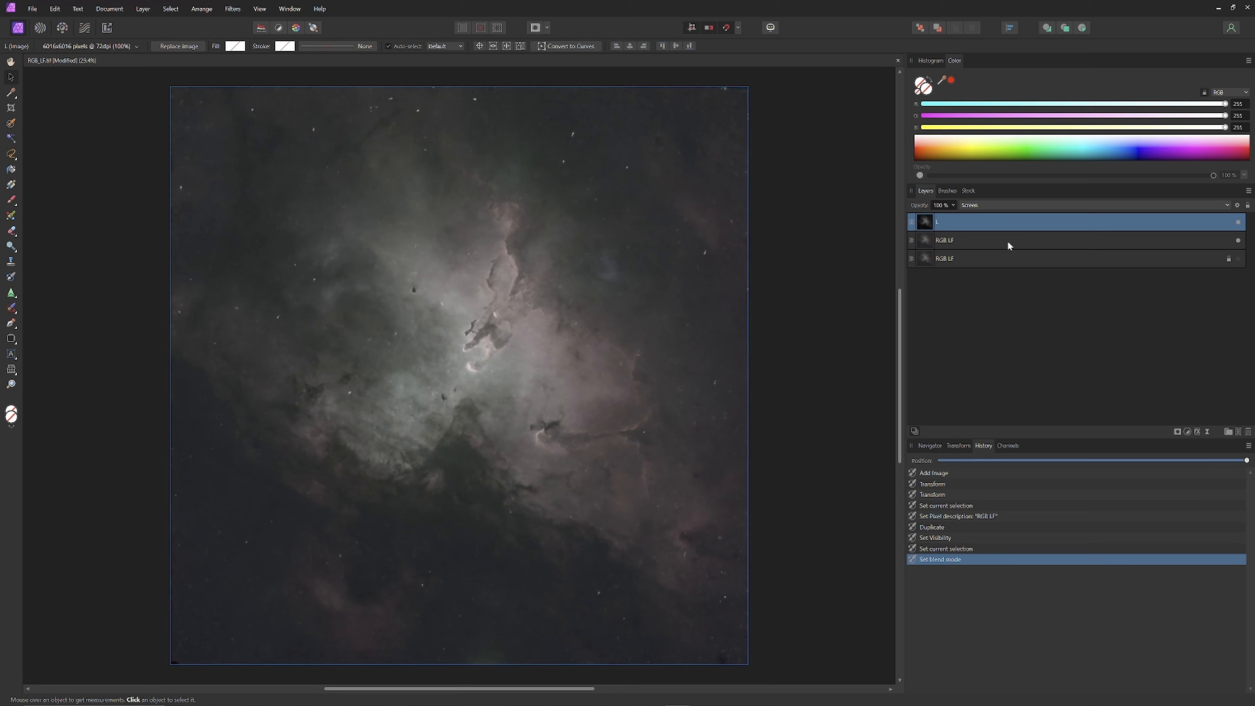
# - Merge the visible L and RGB LF layers into a new pixel layer and hide both source layers
pyautogui.keyDown('shift'); pyautogui.click(1008, 239); pyautogui.keyUp('shift')
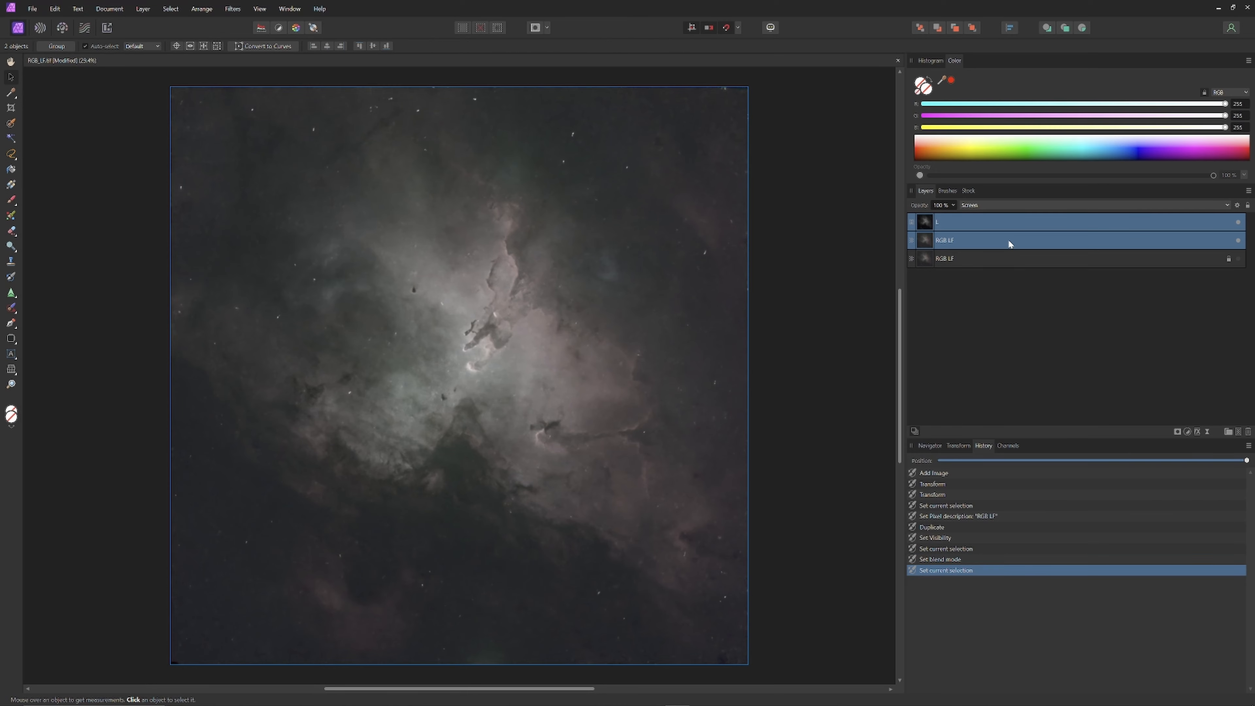
pyautogui.rightClick(1044, 241)
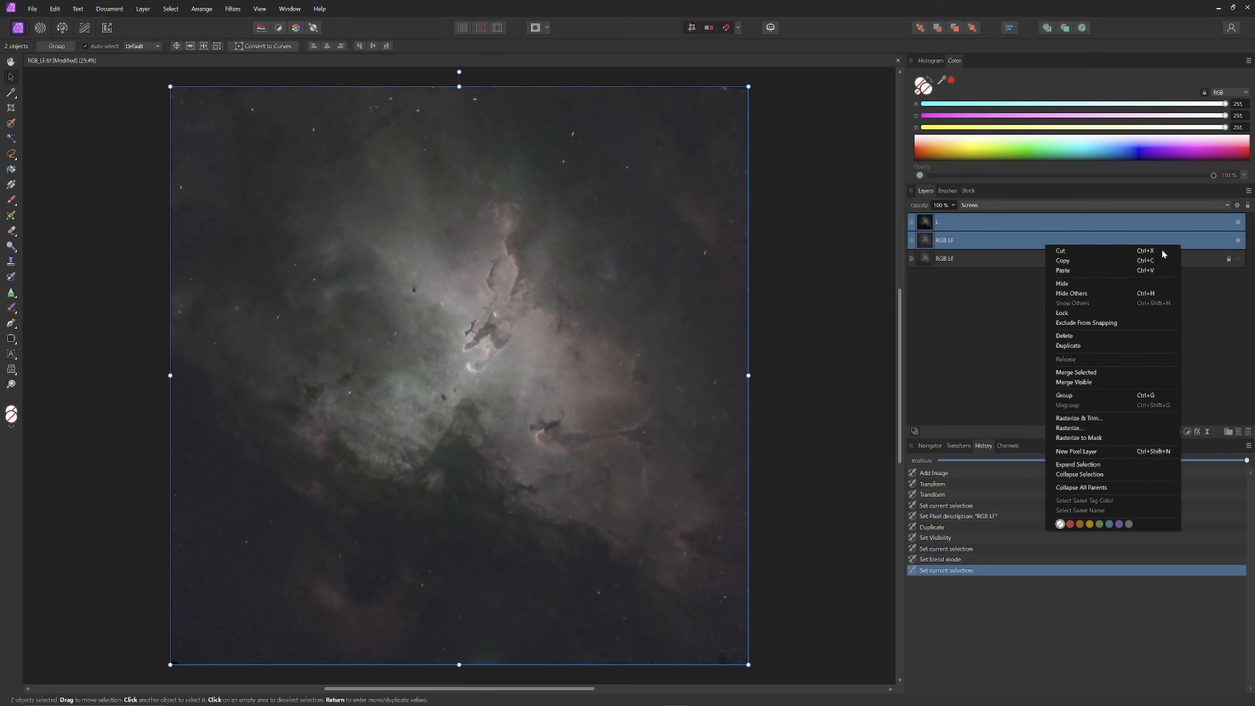
pyautogui.click(1086, 381)
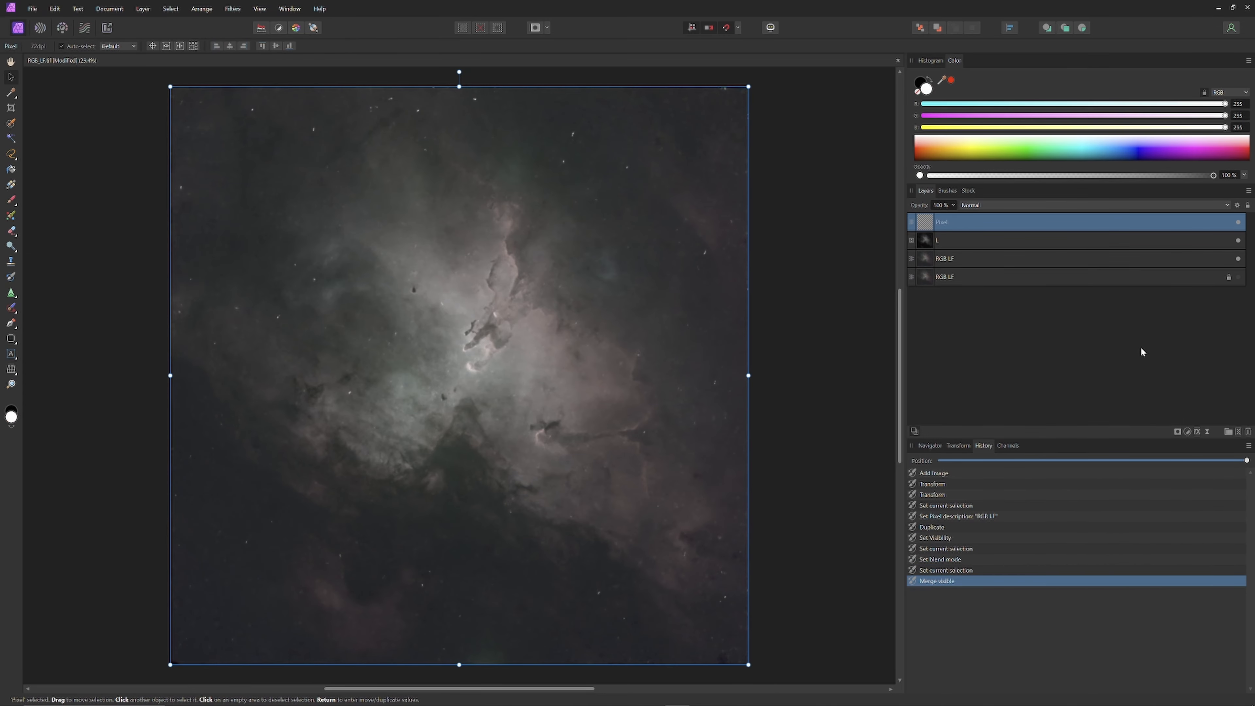
pyautogui.click(1238, 241)
pyautogui.click(1238, 258)
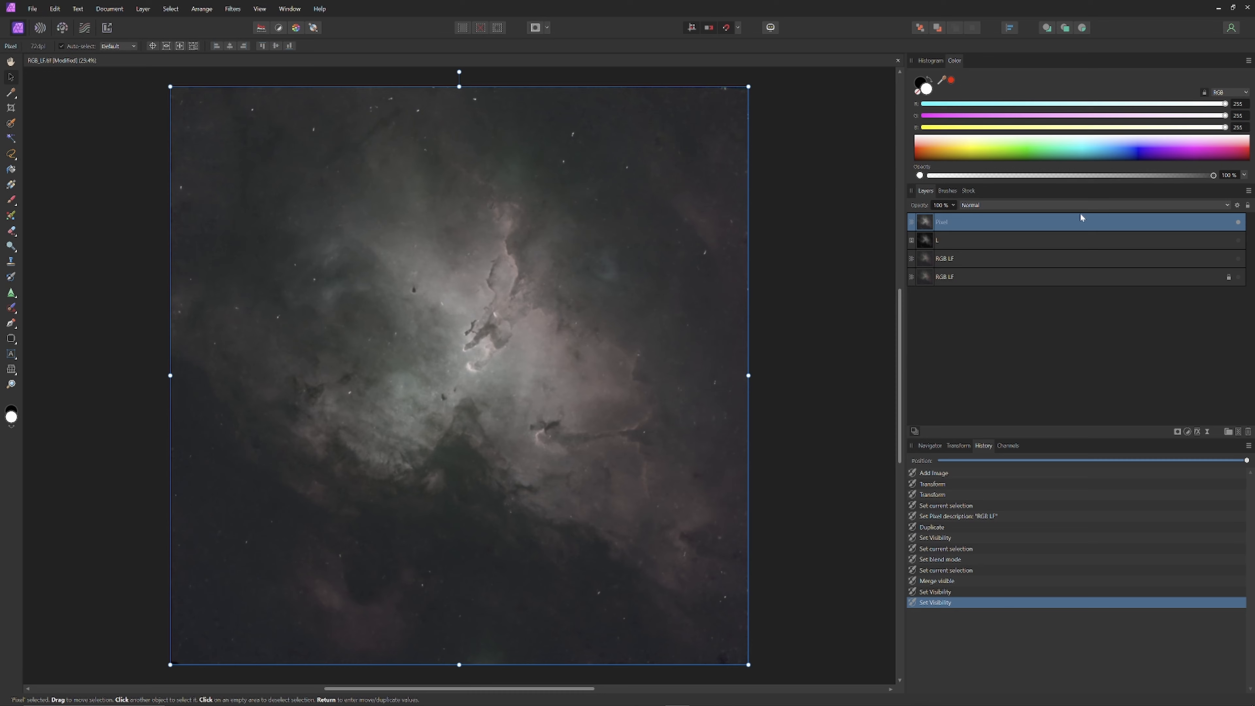
# - Duplicate the merged pixel layer twice and hide the topmost copy
pyautogui.click(1077, 205)
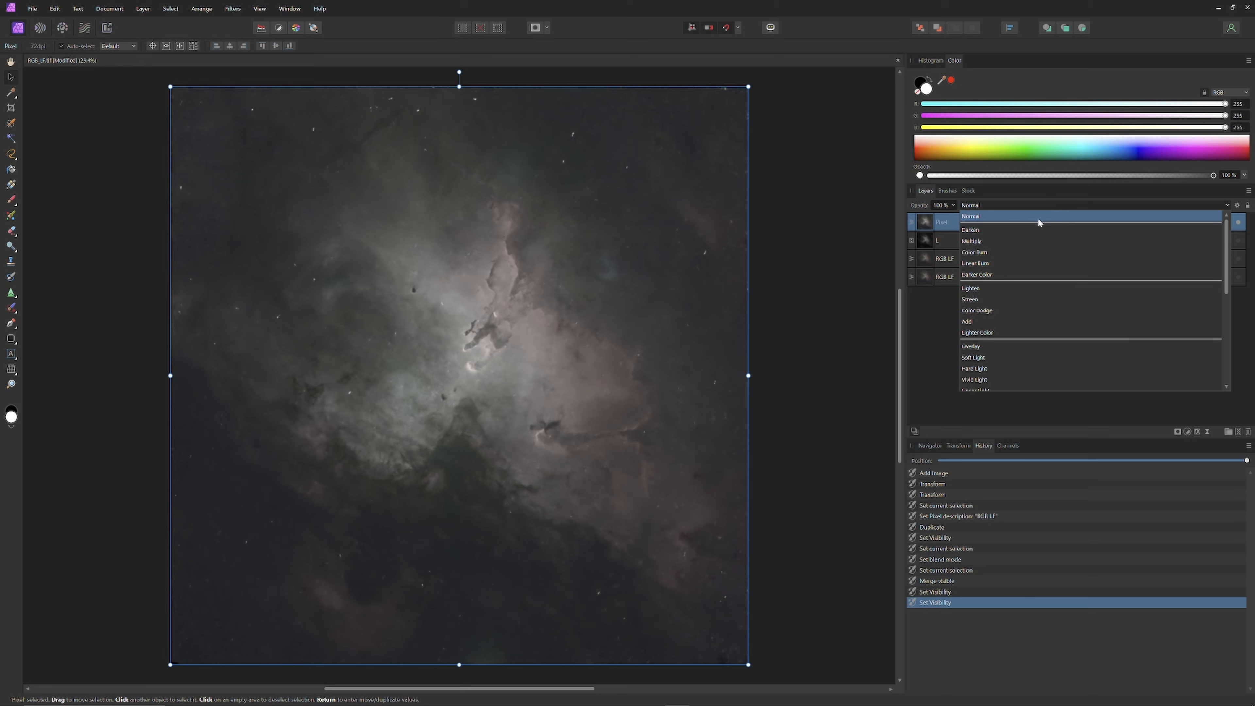
pyautogui.click(950, 219)
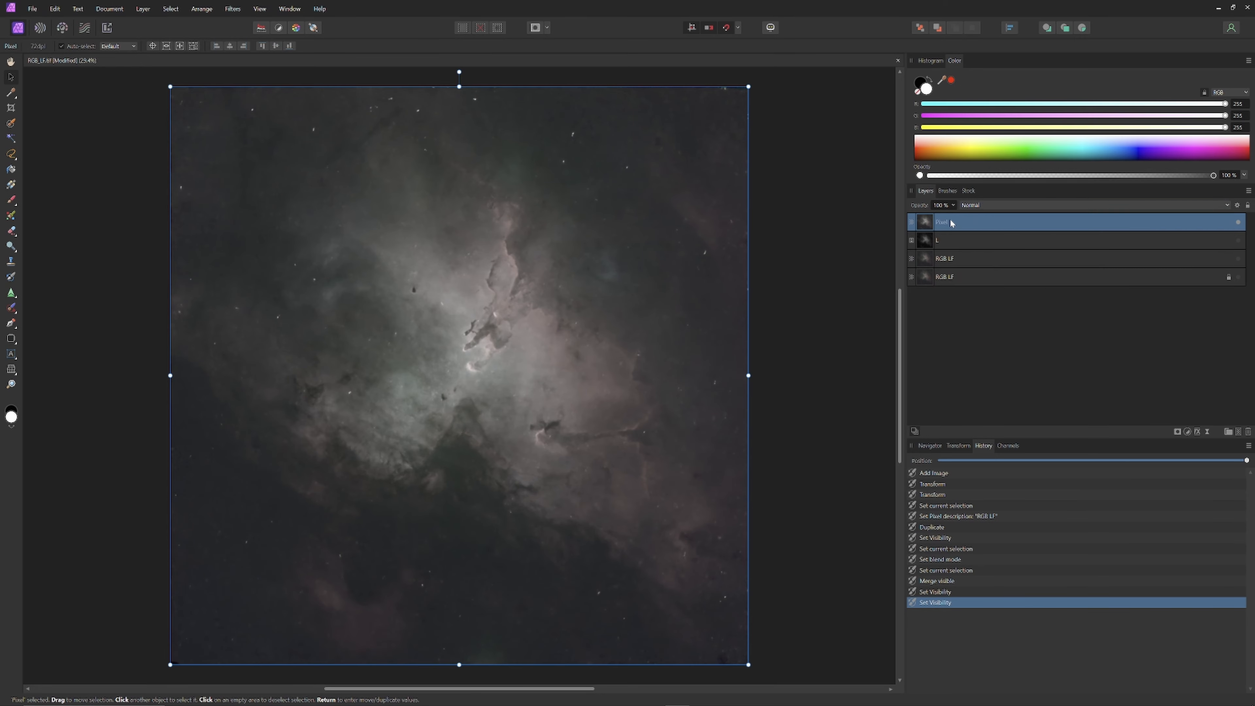
pyautogui.rightClick(950, 219)
pyautogui.click(992, 326)
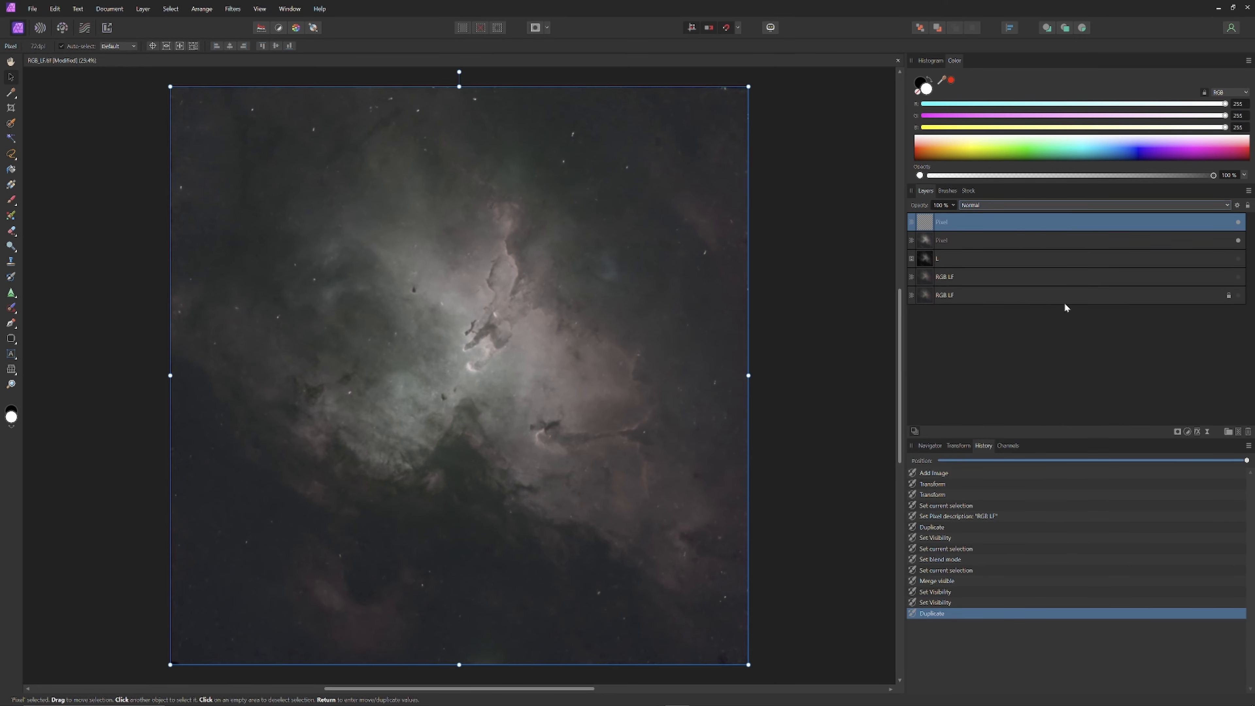
pyautogui.rightClick(967, 218)
pyautogui.click(1002, 322)
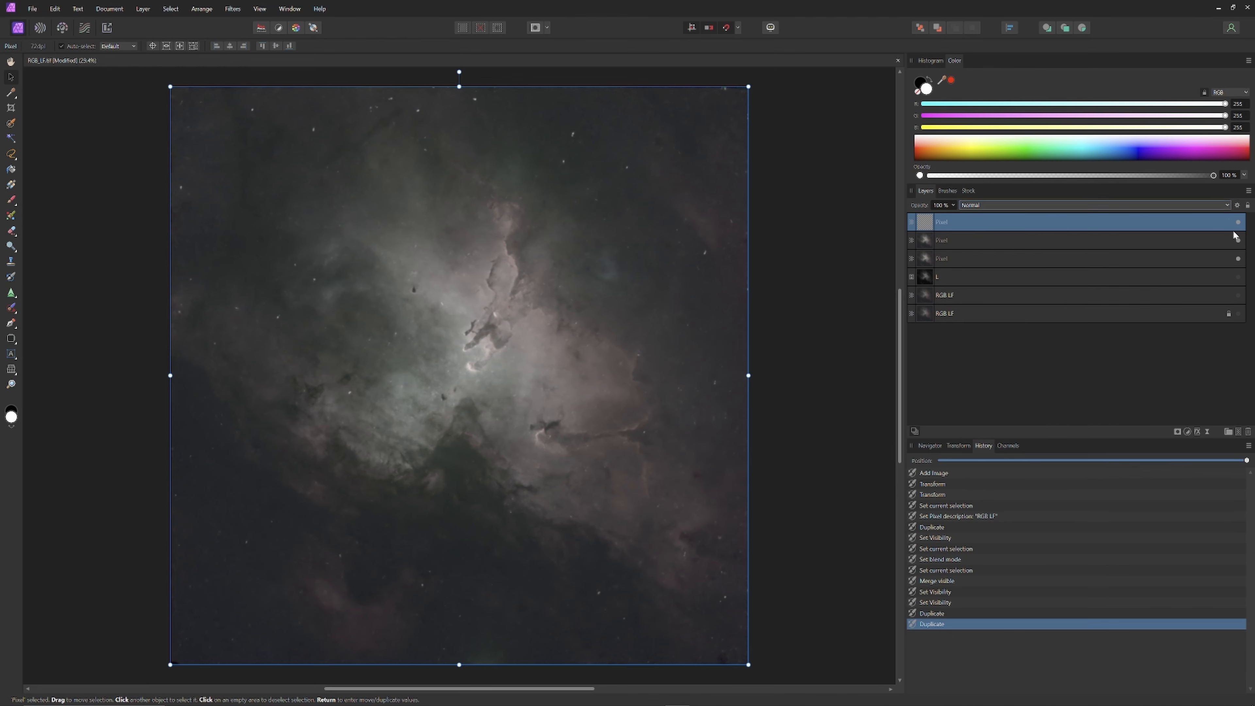
pyautogui.click(1238, 222)
# - Set the middle pixel layer's blend mode to Screen and toggle its visibility to compare the image with and without it
pyautogui.click(1175, 241)
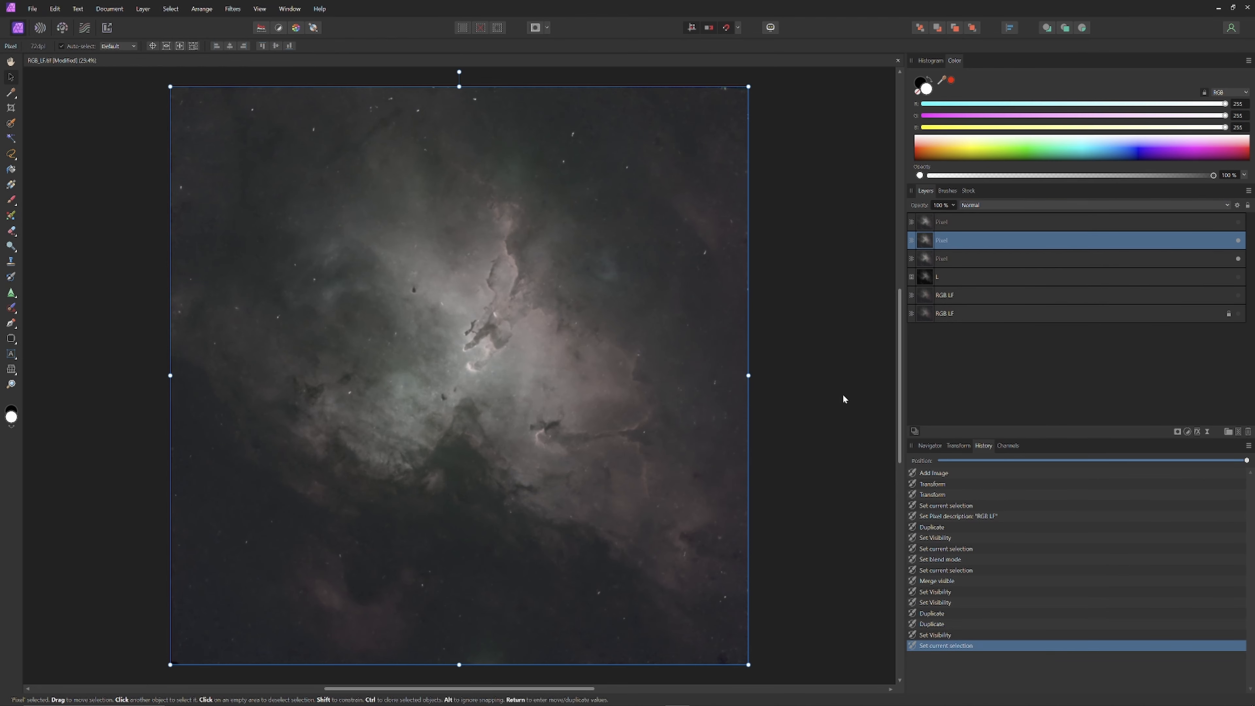
pyautogui.click(993, 206)
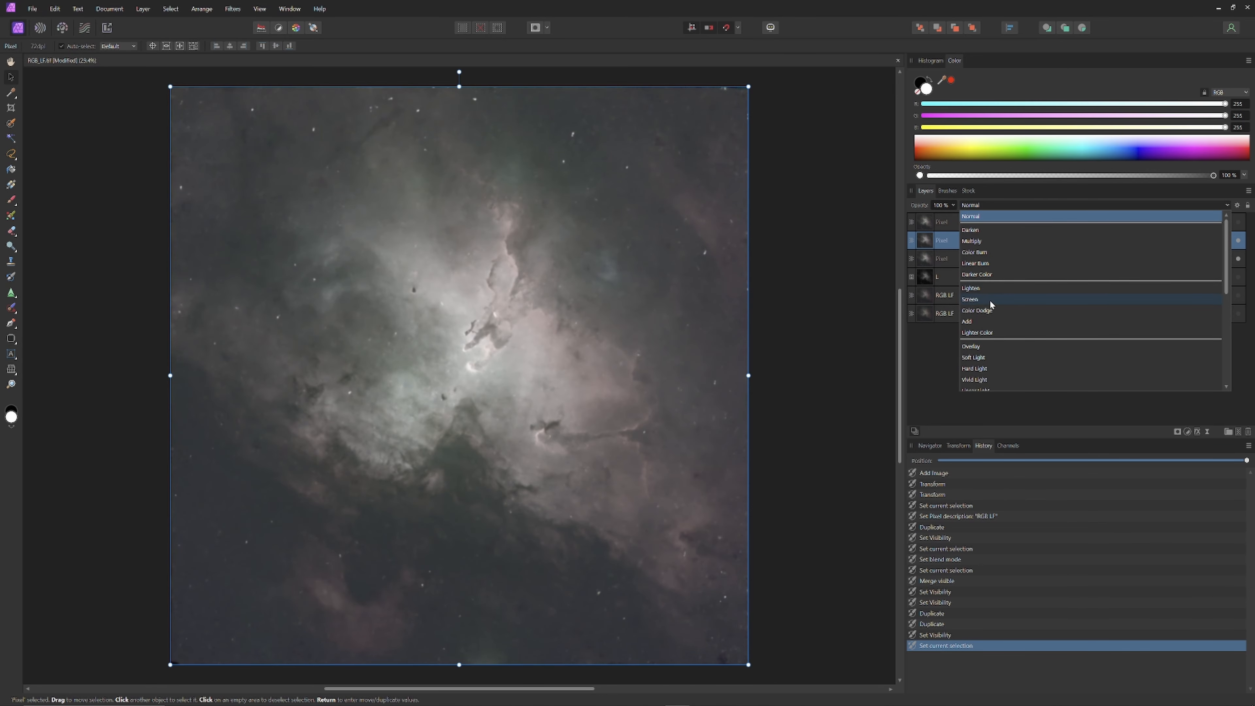
pyautogui.click(990, 303)
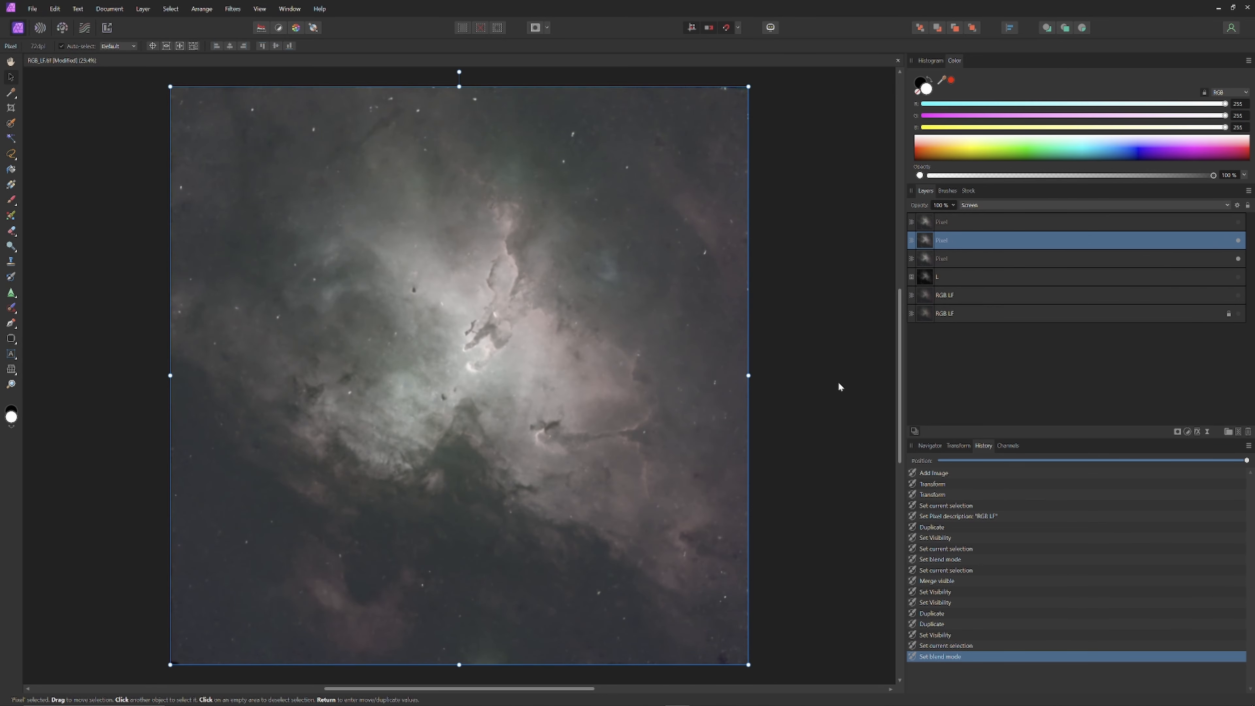
pyautogui.click(1238, 240)
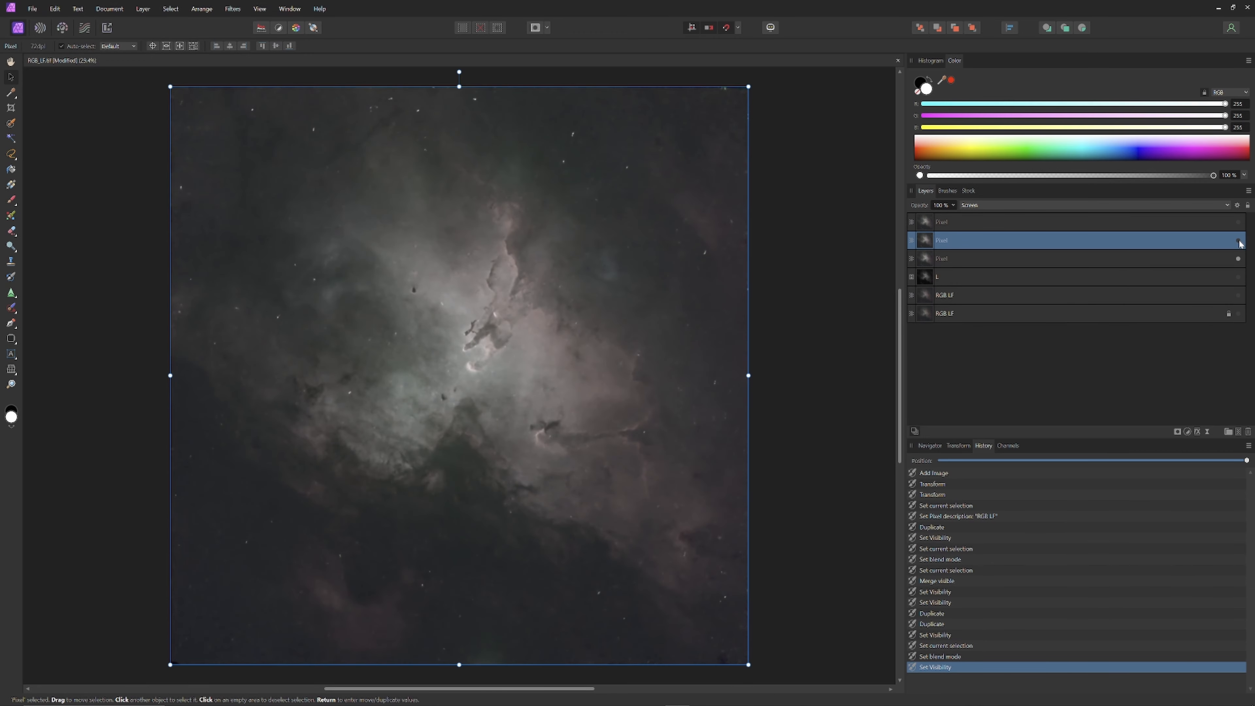
pyautogui.click(1239, 241)
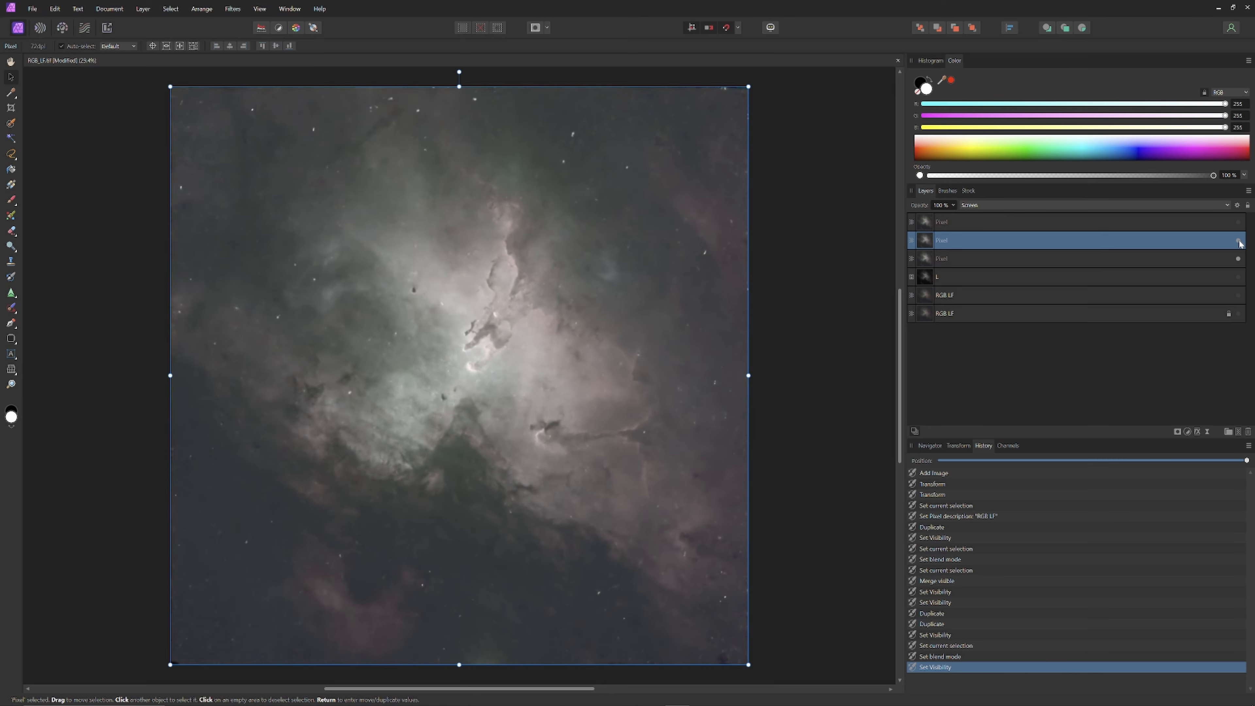
pyautogui.click(1239, 241)
pyautogui.click(1239, 241)
# - Rename the middle pixel layer Screen and the topmost pixel layer Vivid
pyautogui.click(1017, 224)
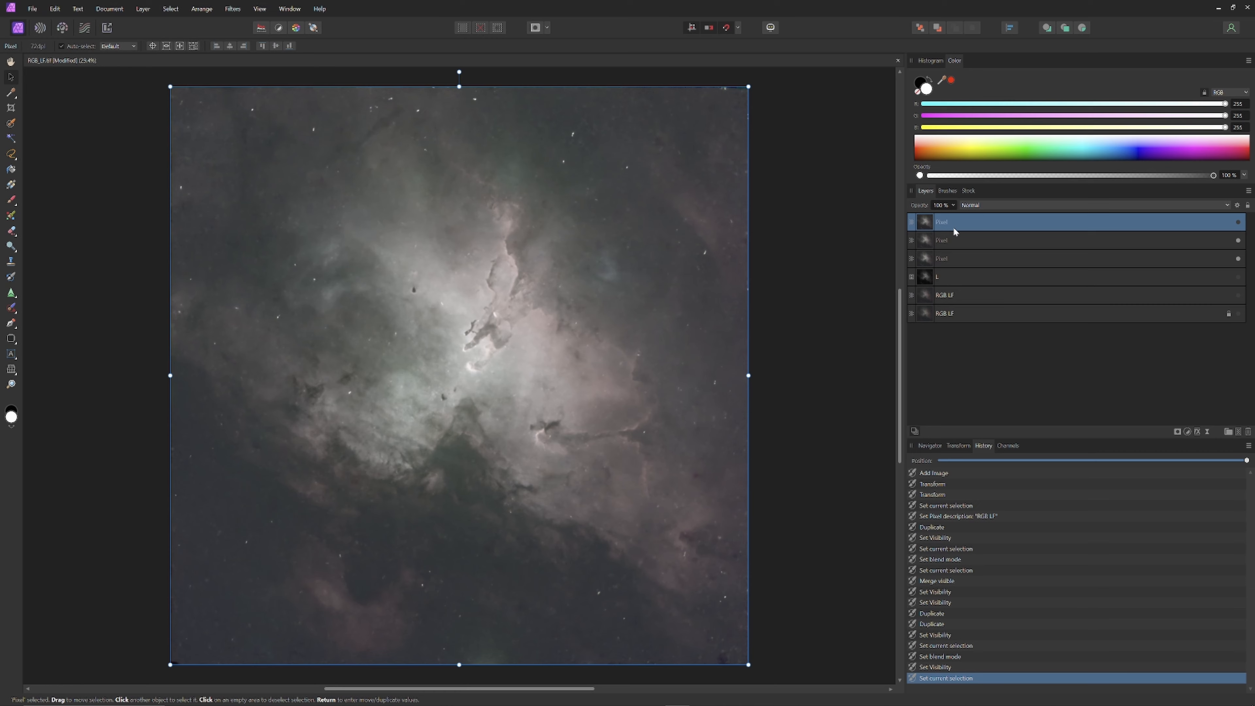
pyautogui.doubleClick(948, 240)
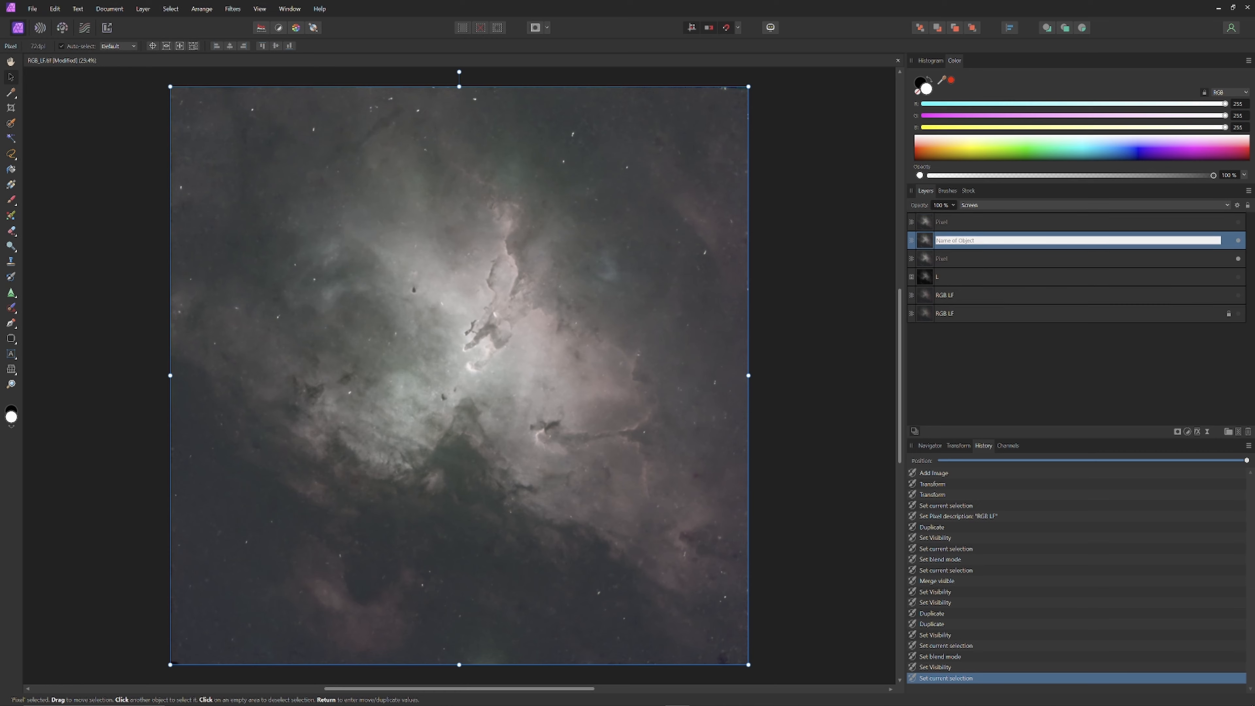
pyautogui.write('Screen')
pyautogui.press('Return')
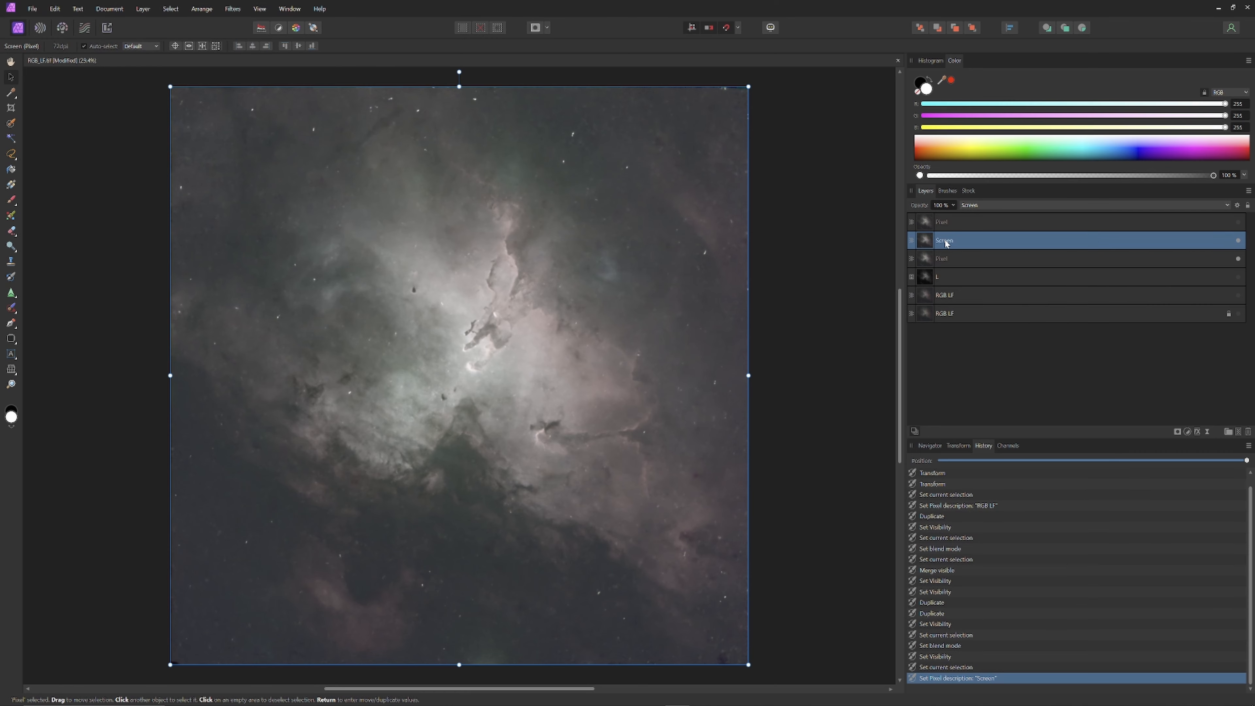
pyautogui.doubleClick(944, 222)
pyautogui.write('Vivid')
pyautogui.press('Return')
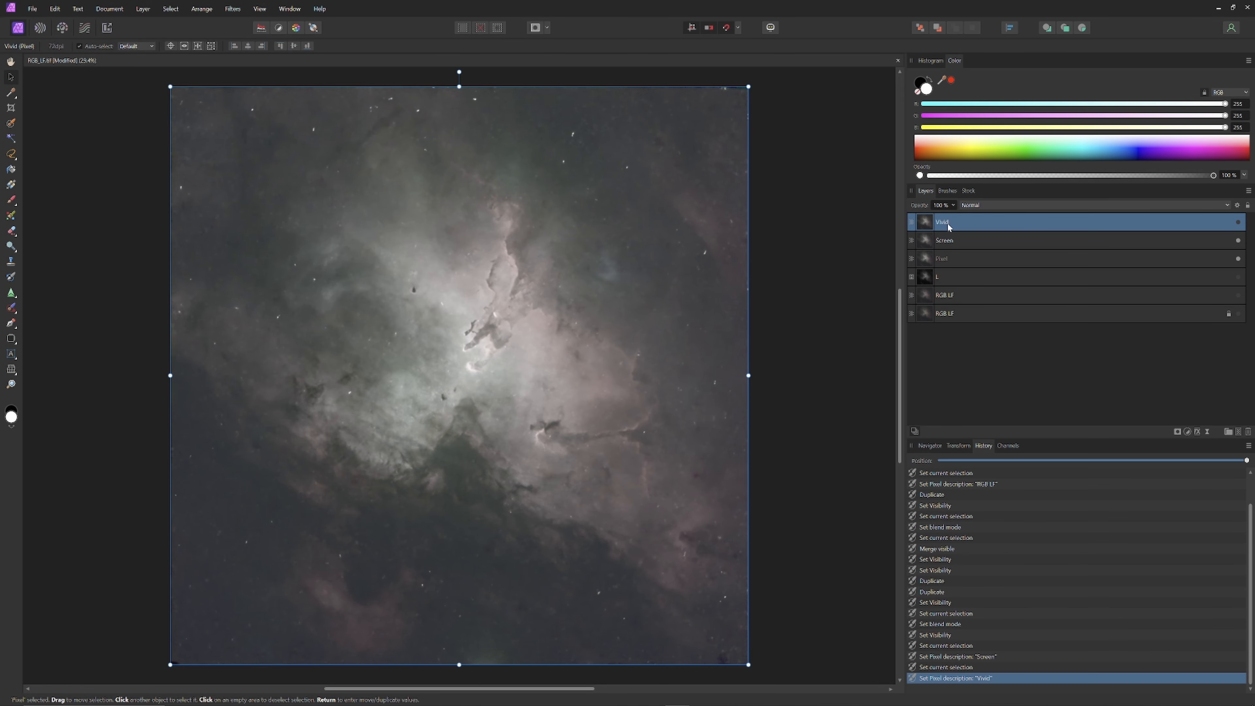
# - Show the Vivid layer and set its blend mode to Soft Light
pyautogui.click(1237, 222)
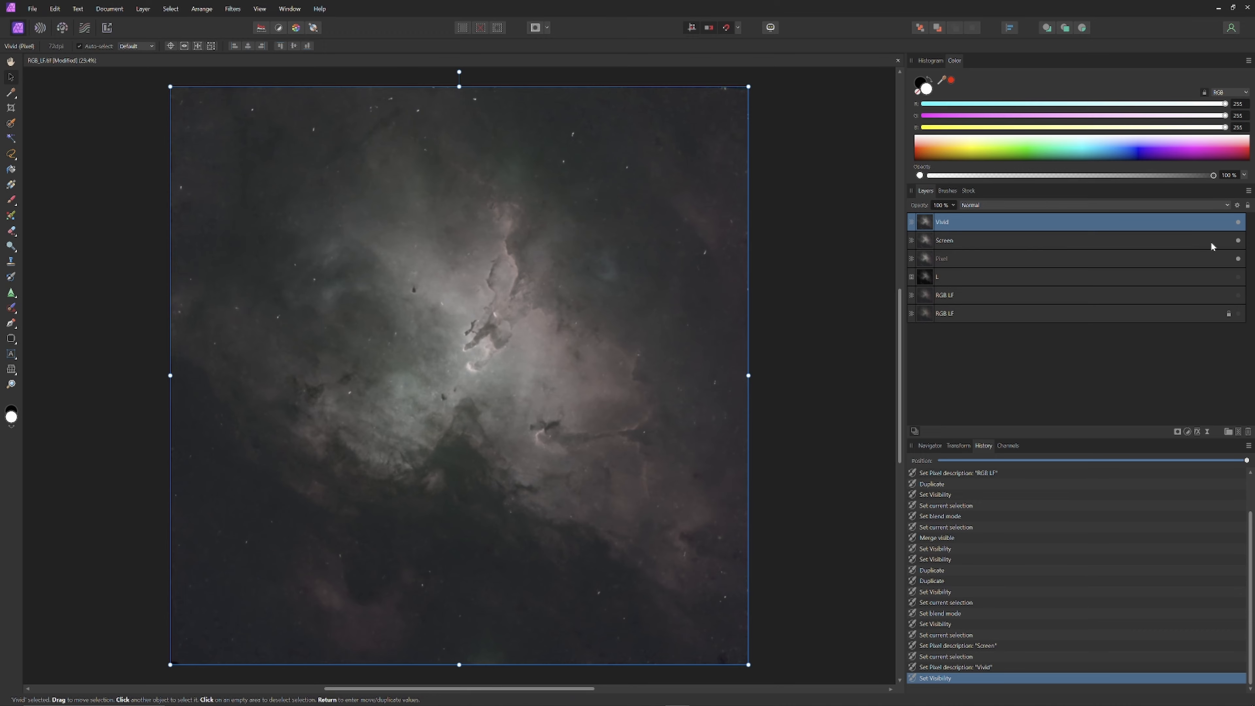
pyautogui.click(1099, 204)
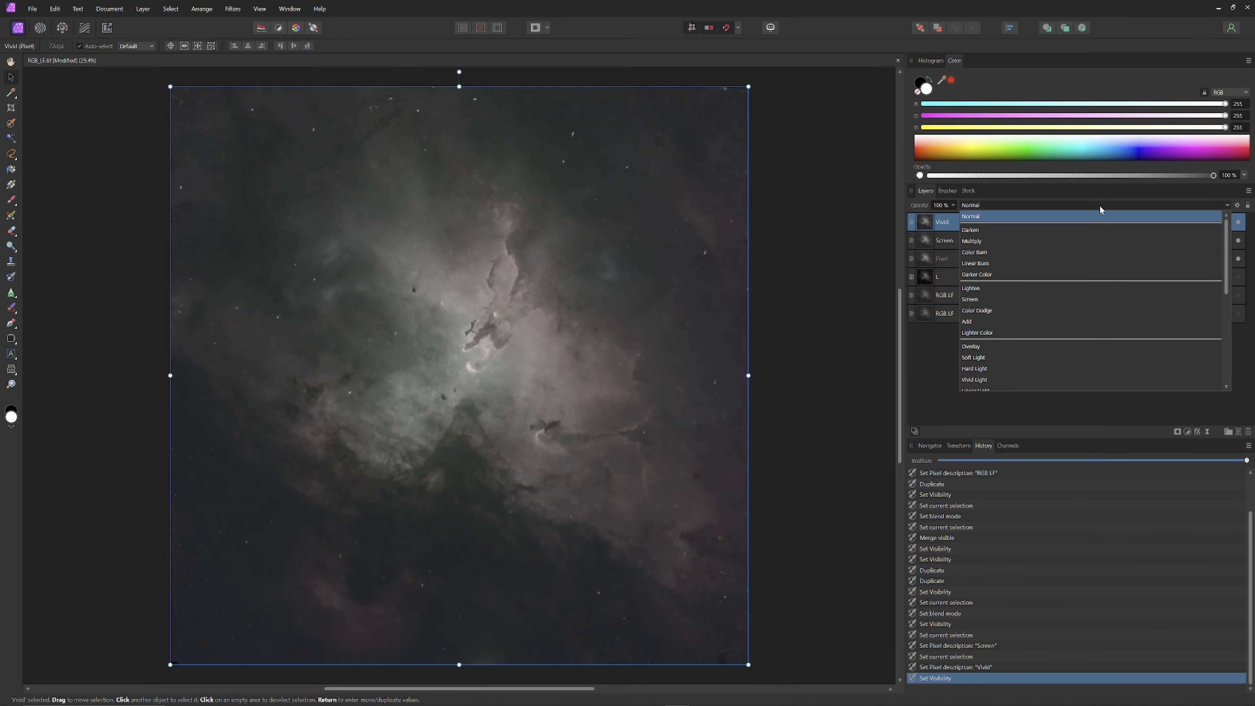
pyautogui.click(1028, 204)
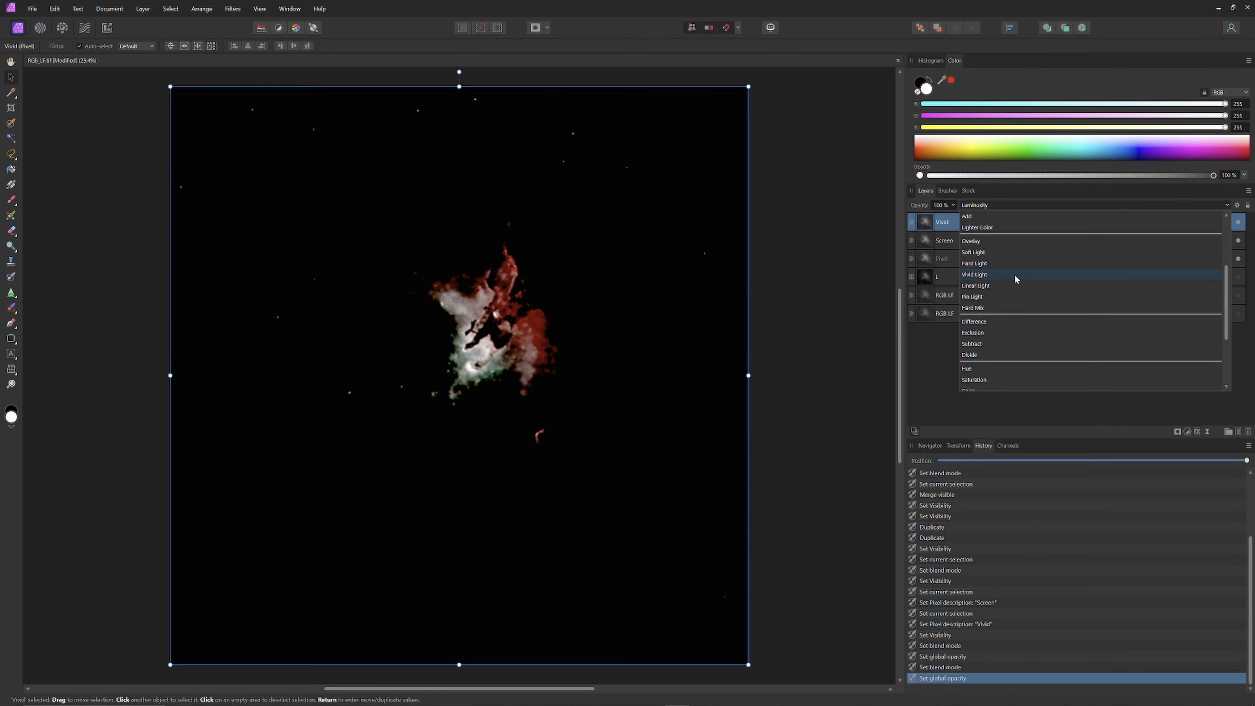
pyautogui.scroll(3, 1015, 274)
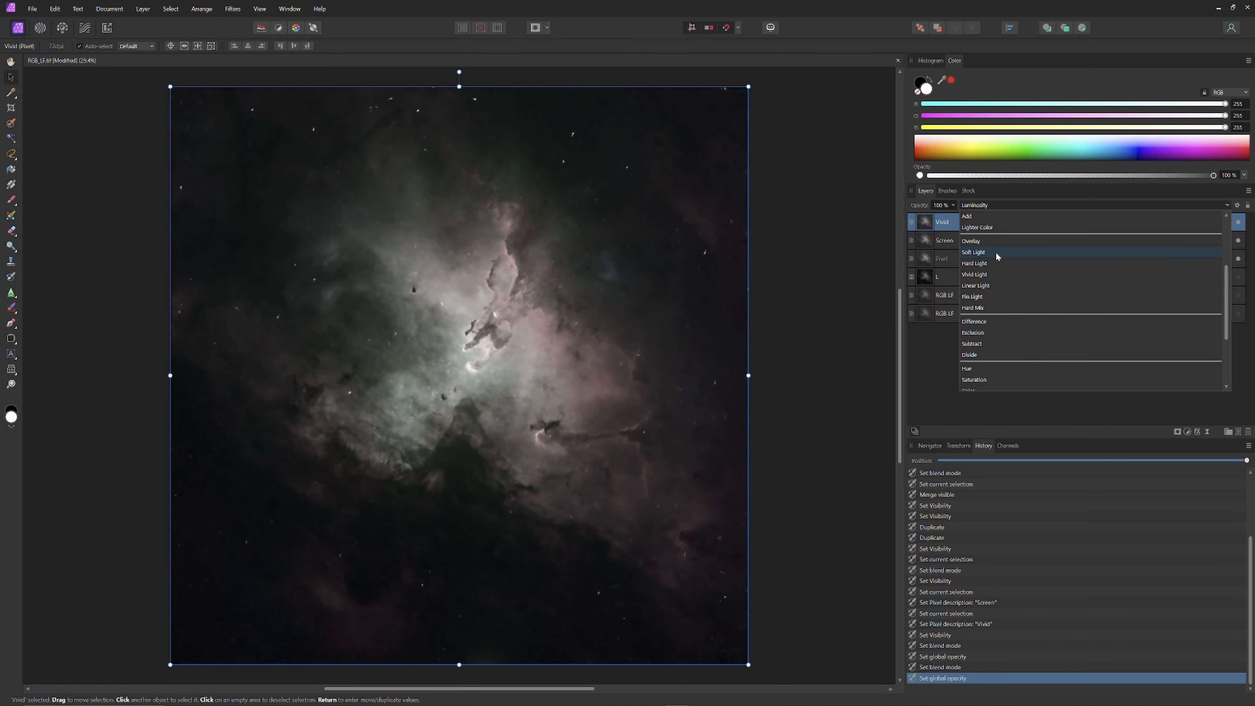
pyautogui.click(995, 252)
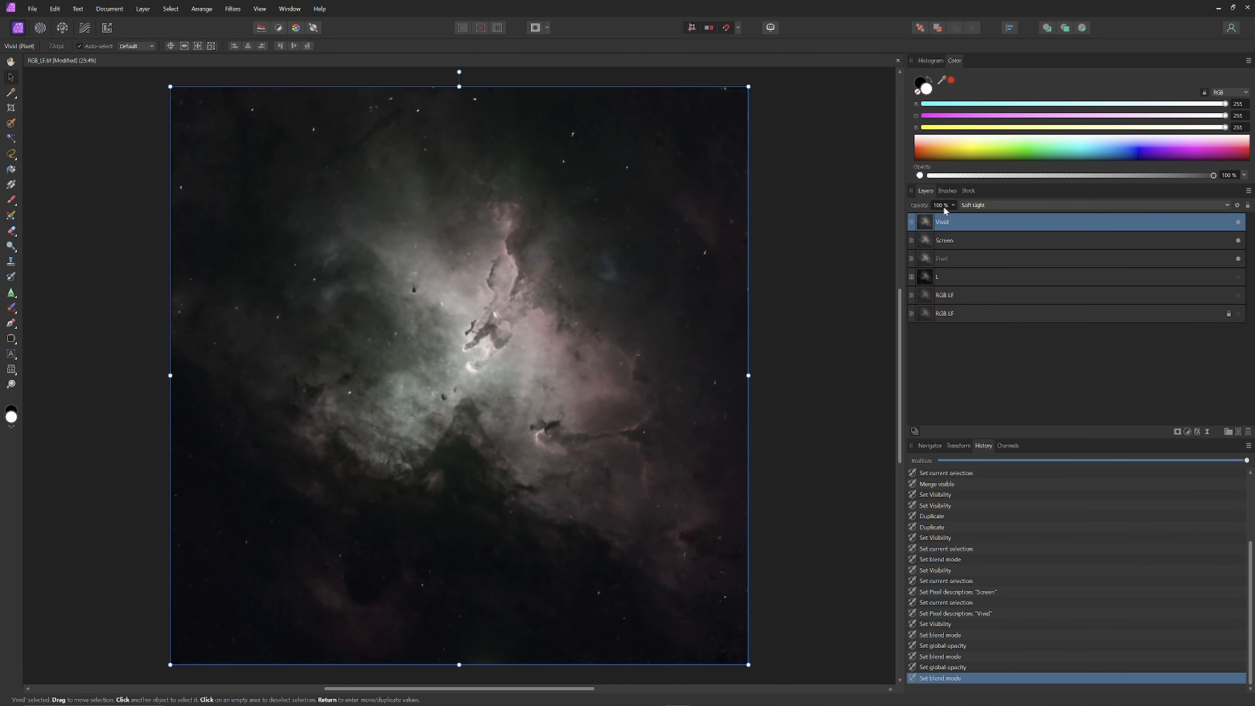
# - Set the Vivid layer's opacity to 57% and clear the layer selection
pyautogui.click(955, 206)
pyautogui.moveTo(955, 219); pyautogui.dragTo(862, 220)
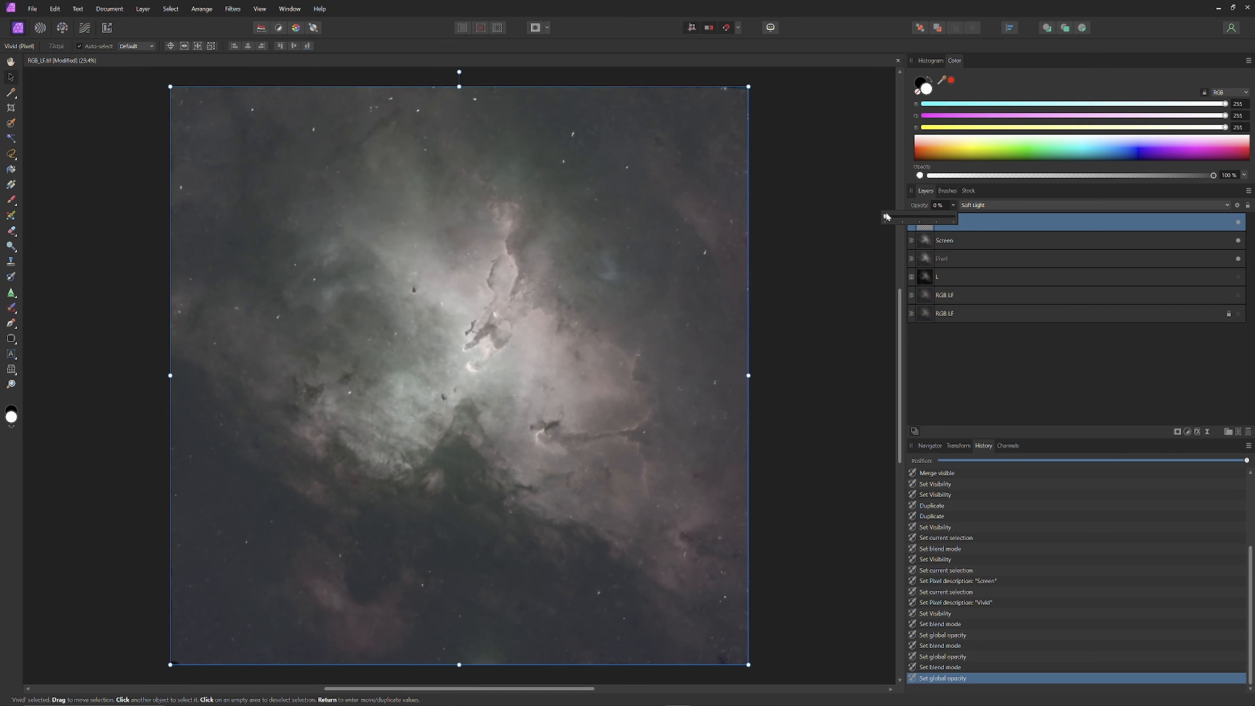
pyautogui.moveTo(885, 217); pyautogui.dragTo(919, 222)
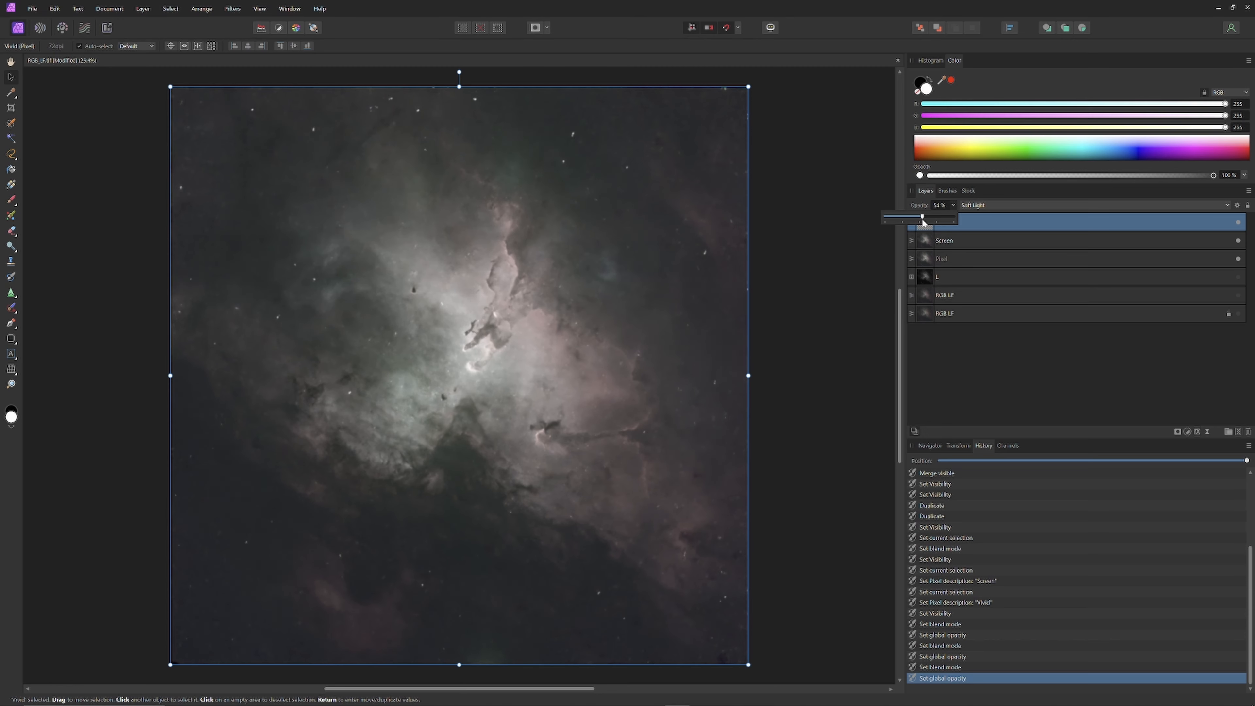
pyautogui.moveTo(923, 219); pyautogui.dragTo(924, 219)
pyautogui.click(816, 394)
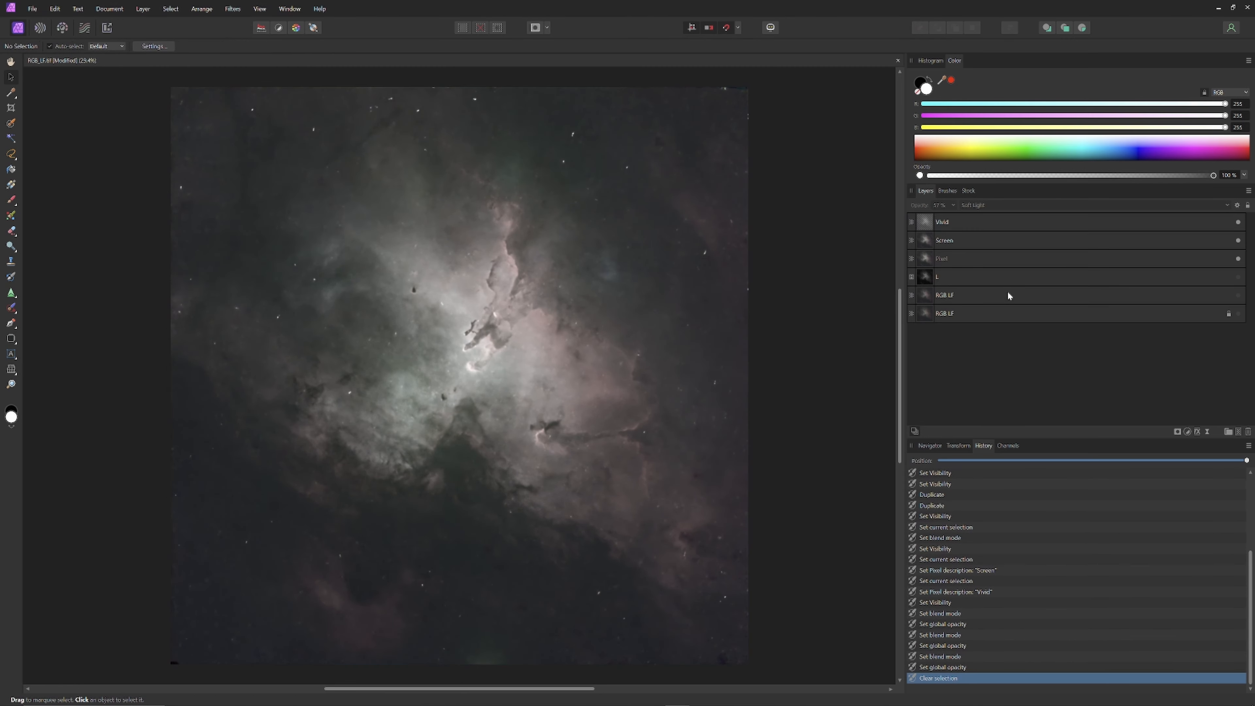
# - Merge the visible layers into a new pixel layer and hide the Vivid, Screen and Pixel layers it was built from
pyautogui.click(1026, 222)
pyautogui.keyDown('shift'); pyautogui.click(1039, 257); pyautogui.keyUp('shift')
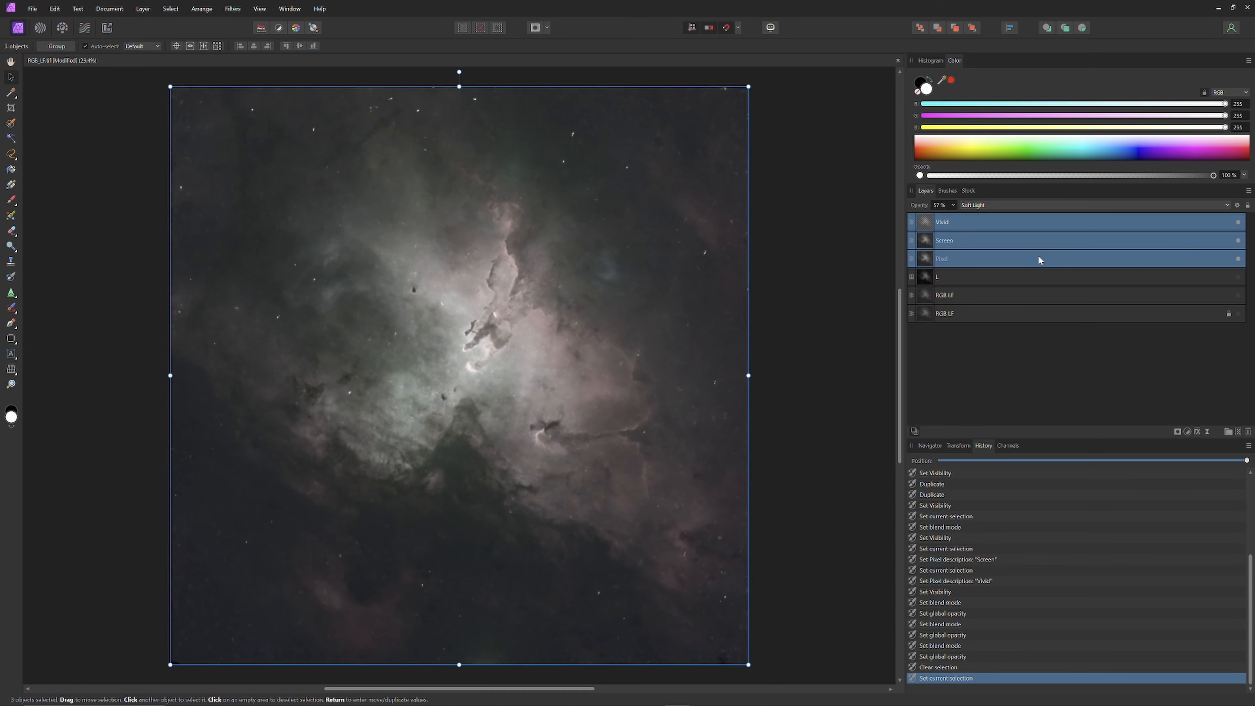
pyautogui.rightClick(1038, 255)
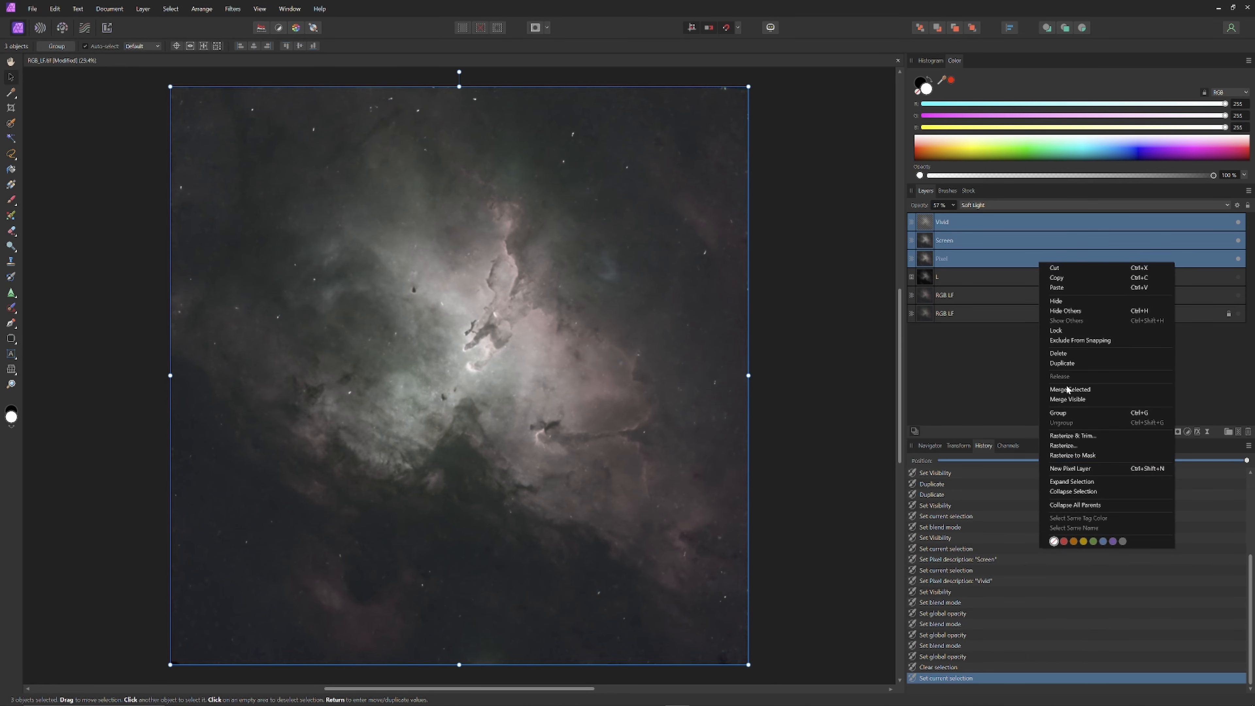
pyautogui.click(1069, 400)
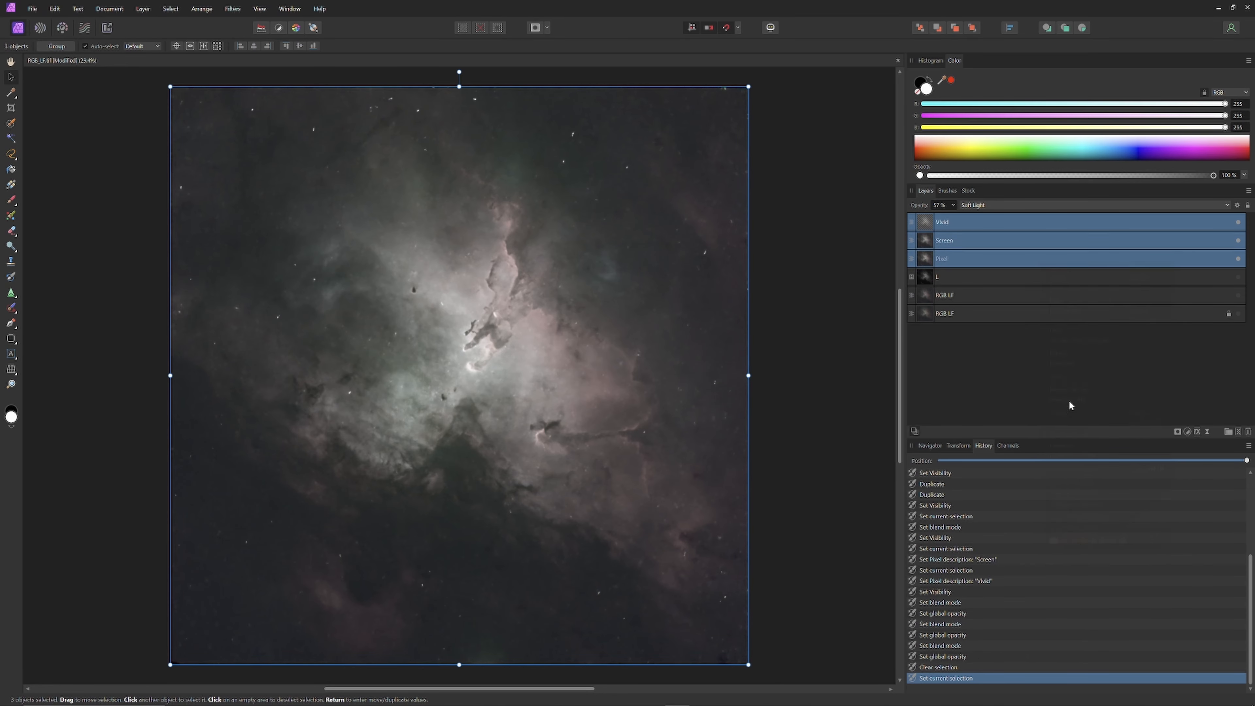
pyautogui.click(1238, 259)
pyautogui.click(1238, 259)
pyautogui.click(1238, 277)
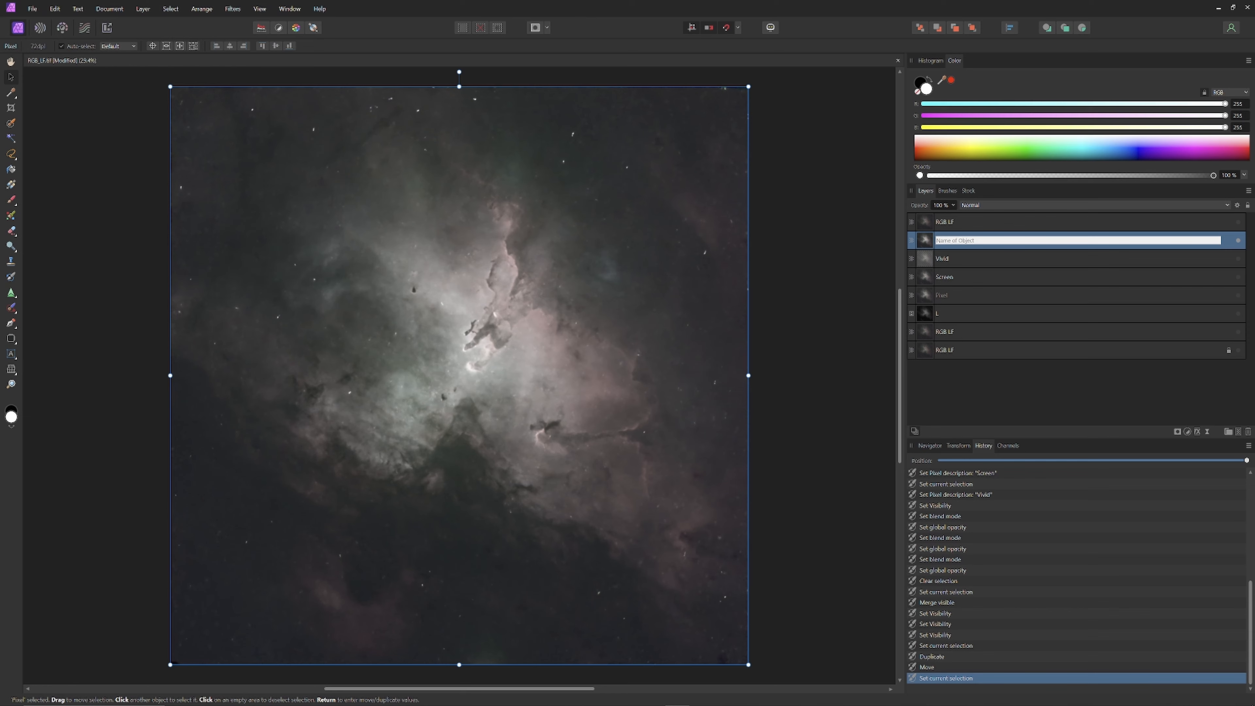
# - Rename the merged layer LRGB P and move a duplicate of the unlocked RGB LF layer to the top of the stack
pyautogui.write('LRGB P')
pyautogui.press('Return')
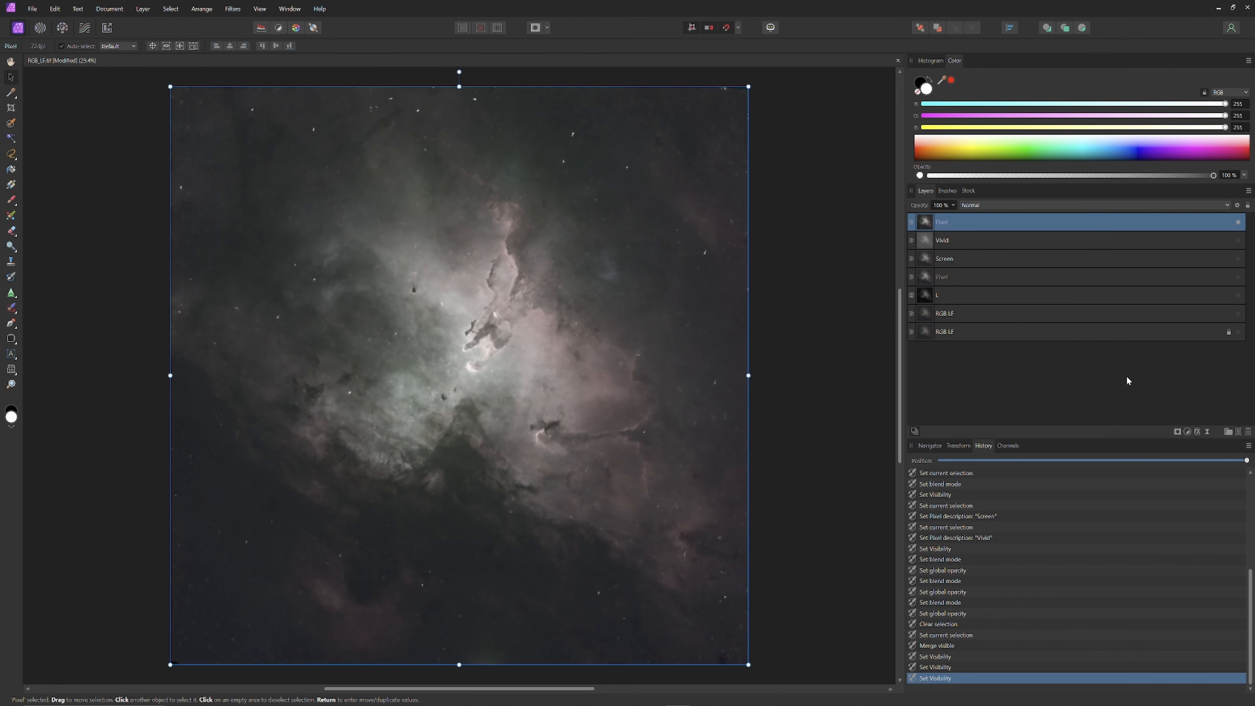
pyautogui.click(1029, 314)
pyautogui.rightClick(1029, 315)
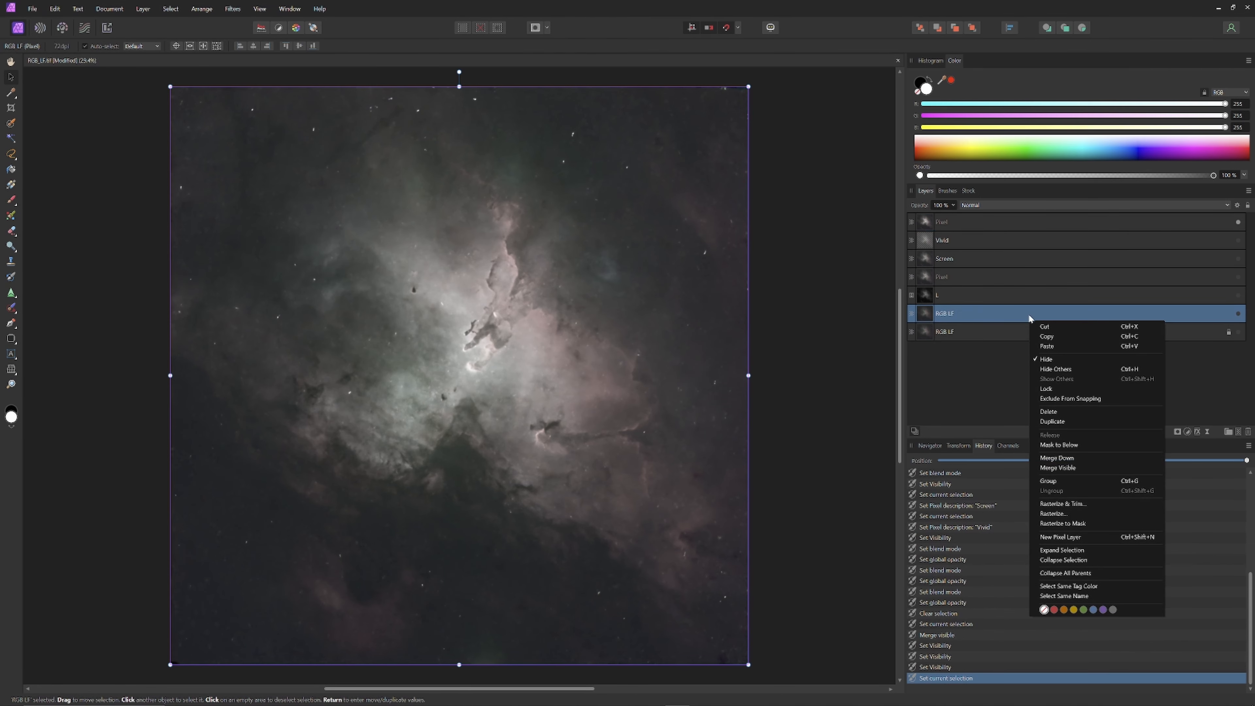
pyautogui.click(1058, 423)
pyautogui.moveTo(985, 311); pyautogui.dragTo(989, 222)
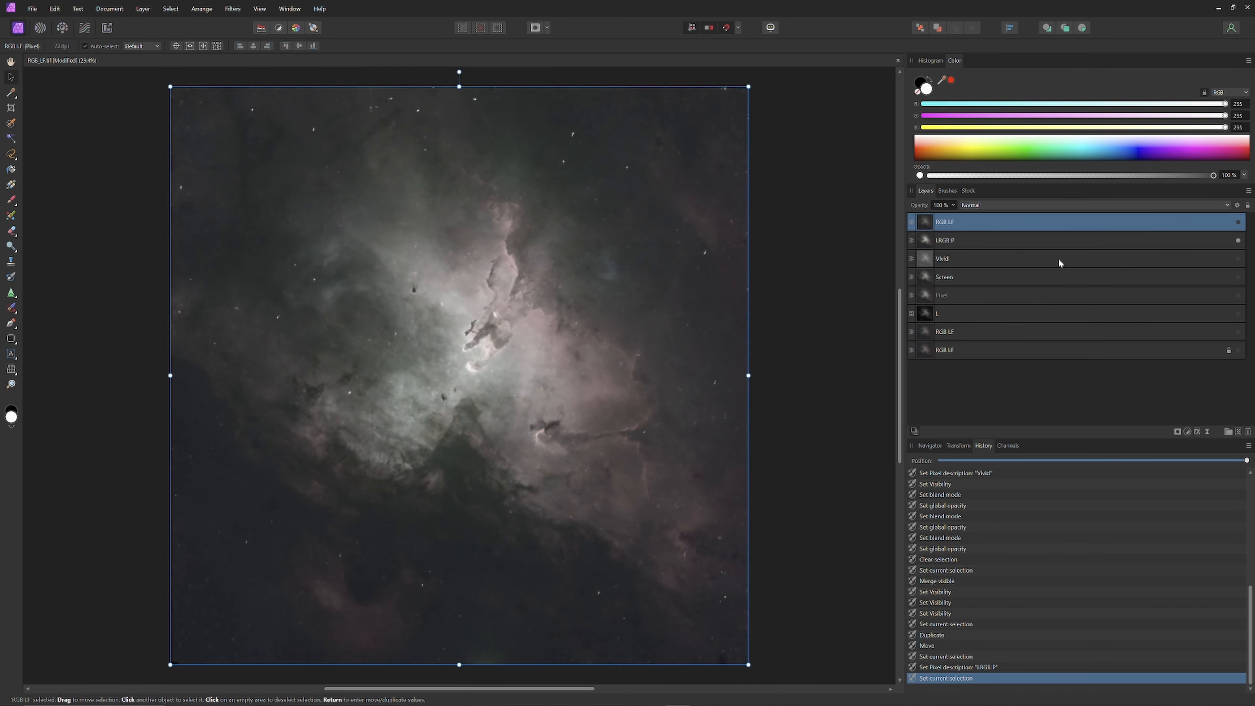
# - Show the topmost RGB LF layer and set its blend mode to Color Dodge
pyautogui.click(1238, 222)
pyautogui.click(1042, 205)
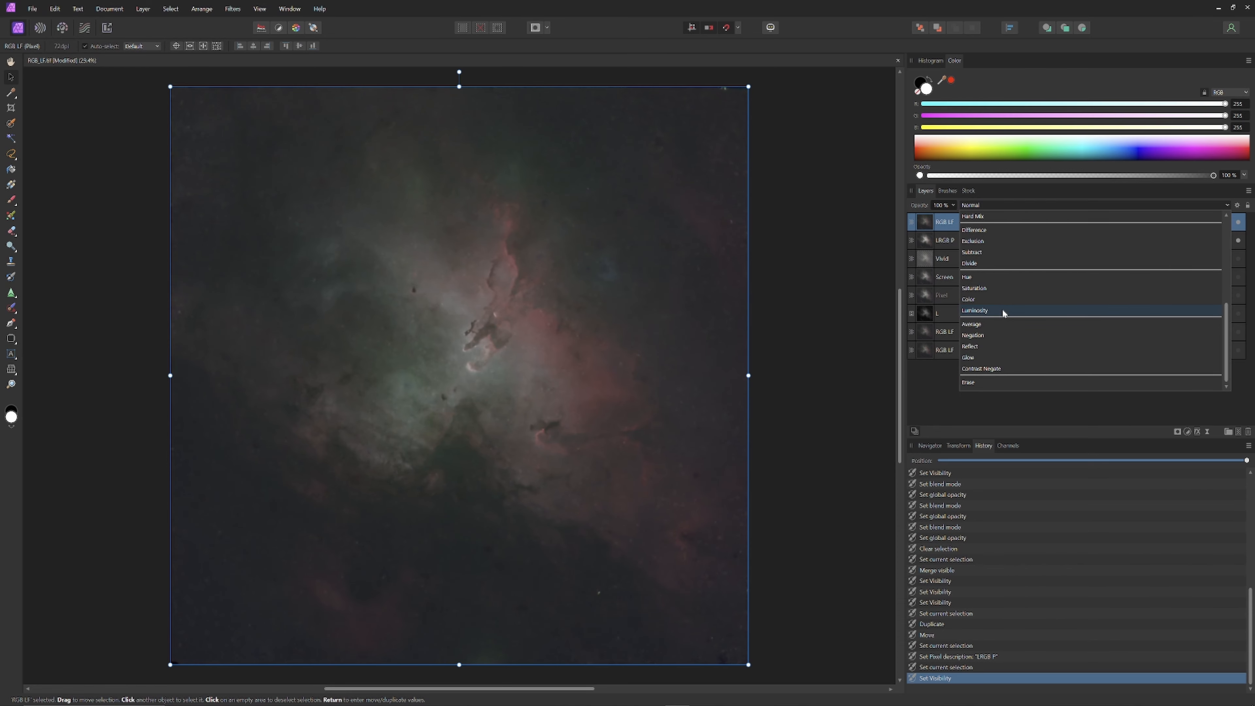
pyautogui.scroll(4, 849, 323)
pyautogui.scroll(3, 1030, 320)
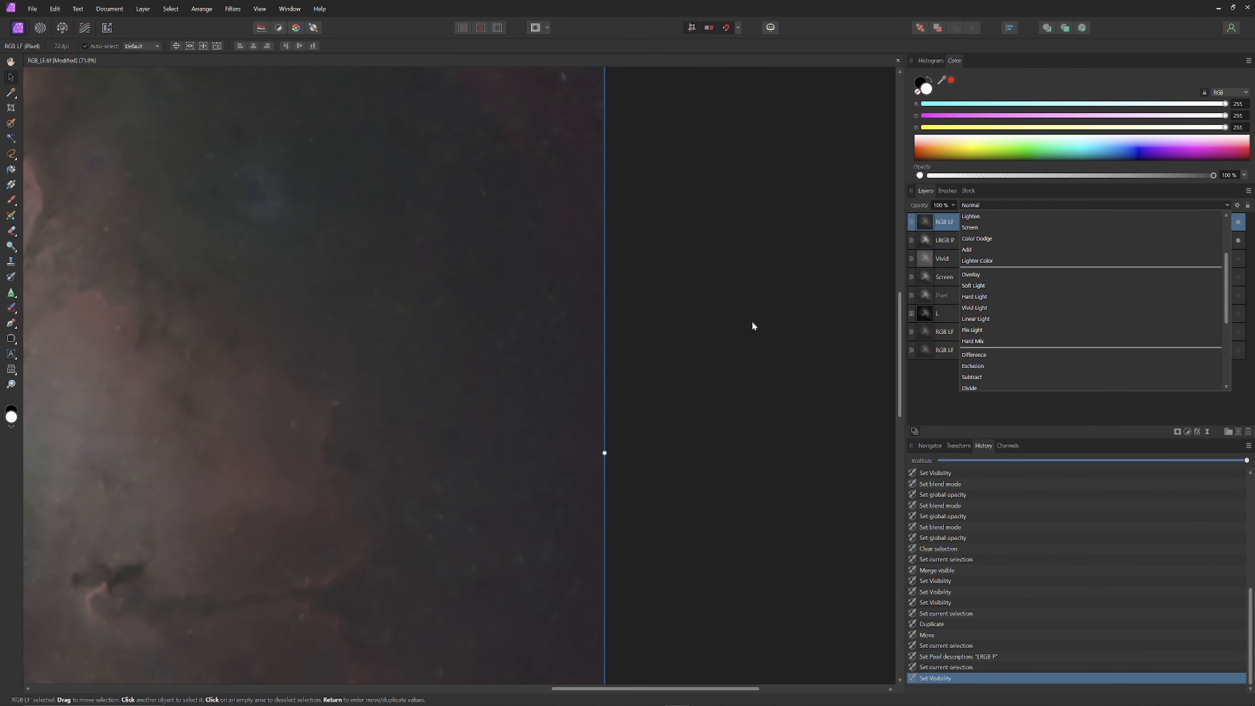
pyautogui.doubleClick(12, 61)
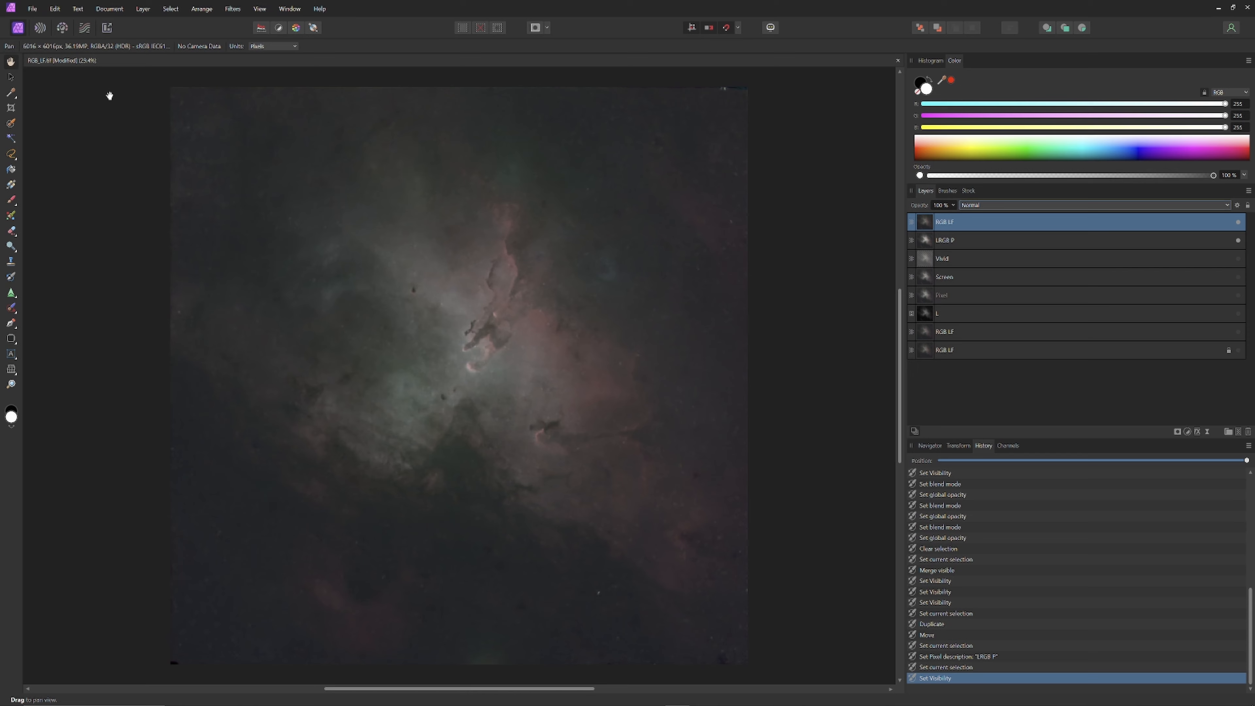
pyautogui.click(1013, 205)
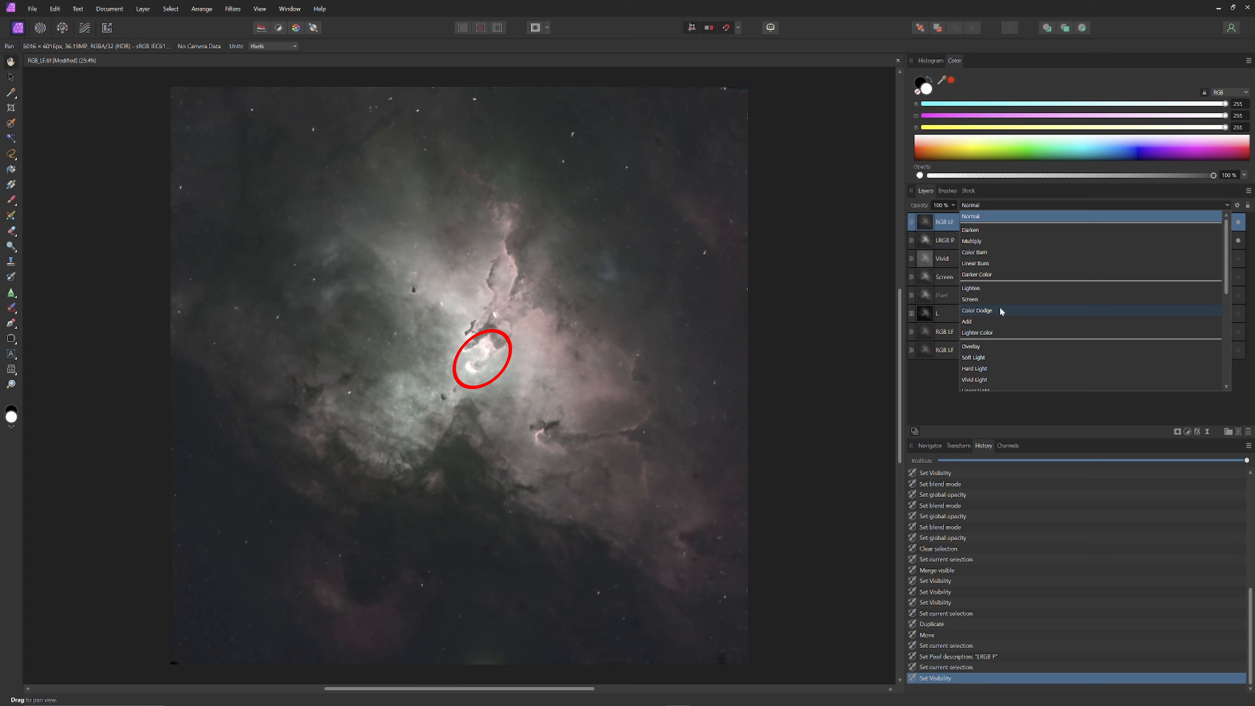
pyautogui.click(995, 287)
pyautogui.click(996, 205)
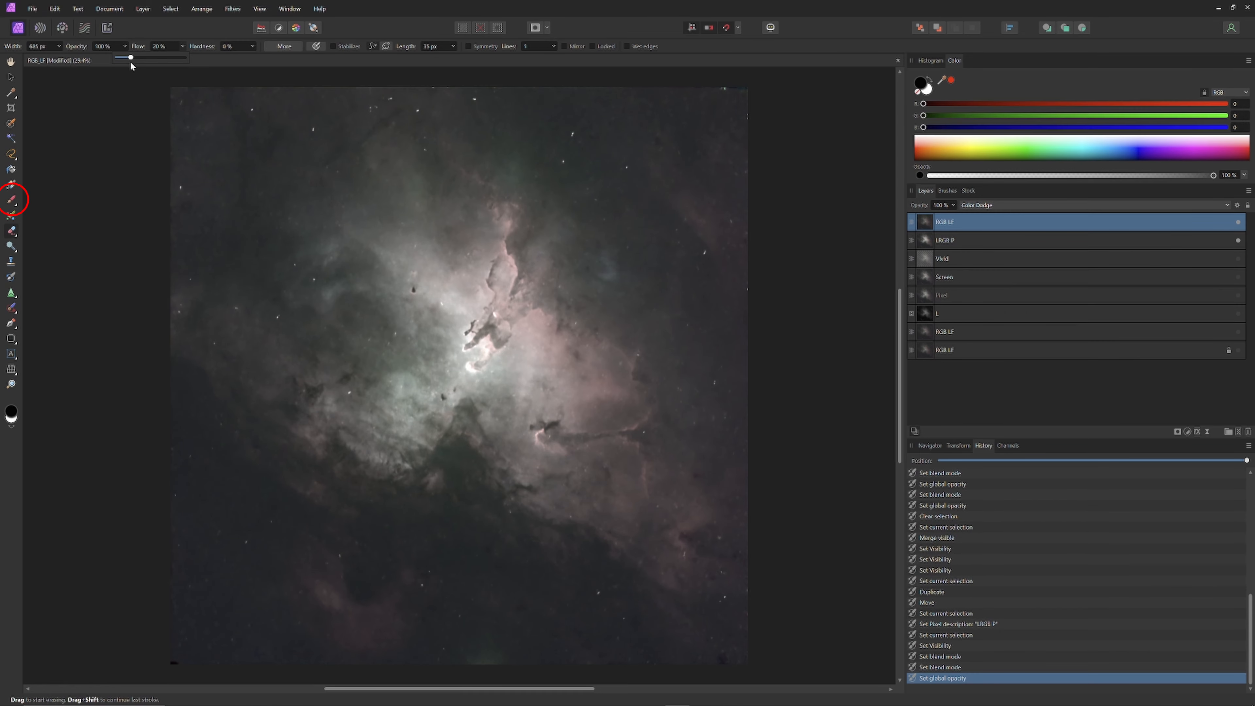
# - Erase the topmost RGB LF layer over the bright nebula core with a soft 304 px Erase Brush at 20% flow
pyautogui.click(95, 239)
pyautogui.press('[')
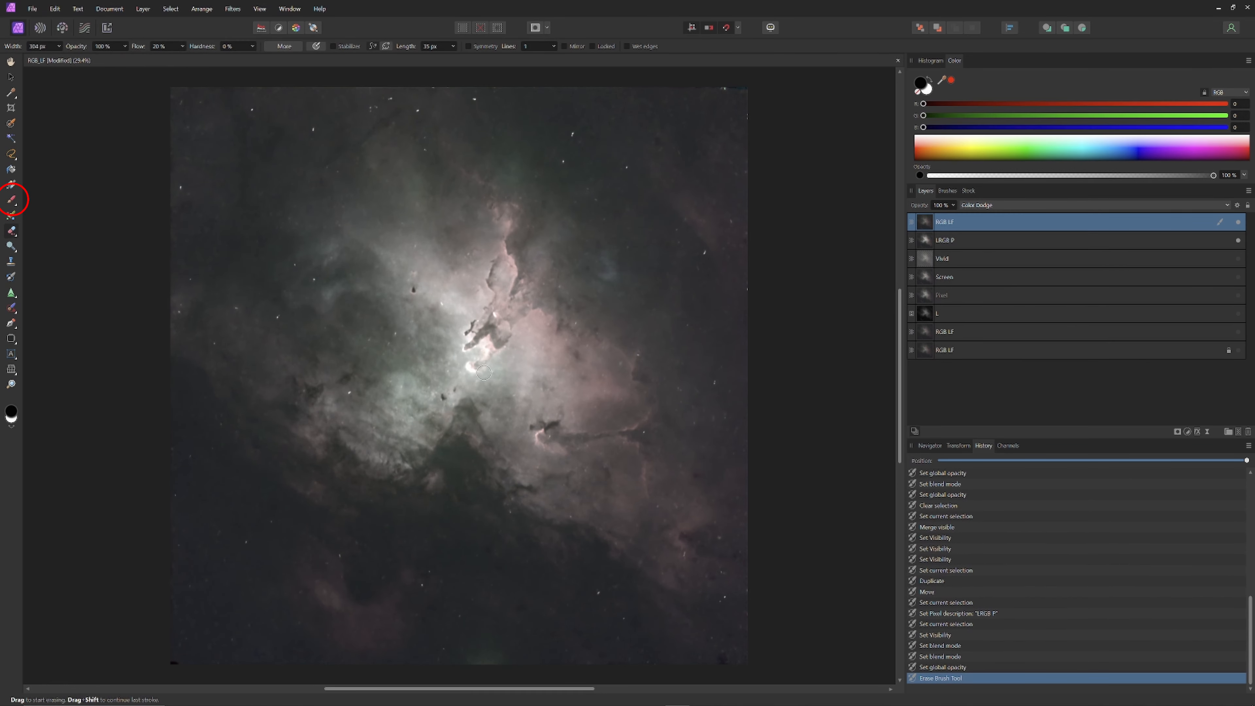
pyautogui.moveTo(469, 366); pyautogui.dragTo(484, 343)
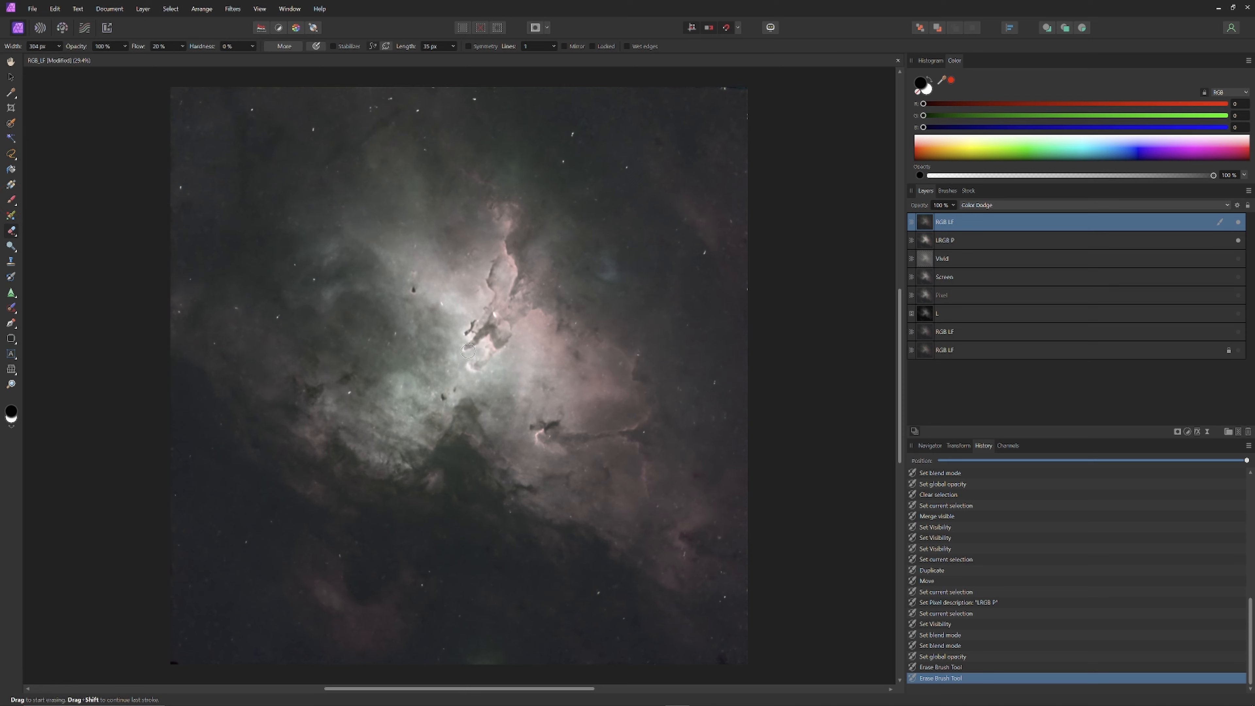
pyautogui.moveTo(466, 364); pyautogui.dragTo(467, 365)
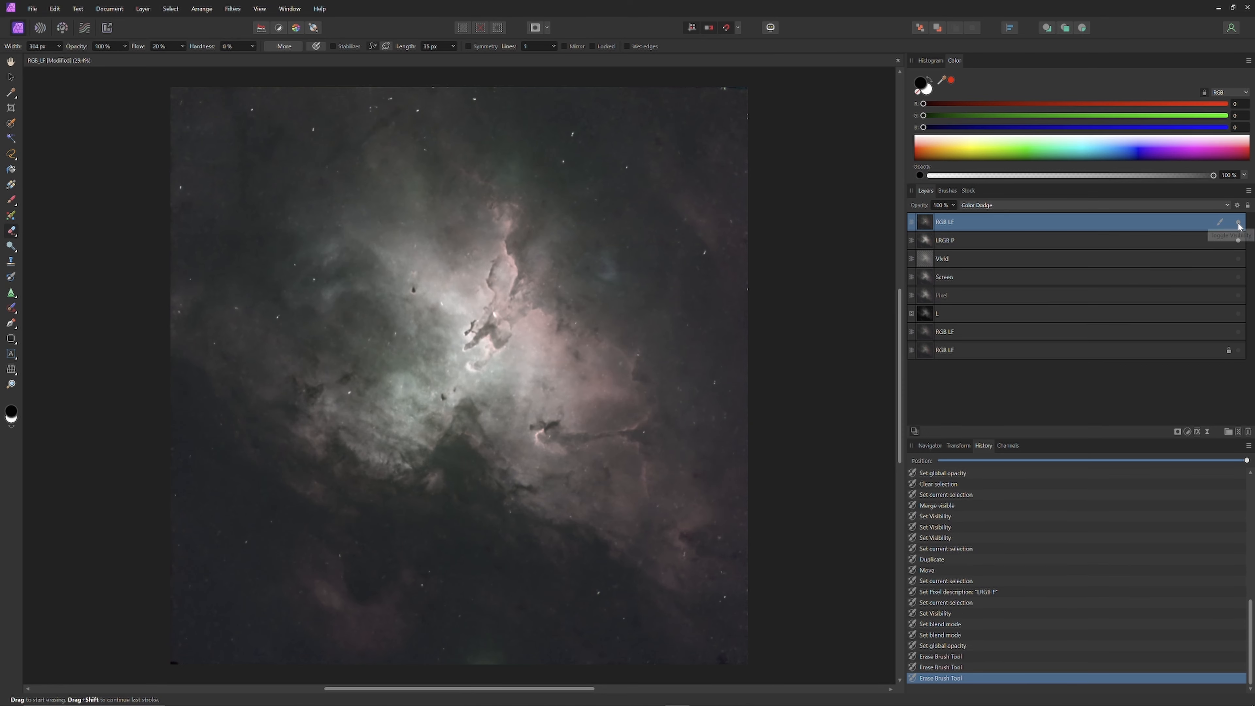
# - Hide the topmost RGB LF layer and add a Vibrance adjustment inside the LRGB P layer
pyautogui.click(1238, 223)
pyautogui.click(965, 241)
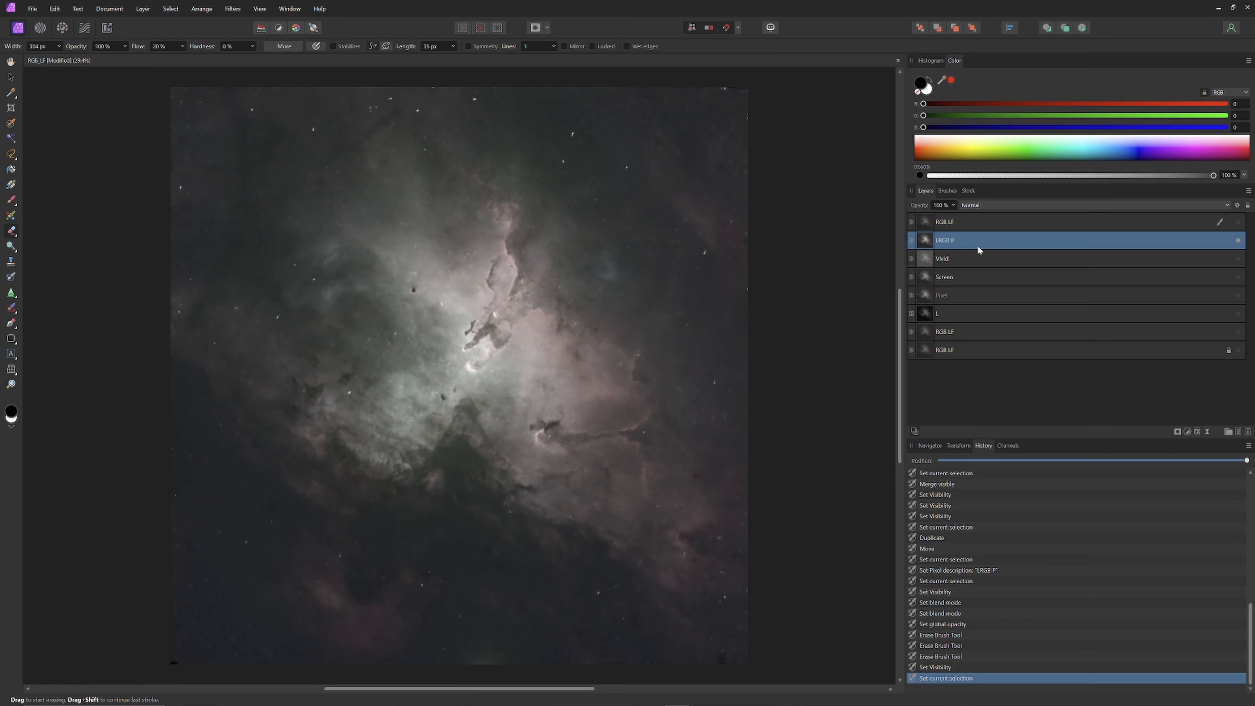
pyautogui.click(1188, 432)
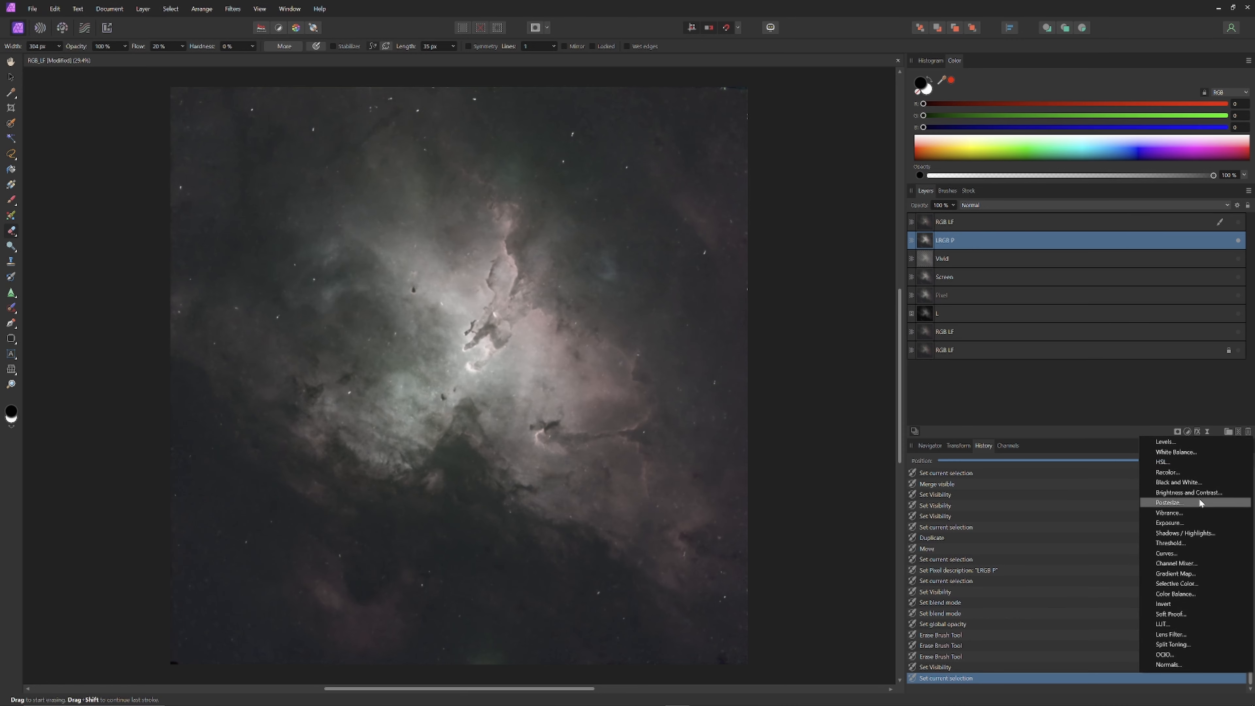
pyautogui.click(1186, 513)
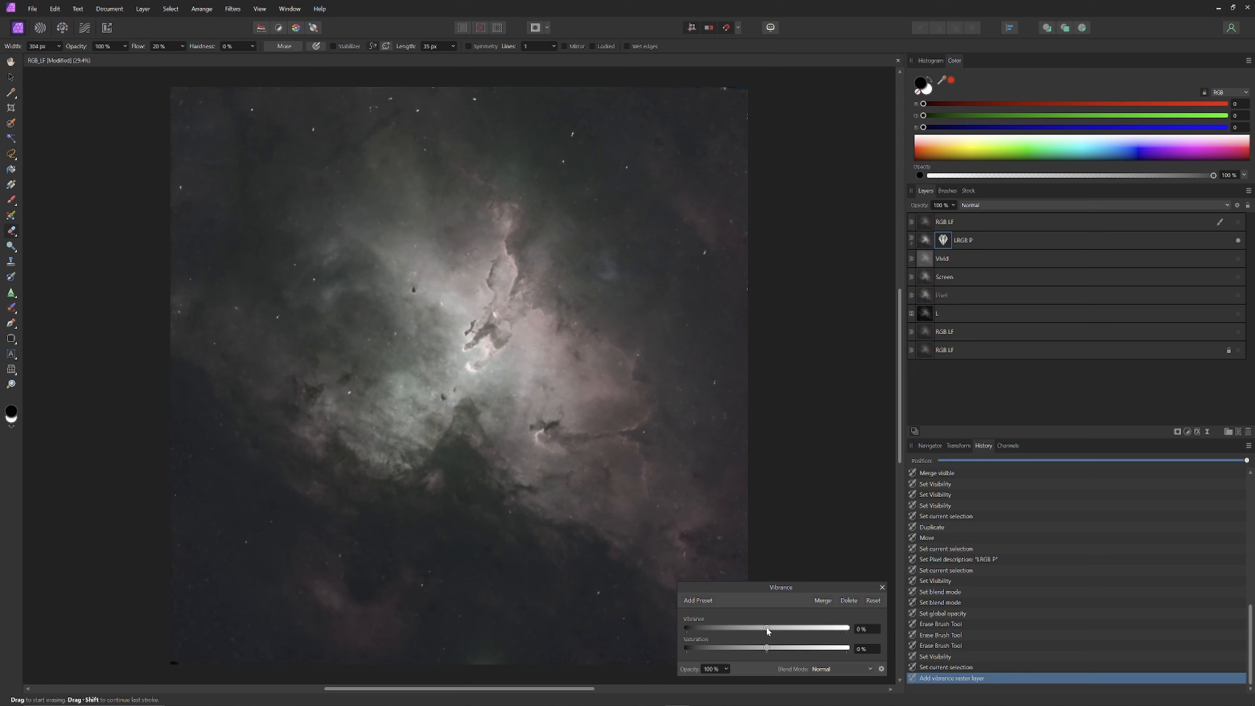
pyautogui.click(912, 243)
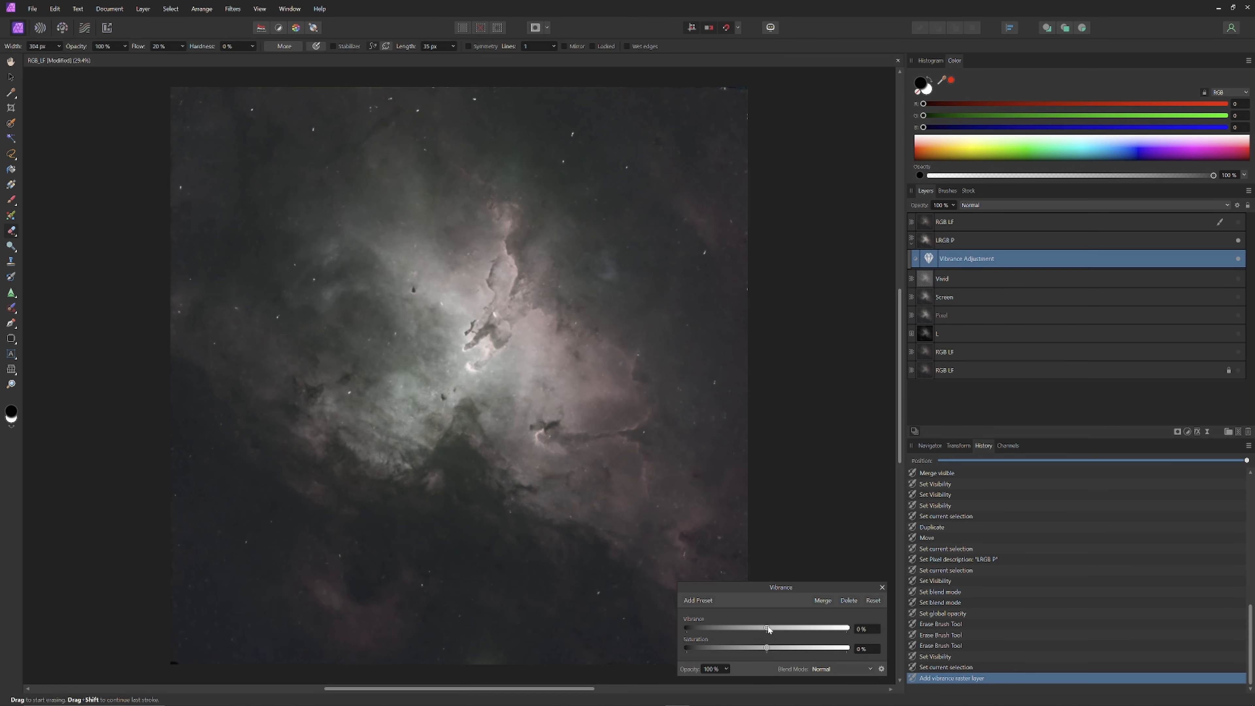
# - Try a slight vibrance change and 100% vibrance on the LRGB P layer, resetting the adjustment after each trial
pyautogui.moveTo(767, 629); pyautogui.dragTo(736, 627)
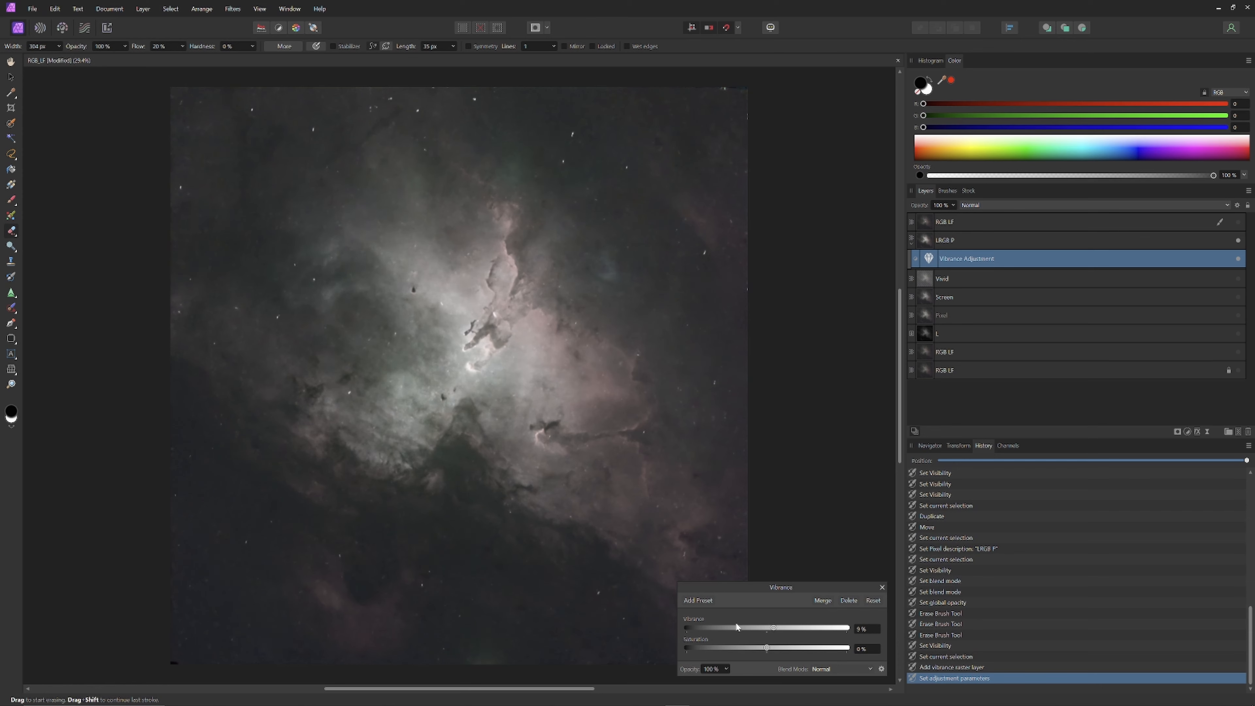
pyautogui.click(863, 601)
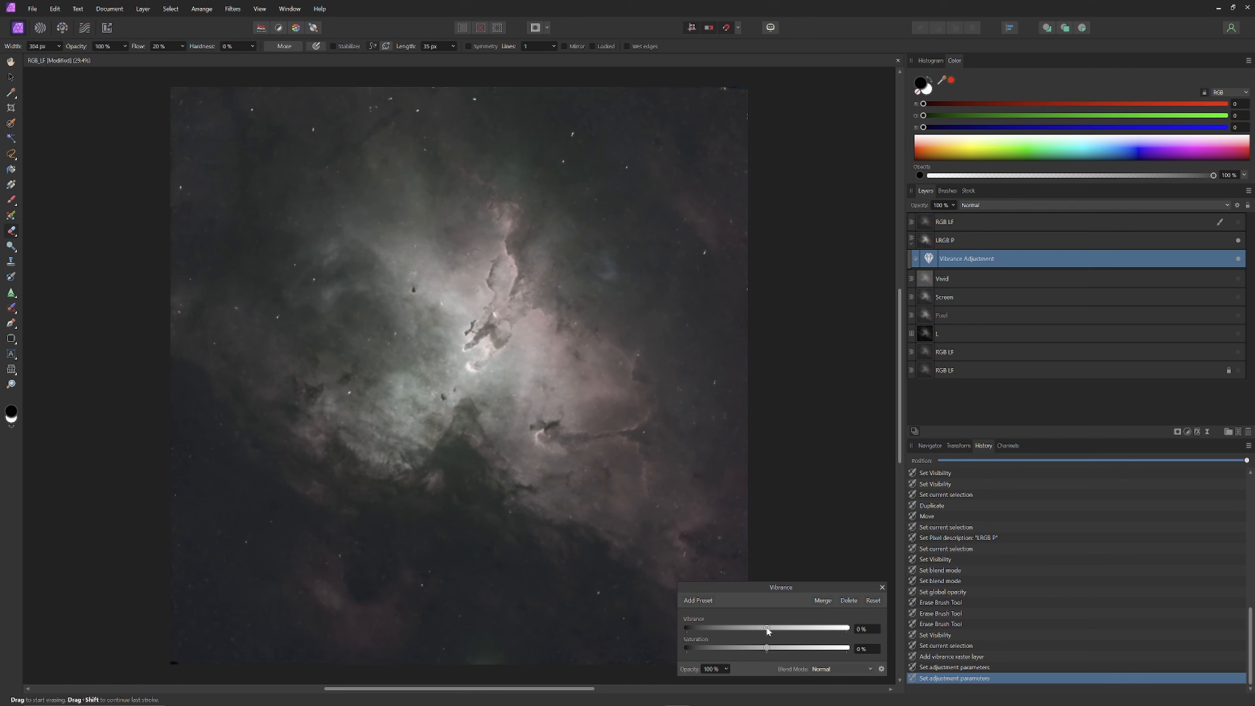
pyautogui.moveTo(772, 631); pyautogui.dragTo(847, 630)
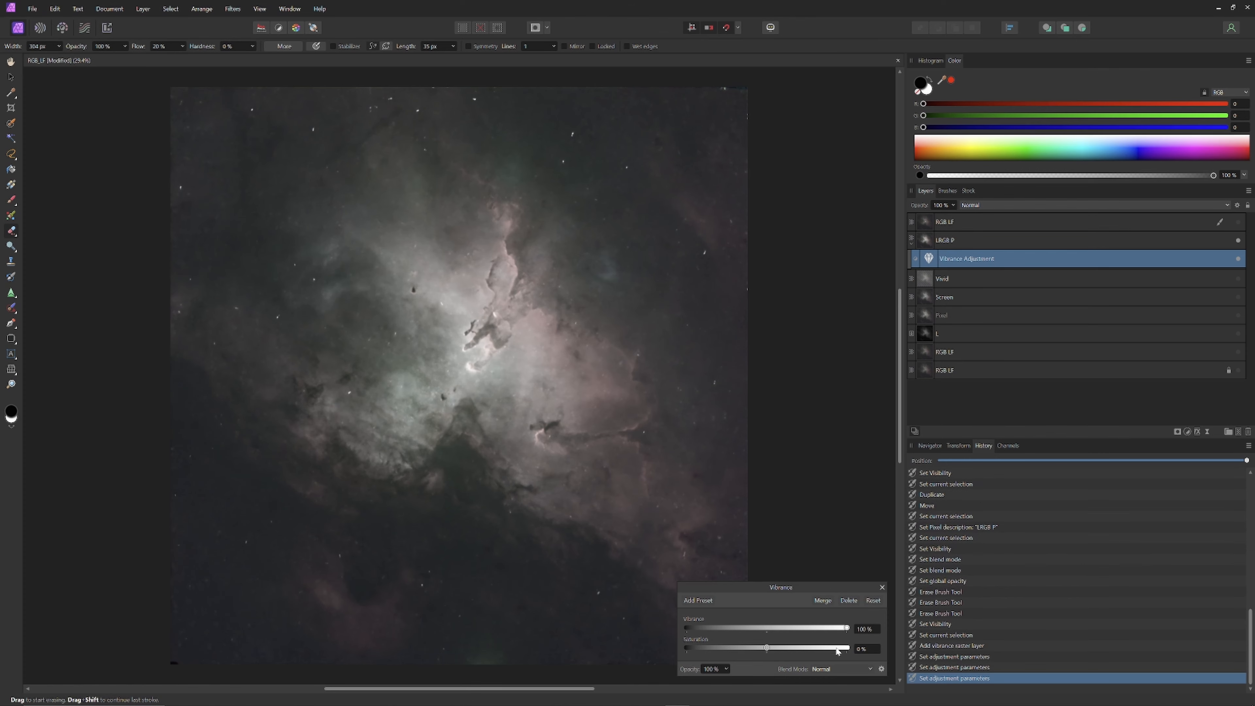
pyautogui.click(873, 601)
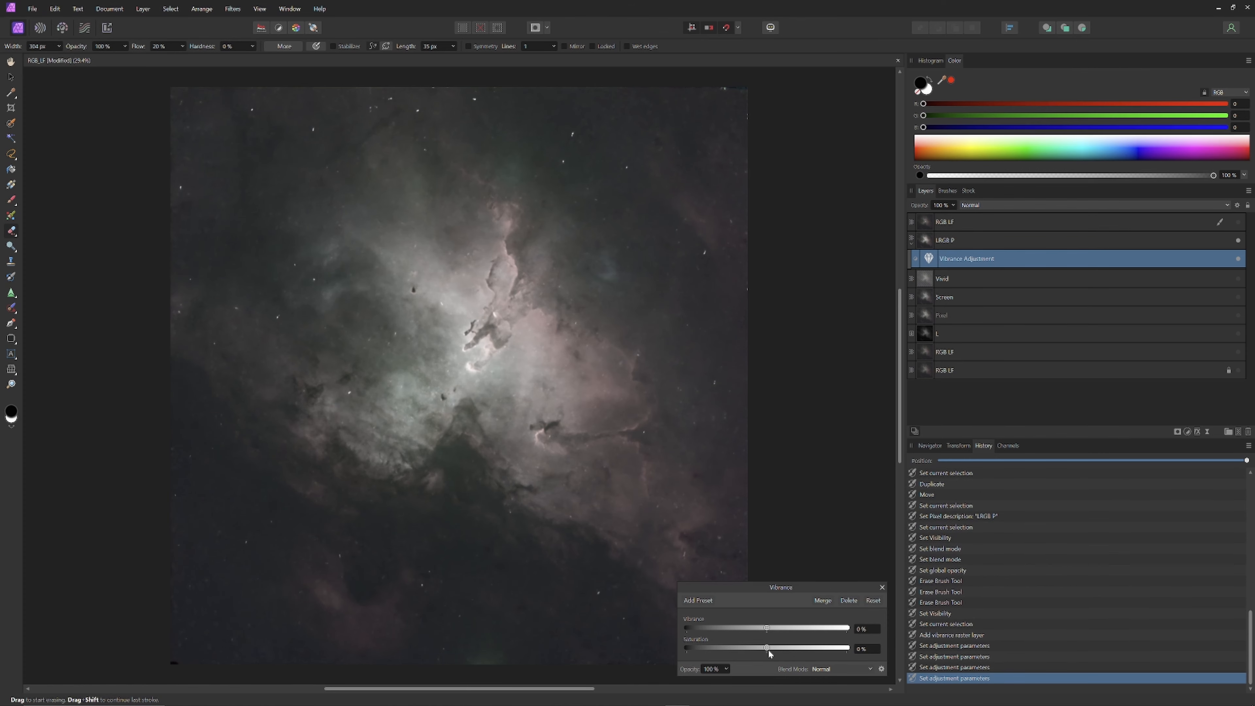
# - Try 37% saturation with 100% vibrance, check the image's histogram, and reset the adjustment
pyautogui.moveTo(768, 650); pyautogui.dragTo(794, 652)
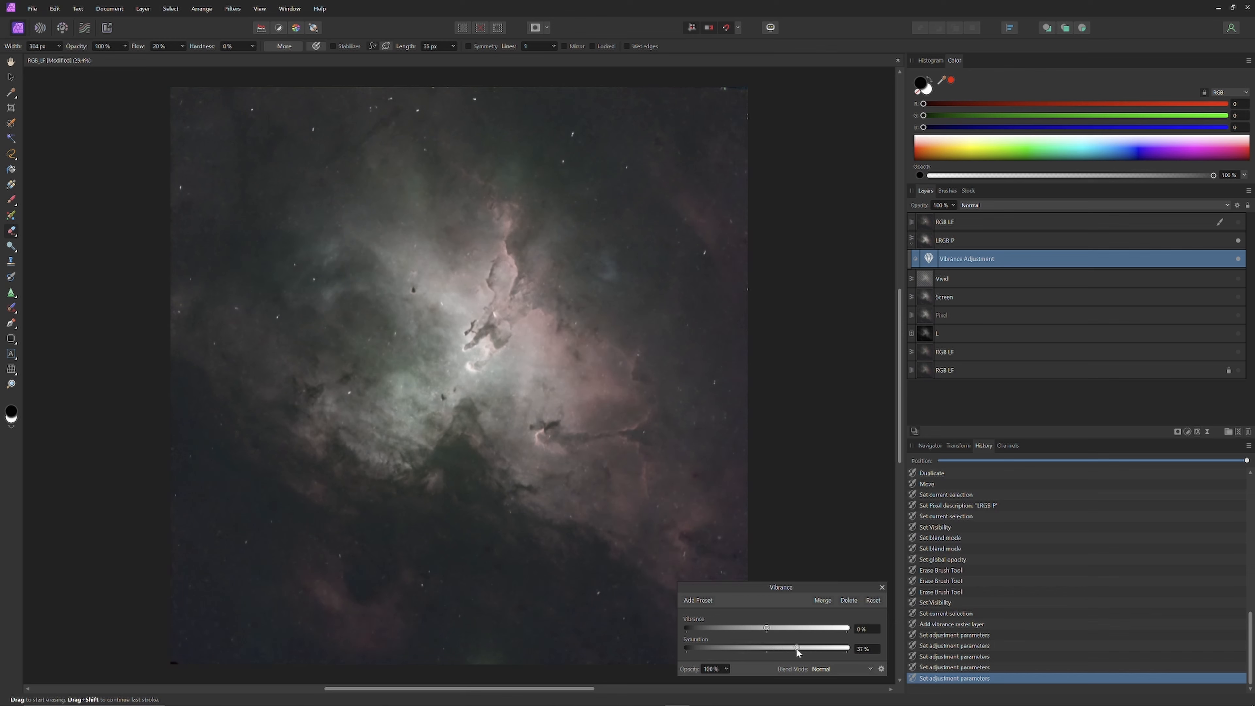
pyautogui.moveTo(767, 629); pyautogui.dragTo(779, 629)
pyautogui.moveTo(807, 629); pyautogui.dragTo(869, 635)
pyautogui.click(930, 60)
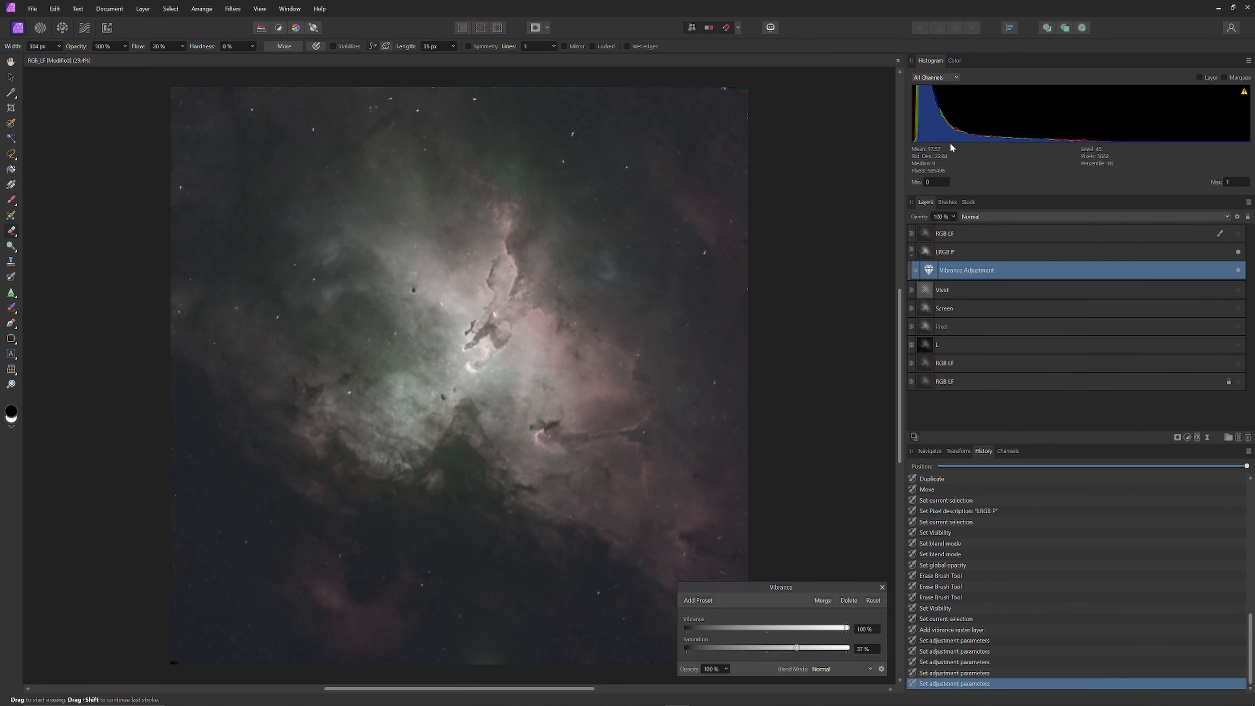
pyautogui.click(874, 602)
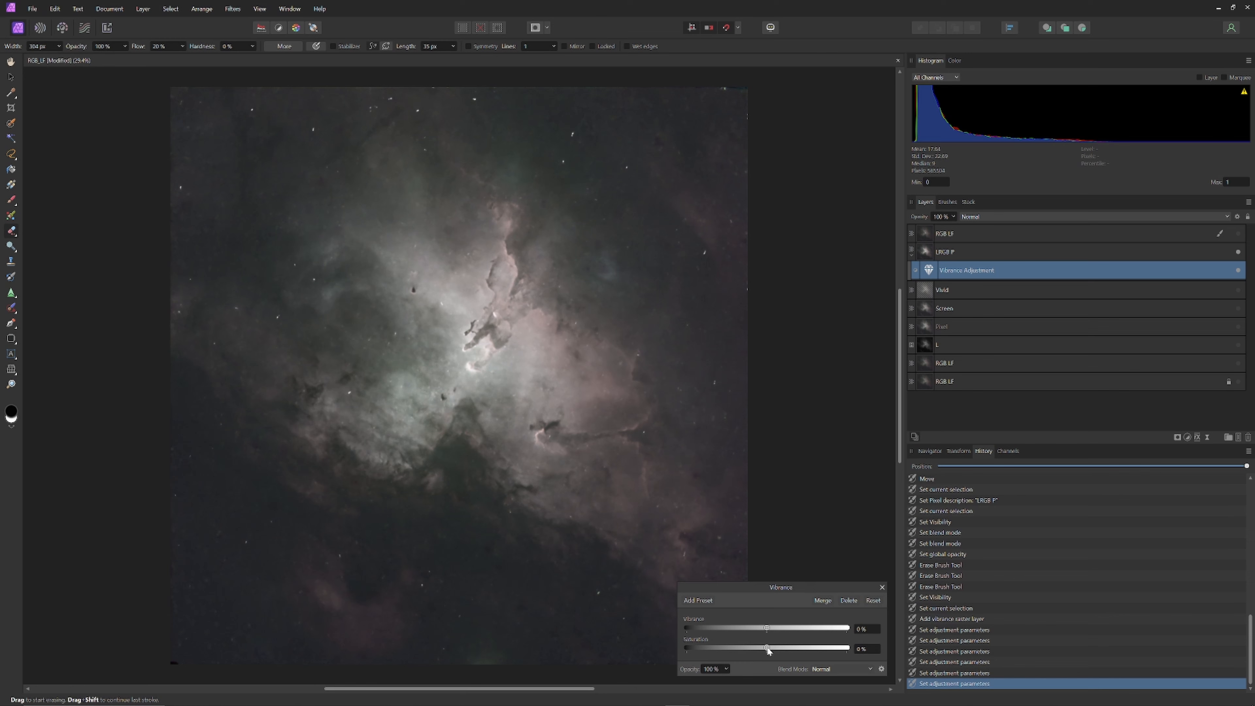
# - Set the Vibrance adjustment to 58% saturation and 43% vibrance
pyautogui.moveTo(769, 651); pyautogui.dragTo(803, 652)
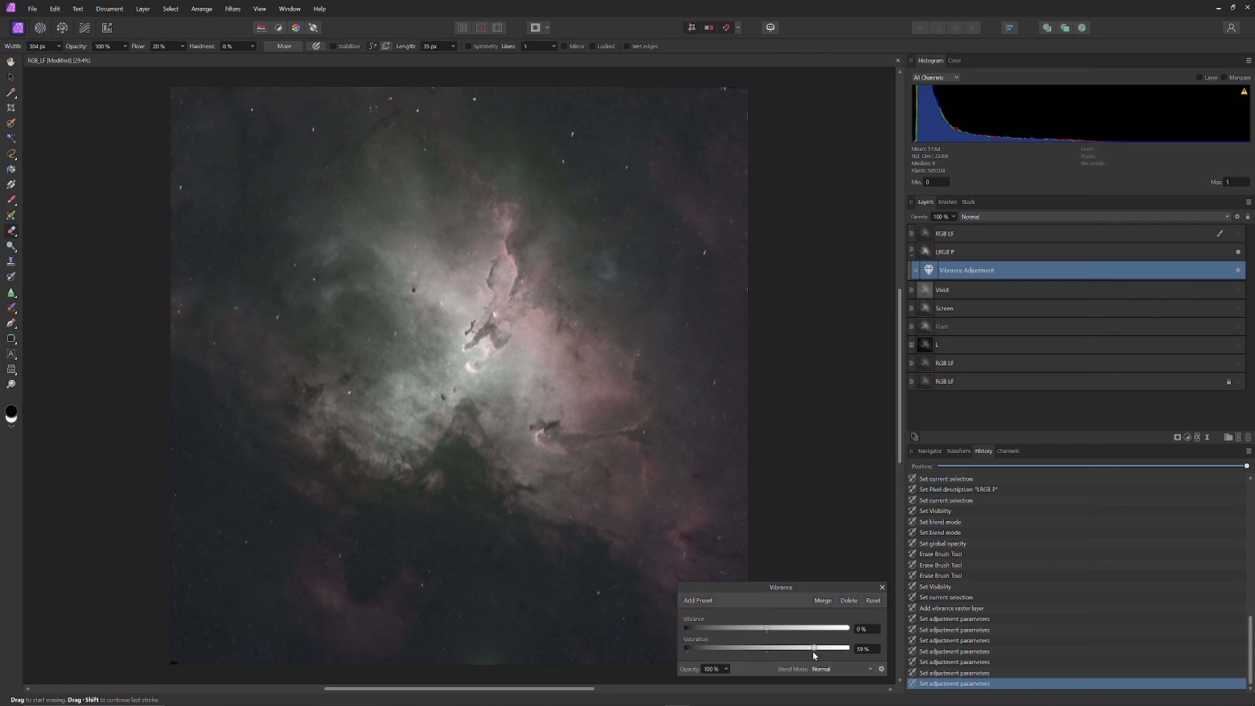
pyautogui.moveTo(767, 628); pyautogui.dragTo(776, 628)
pyautogui.click(883, 588)
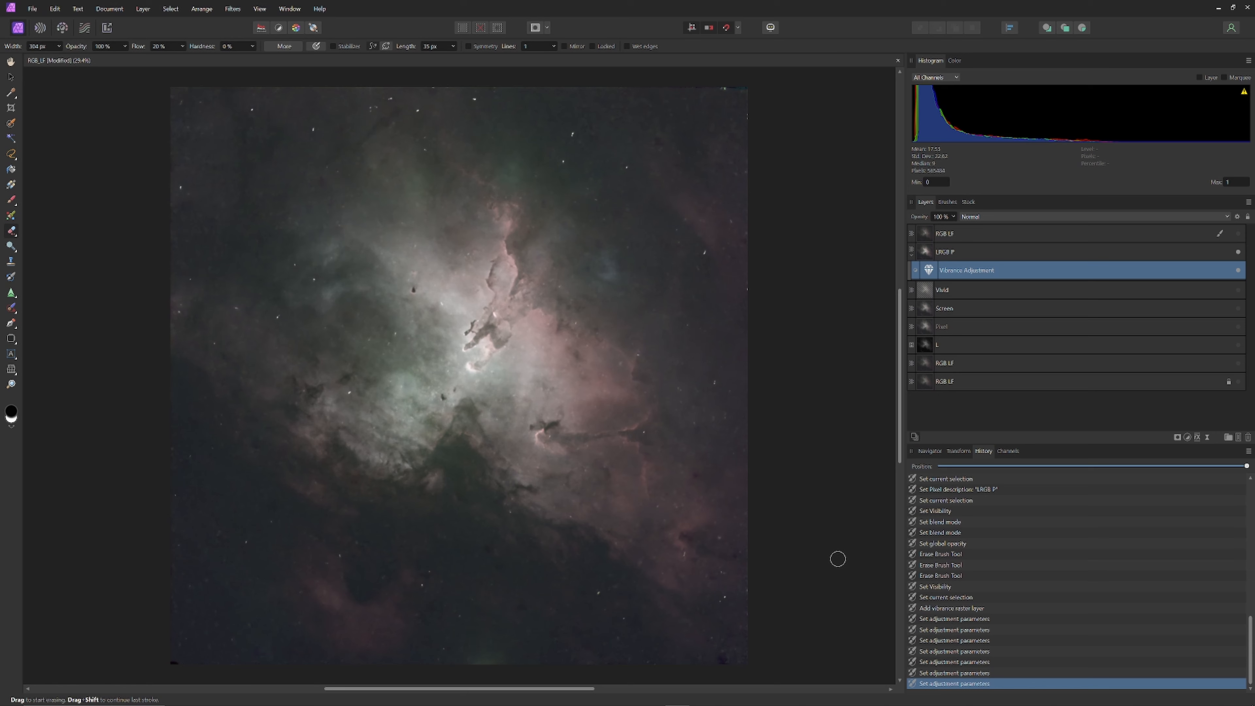
pyautogui.doubleClick(929, 271)
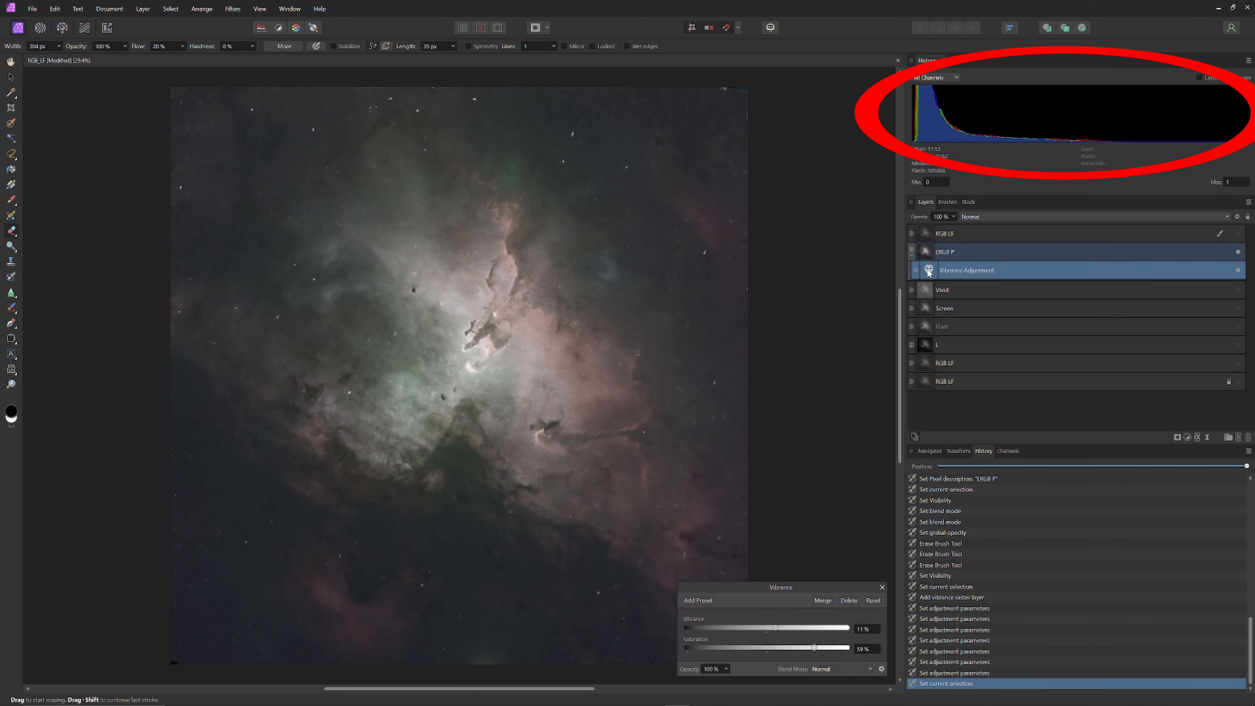
pyautogui.moveTo(777, 631); pyautogui.dragTo(797, 631)
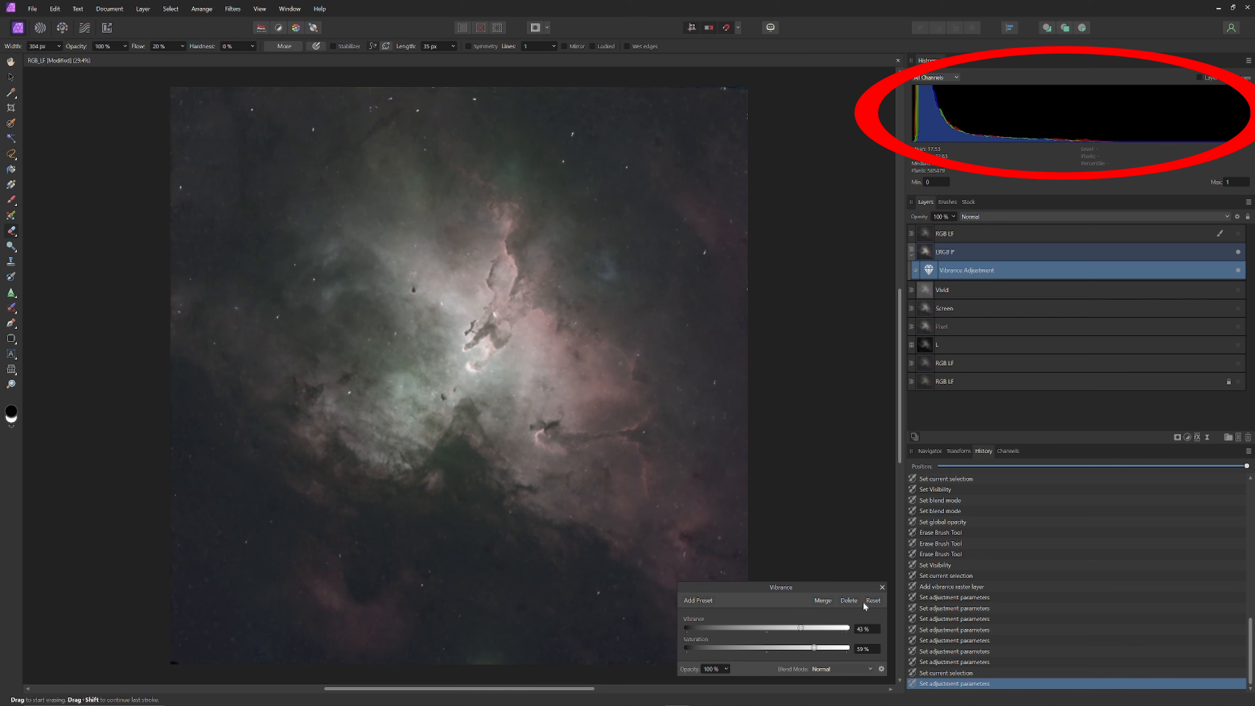
pyautogui.click(883, 587)
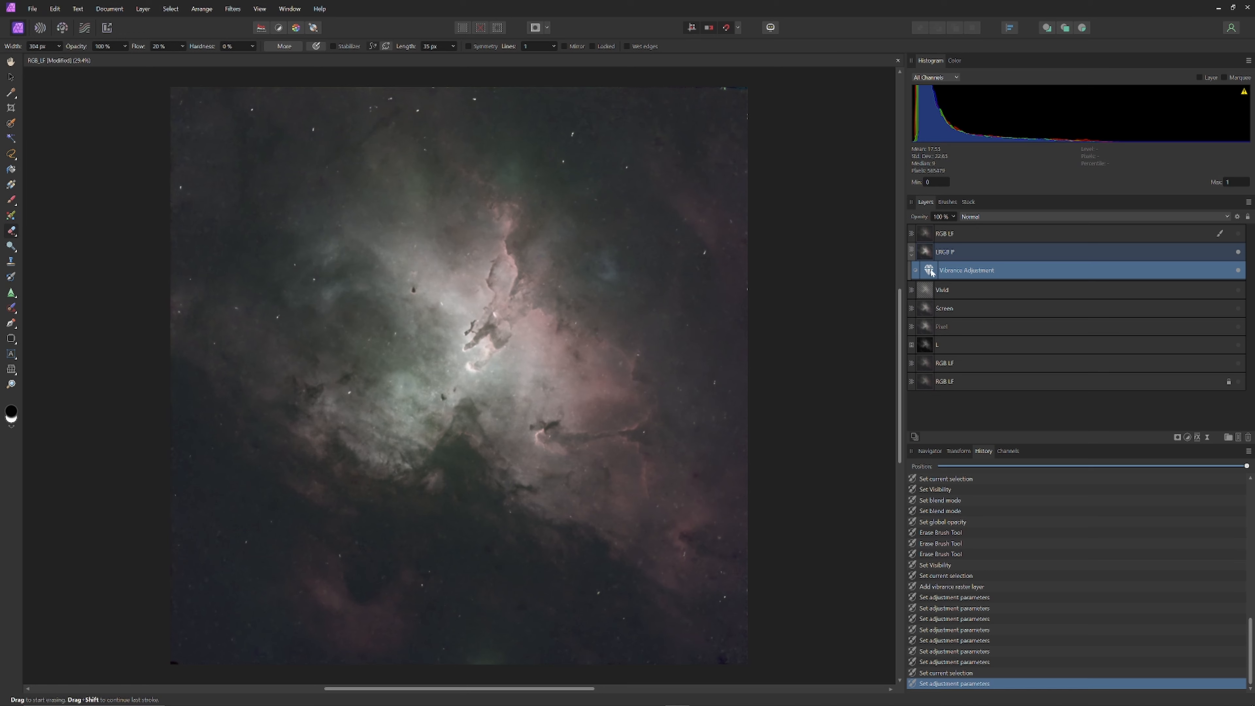
# - Add a Channel Mixer adjustment to the LRGB P layer and set red to 89% in the Red output channel
pyautogui.click(984, 253)
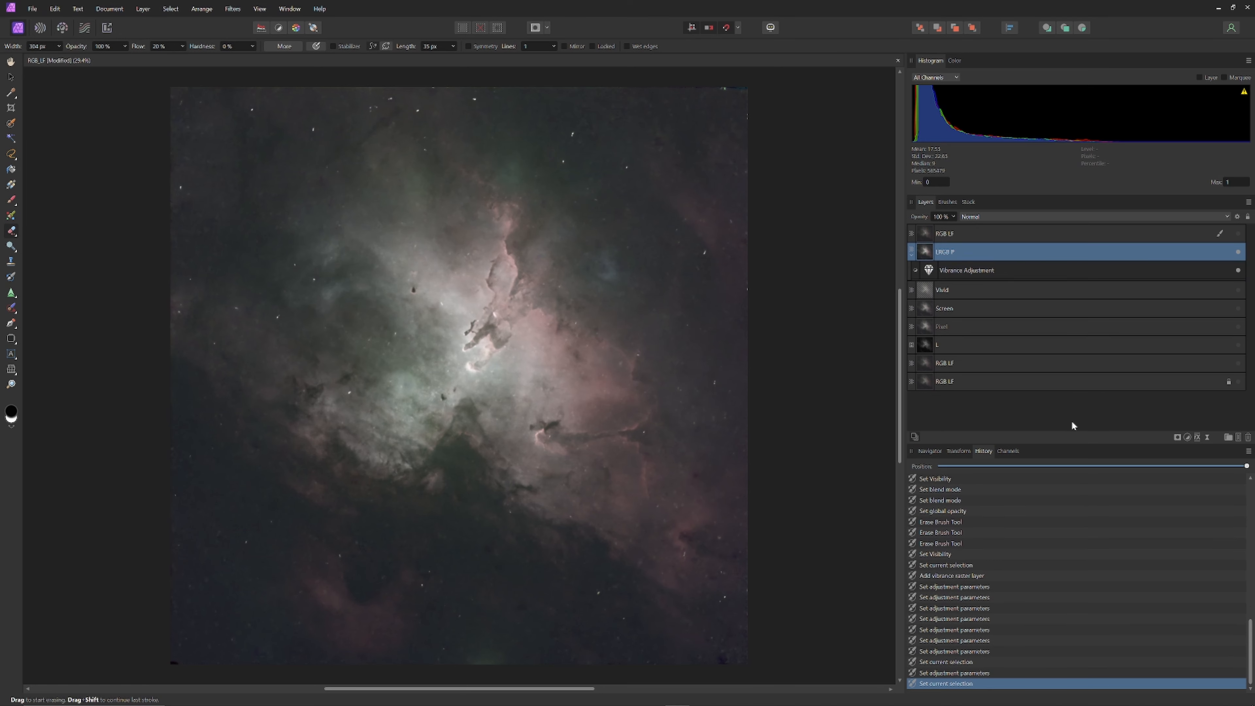
pyautogui.click(1188, 438)
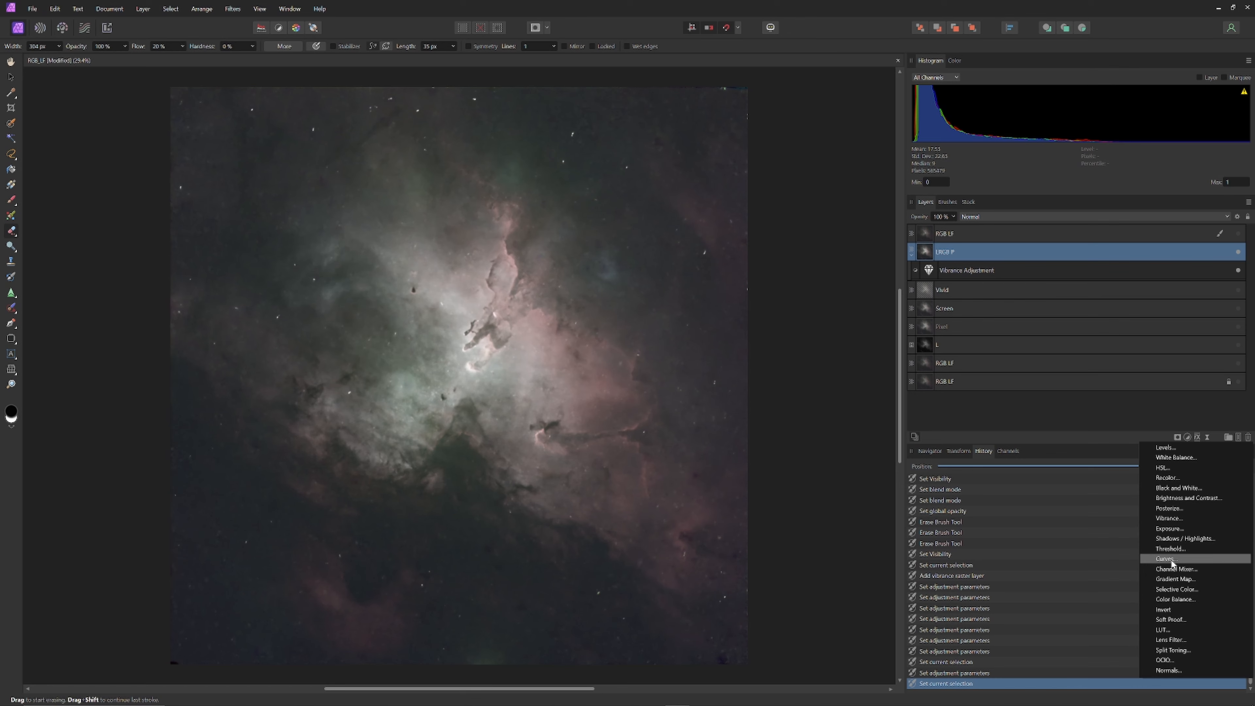
pyautogui.click(1174, 569)
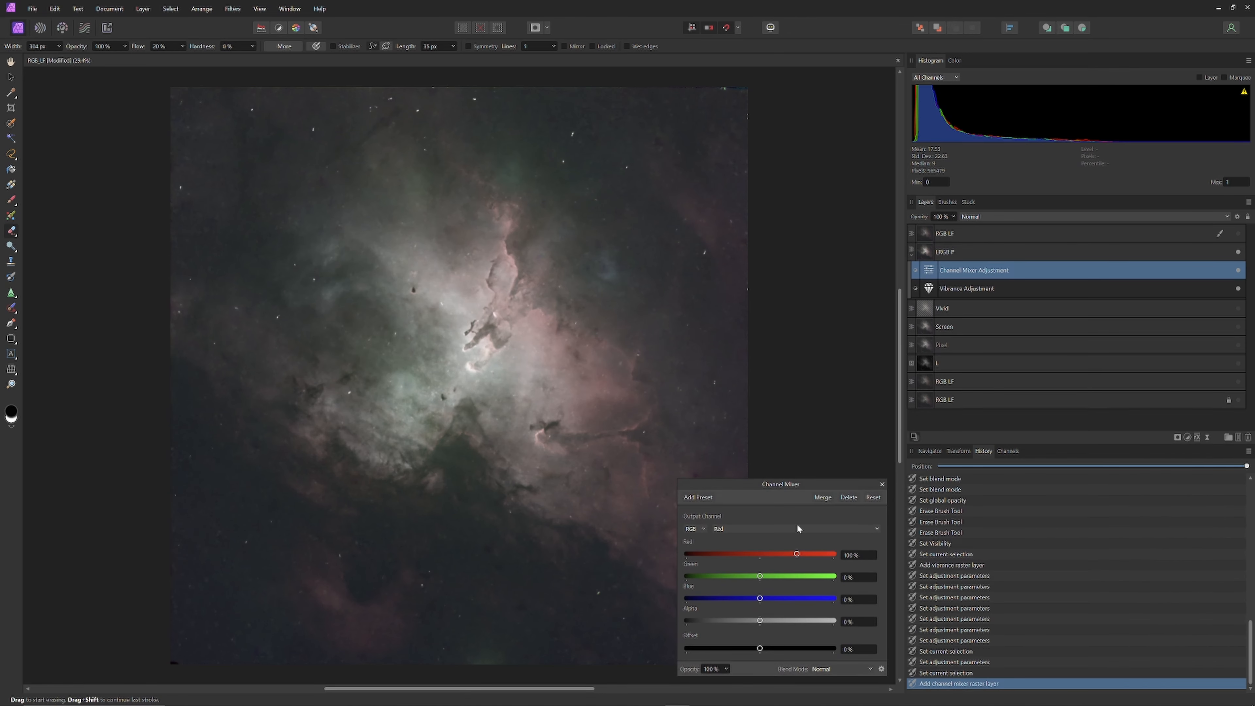
pyautogui.moveTo(797, 555); pyautogui.dragTo(795, 555)
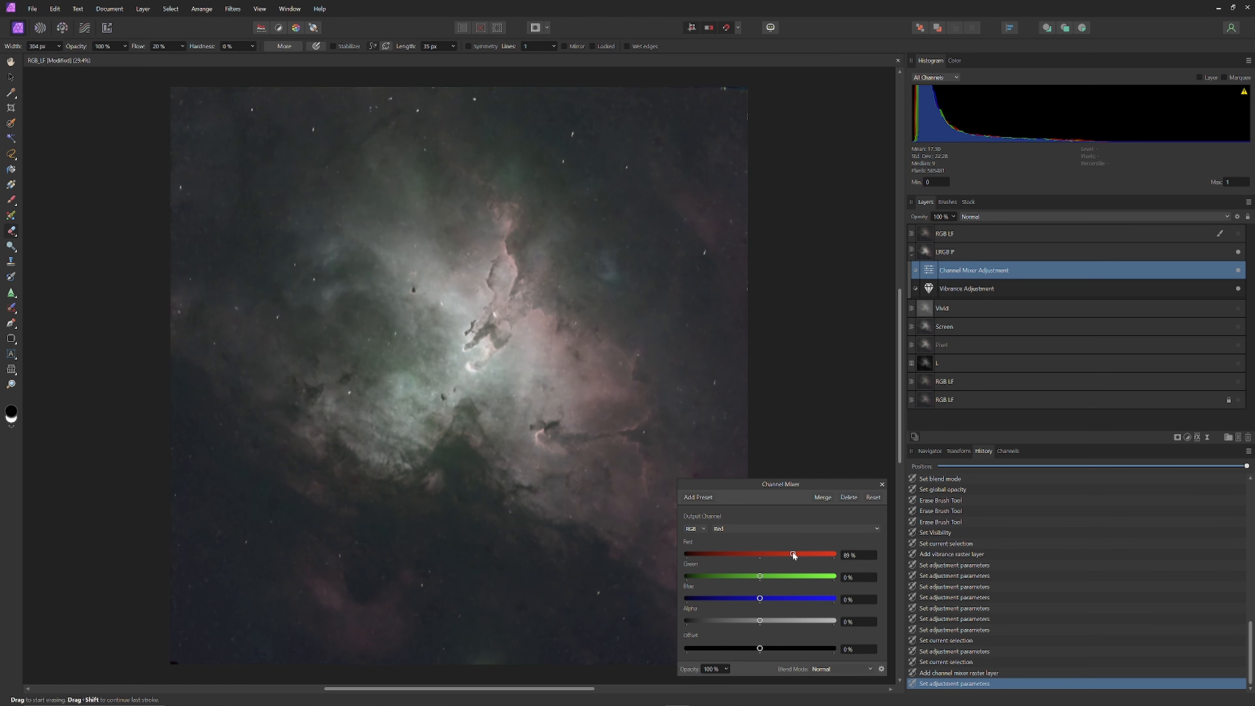
# - Try 87% red, -18% green and -20% blue in the Red output channel, and reset the Channel Mixer
pyautogui.moveTo(792, 553); pyautogui.dragTo(797, 554)
pyautogui.click(873, 497)
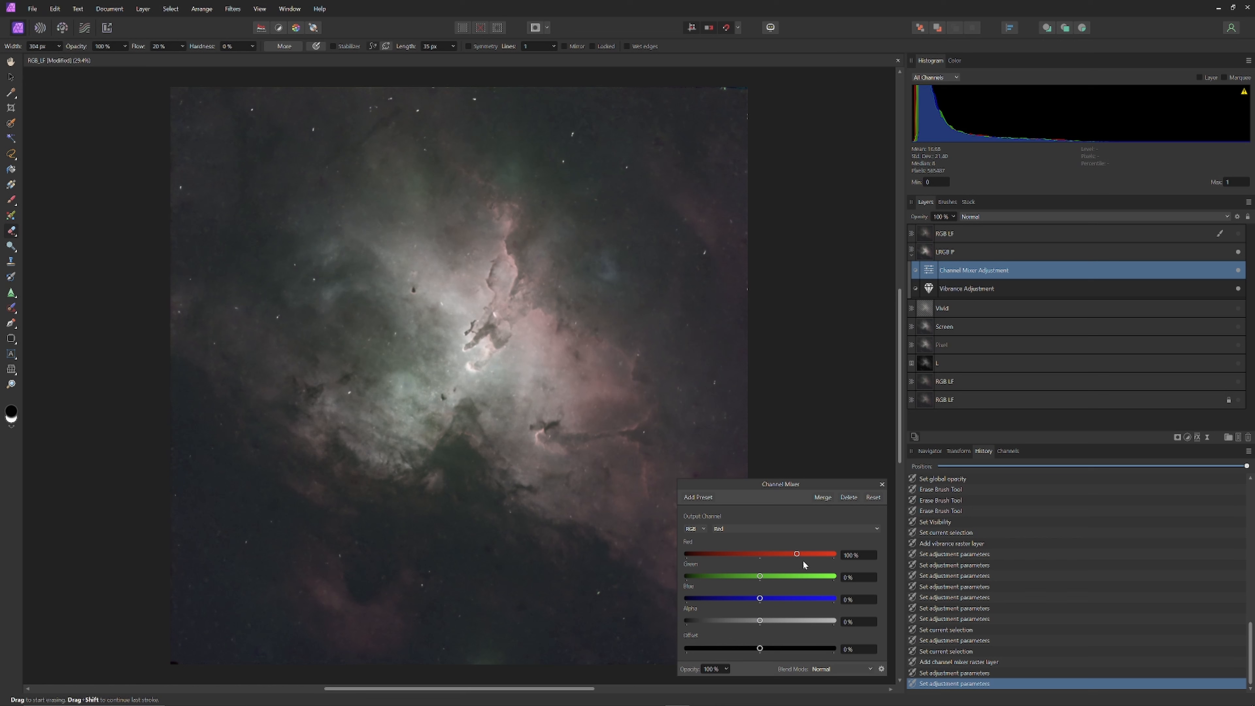
pyautogui.moveTo(796, 555); pyautogui.dragTo(794, 554)
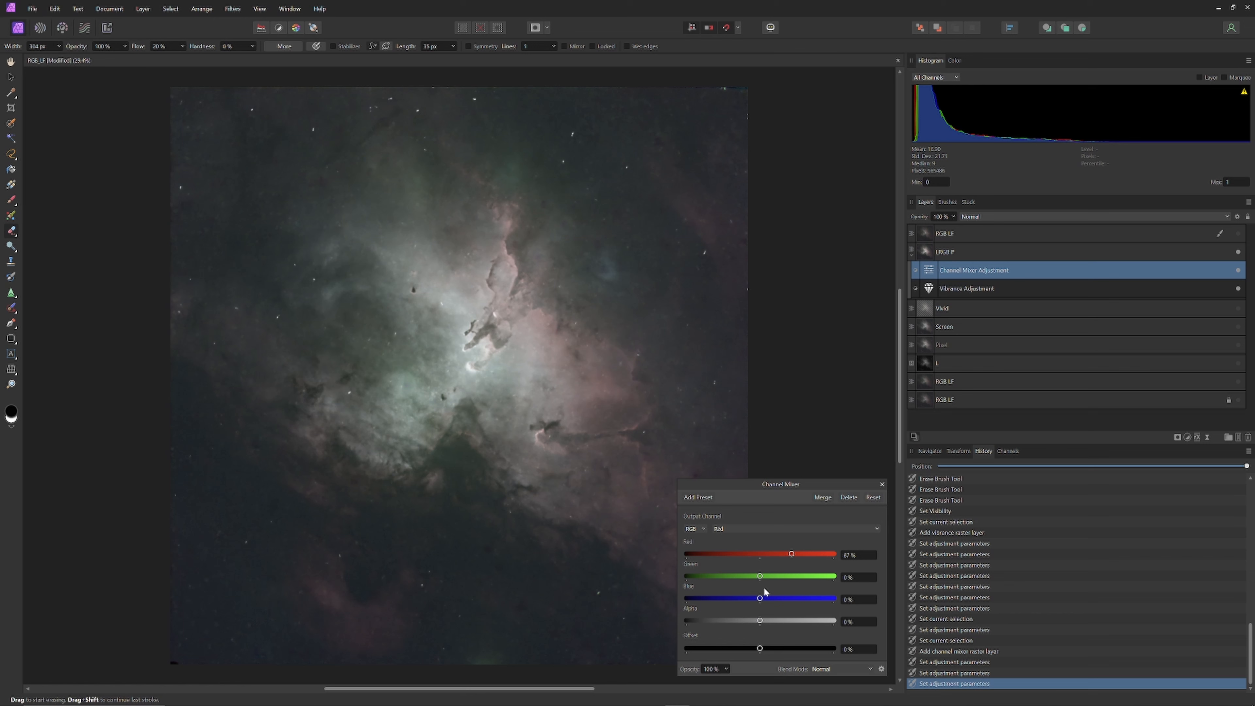
pyautogui.moveTo(761, 577); pyautogui.dragTo(754, 579)
pyautogui.moveTo(761, 599); pyautogui.dragTo(754, 600)
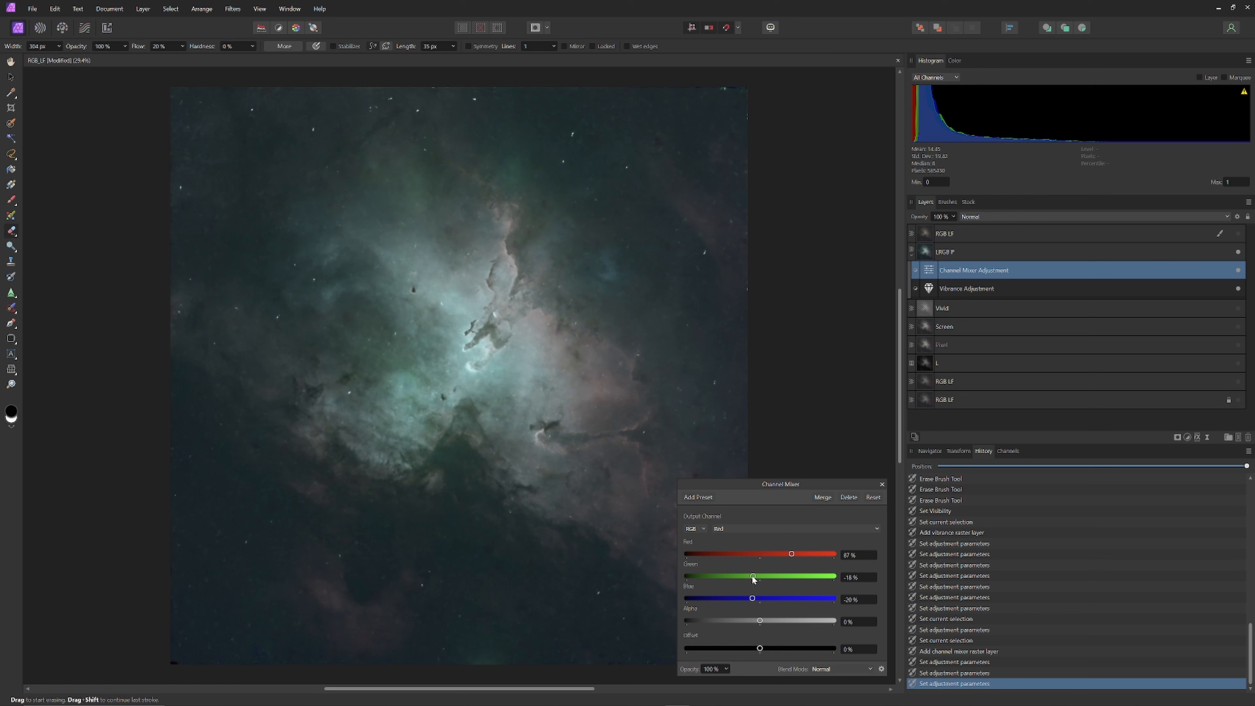
pyautogui.moveTo(752, 577); pyautogui.dragTo(761, 579)
pyautogui.moveTo(763, 578); pyautogui.dragTo(766, 579)
pyautogui.moveTo(753, 601); pyautogui.dragTo(760, 602)
pyautogui.click(873, 498)
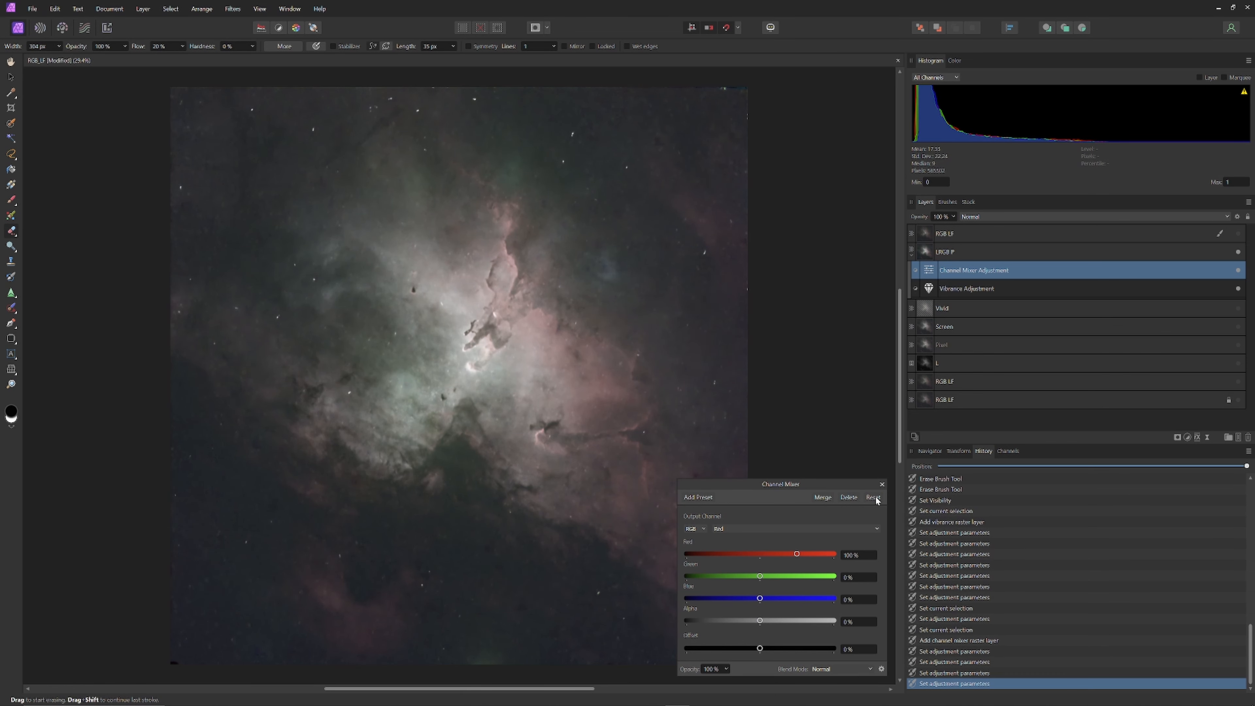
# - In the Blue output channel, raise blue to about 105% and fine-tune the red and green contributions
pyautogui.click(876, 528)
pyautogui.click(747, 561)
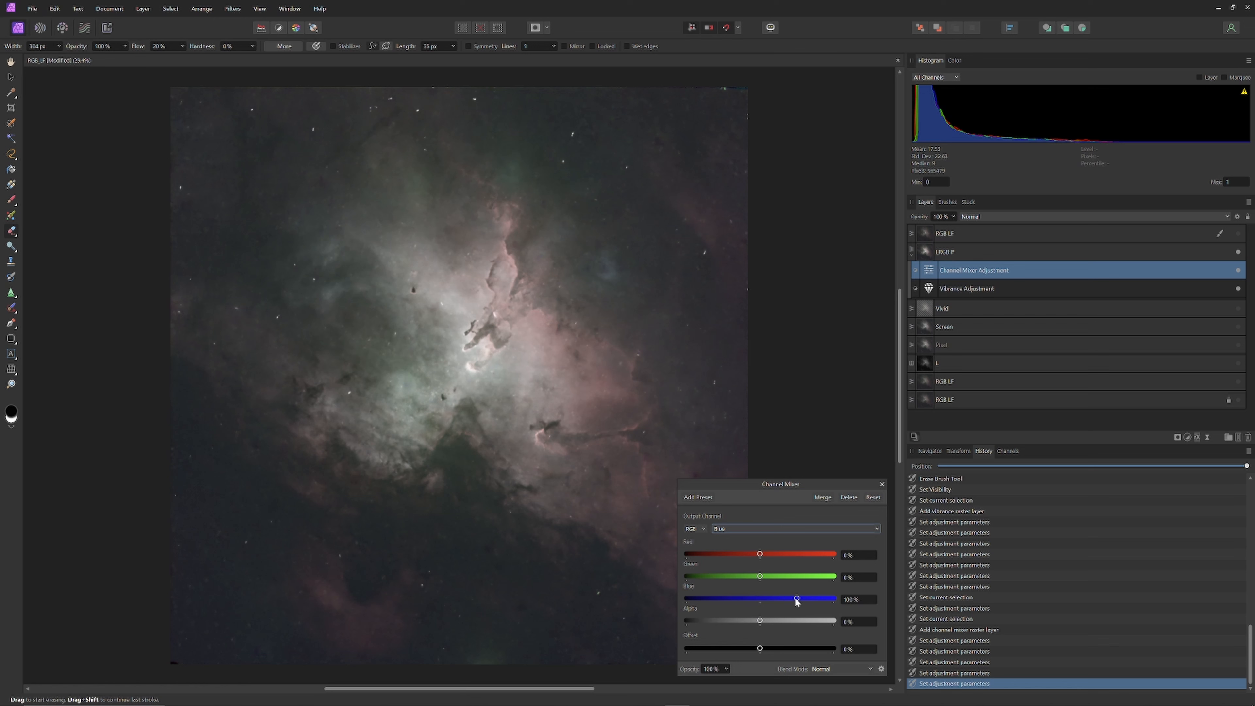
pyautogui.moveTo(795, 598); pyautogui.dragTo(798, 596)
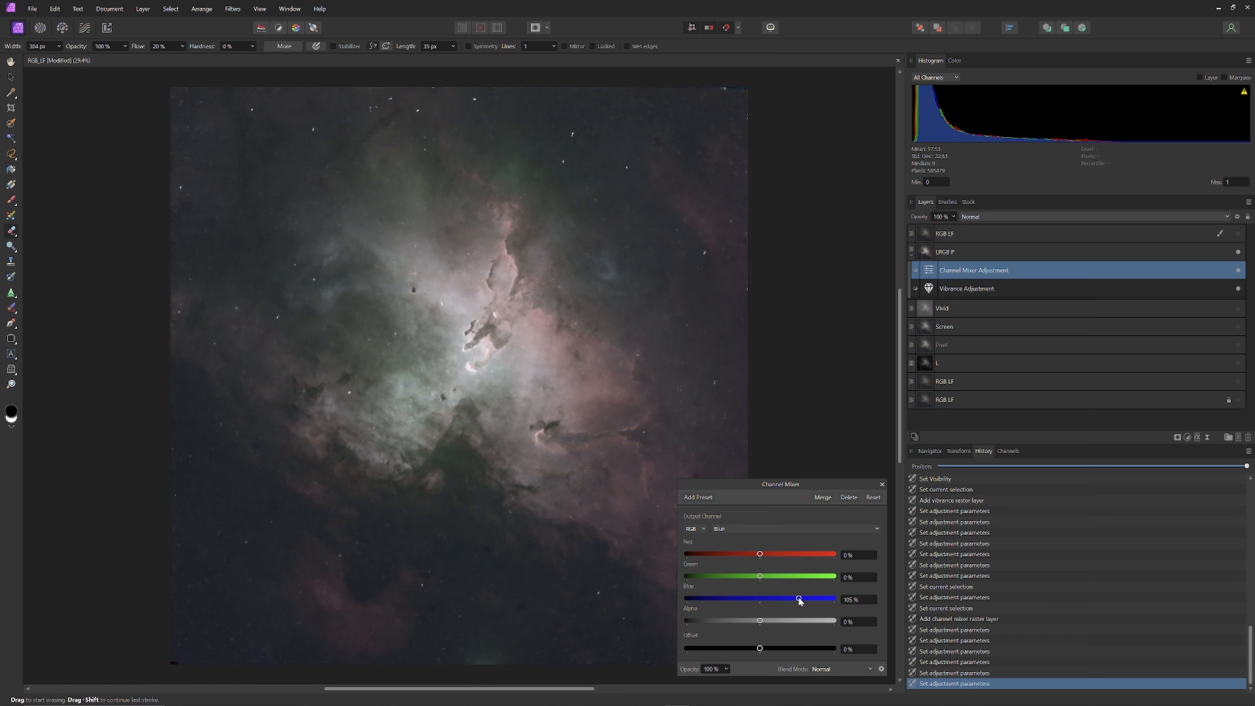
pyautogui.moveTo(760, 553); pyautogui.dragTo(761, 554)
pyautogui.moveTo(760, 577); pyautogui.dragTo(766, 578)
pyautogui.doubleClick(769, 577)
pyautogui.moveTo(794, 599); pyautogui.dragTo(800, 600)
# - In the Green output channel, set red to 19%, raise green slightly, and lower blue slightly
pyautogui.click(858, 526)
pyautogui.click(765, 552)
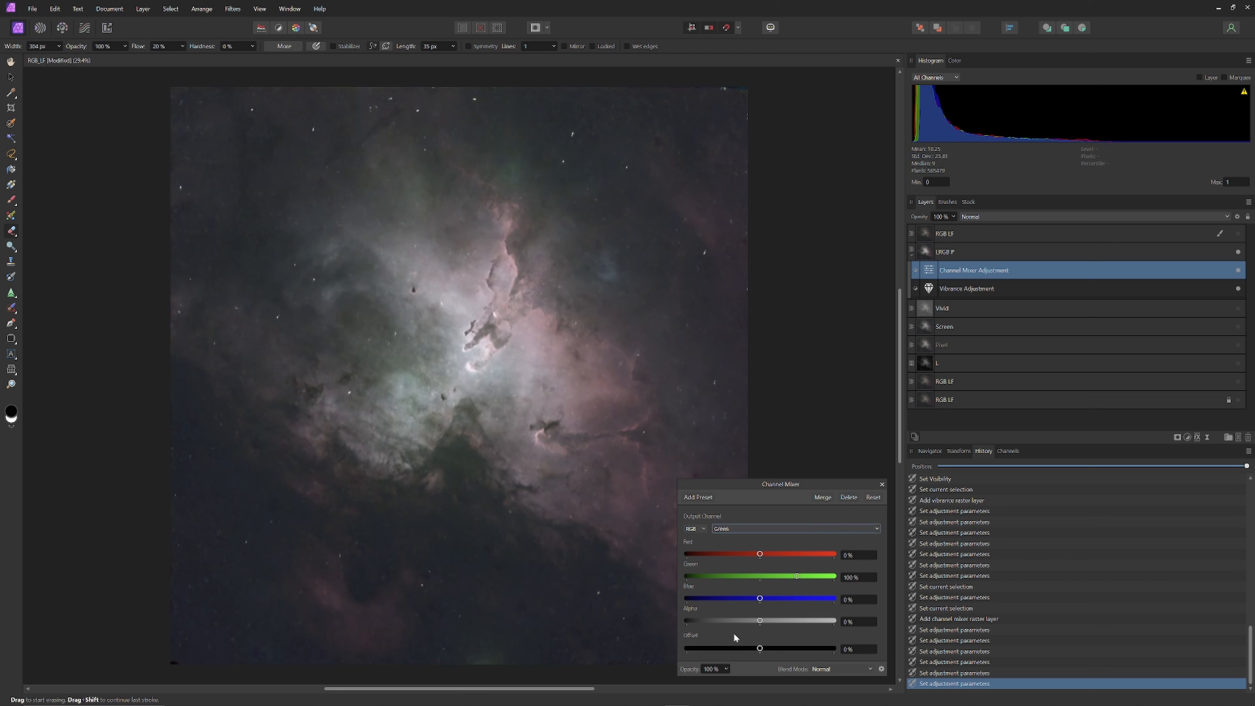
pyautogui.moveTo(759, 554); pyautogui.dragTo(765, 554)
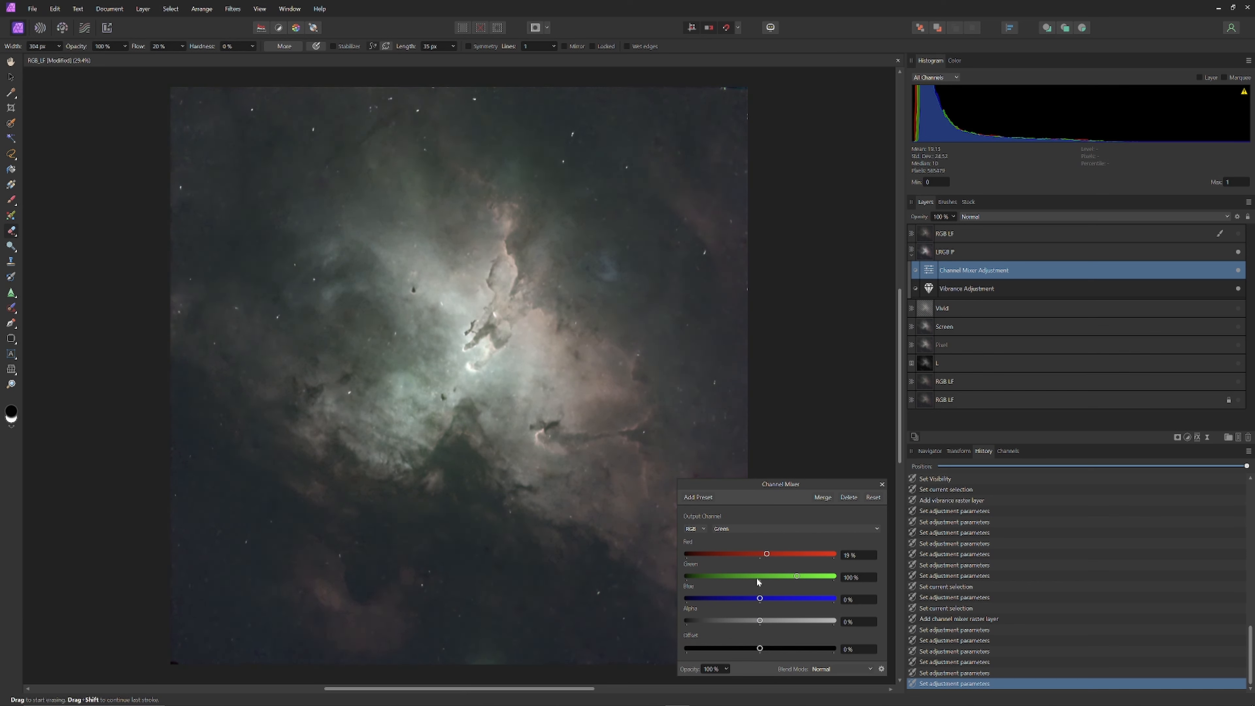
pyautogui.moveTo(797, 578); pyautogui.dragTo(800, 580)
pyautogui.moveTo(761, 599); pyautogui.dragTo(758, 599)
# - In the Red output channel, set red to 122%, green to -21% and blue to -29%
pyautogui.click(830, 529)
pyautogui.click(794, 540)
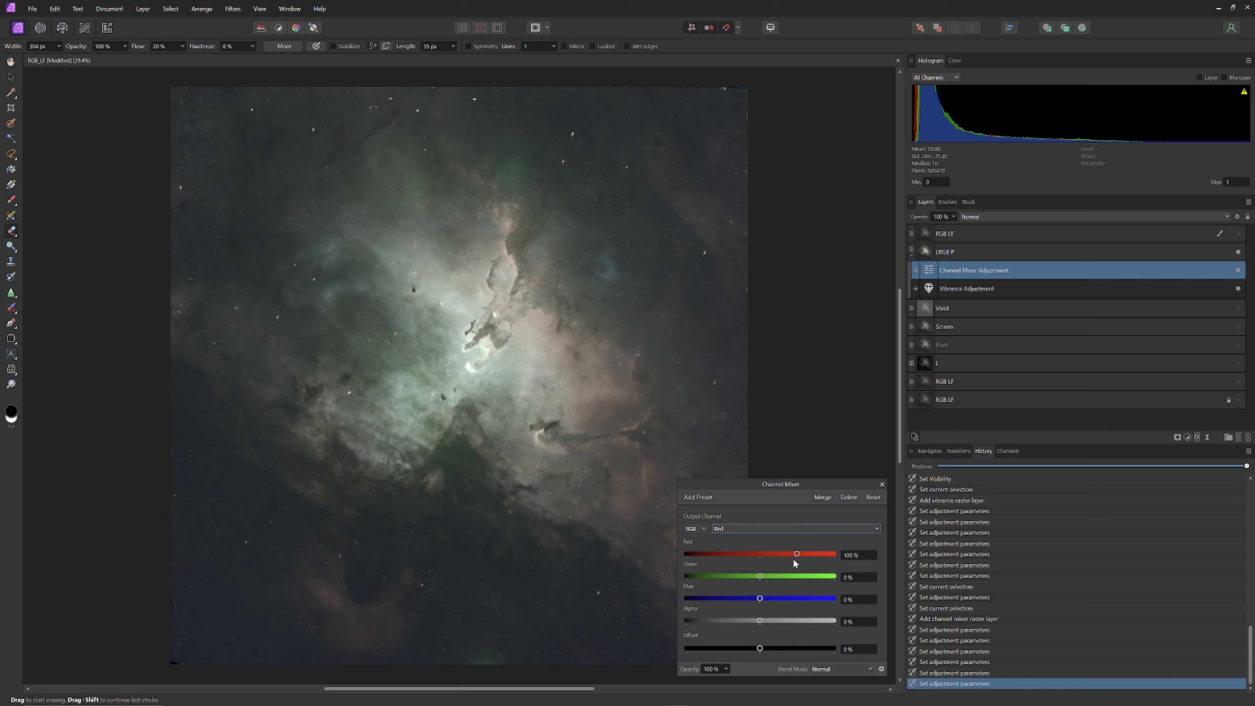
pyautogui.moveTo(797, 554); pyautogui.dragTo(751, 577)
pyautogui.moveTo(760, 598); pyautogui.dragTo(743, 599)
pyautogui.moveTo(751, 577); pyautogui.dragTo(765, 599)
# - Raise red slightly in the Green output channel and lower green slightly in the Blue output channel
pyautogui.click(850, 529)
pyautogui.click(840, 551)
pyautogui.moveTo(760, 554); pyautogui.dragTo(763, 554)
pyautogui.click(761, 529)
pyautogui.click(756, 562)
pyautogui.moveTo(760, 576); pyautogui.dragTo(753, 574)
# - Compare the Red, Green and Blue output channels and raise red slightly in the Green output channel
pyautogui.click(795, 529)
pyautogui.click(790, 539)
pyautogui.click(791, 529)
pyautogui.click(776, 551)
pyautogui.click(776, 529)
pyautogui.click(776, 561)
pyautogui.click(791, 529)
pyautogui.click(791, 539)
pyautogui.click(791, 529)
pyautogui.click(776, 550)
pyautogui.moveTo(755, 554); pyautogui.dragTo(762, 554)
# - Fine-tune blue in the Channel Mixer, recheck the output channels, and close the adjustment
pyautogui.click(776, 529)
pyautogui.click(776, 562)
pyautogui.moveTo(796, 598); pyautogui.dragTo(750, 600)
pyautogui.click(781, 529)
pyautogui.click(776, 551)
pyautogui.click(781, 529)
pyautogui.click(776, 562)
pyautogui.click(781, 529)
pyautogui.click(776, 562)
pyautogui.click(866, 529)
pyautogui.click(790, 539)
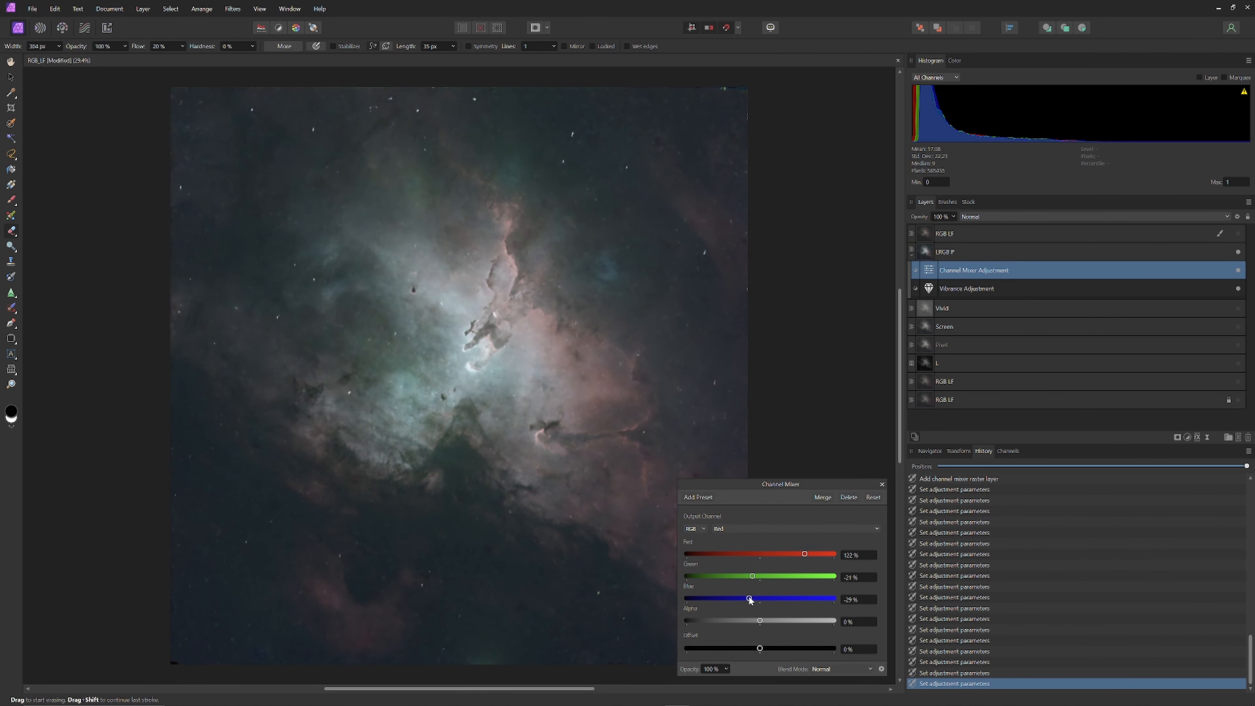
pyautogui.click(882, 484)
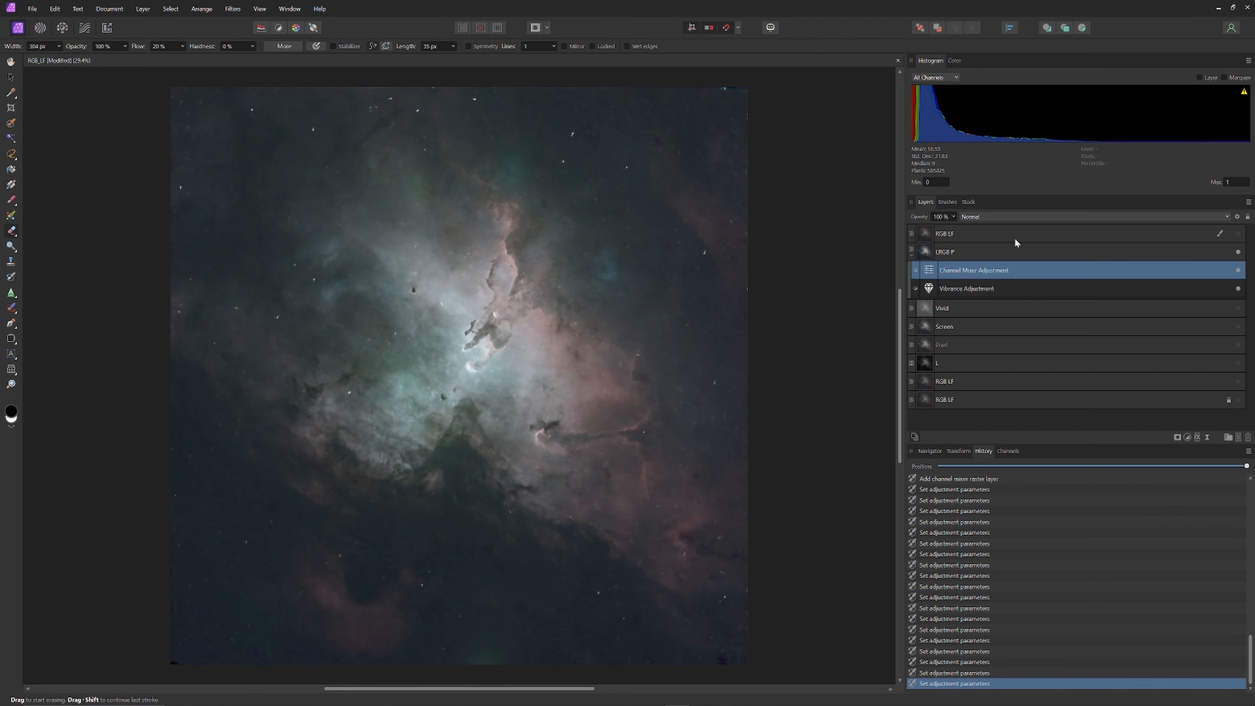
# - Select the LRGB P layer and toggle the top RGB LF layer's visibility, leaving it shown
pyautogui.click(993, 251)
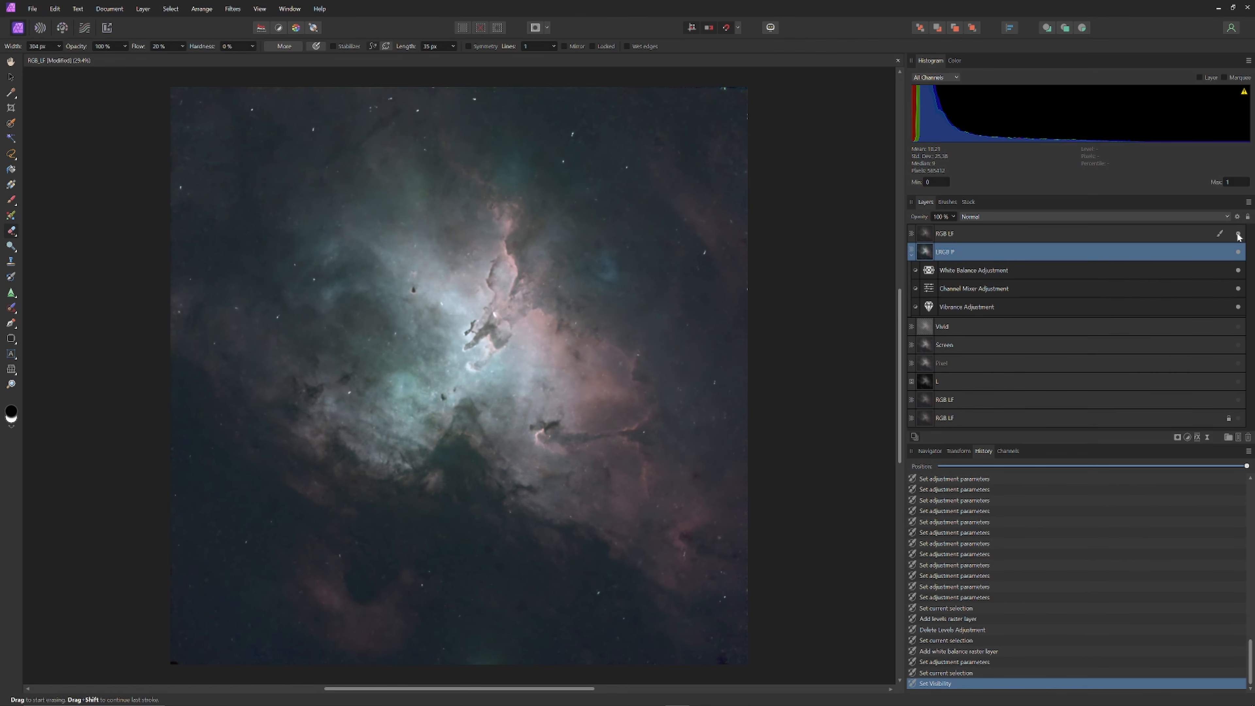
pyautogui.click(1238, 233)
pyautogui.click(1238, 234)
# - Try -44% in the White Balance adjustment, settle on a slightly cool white balance, and close it
pyautogui.doubleClick(922, 277)
pyautogui.moveTo(757, 613); pyautogui.dragTo(730, 614)
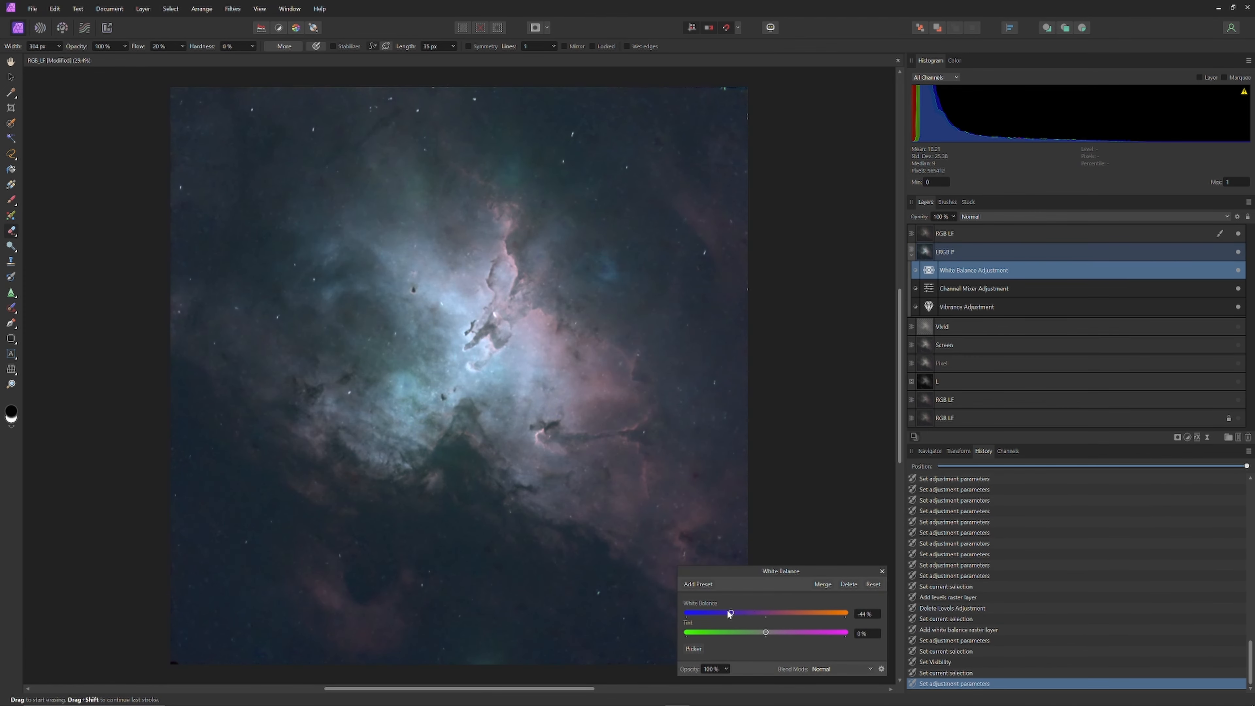
pyautogui.moveTo(750, 612)
pyautogui.mouseDown()
pyautogui.moveTo(796, 613)
pyautogui.moveTo(737, 616)
pyautogui.moveTo(754, 613)
pyautogui.mouseUp()
pyautogui.click(882, 571)
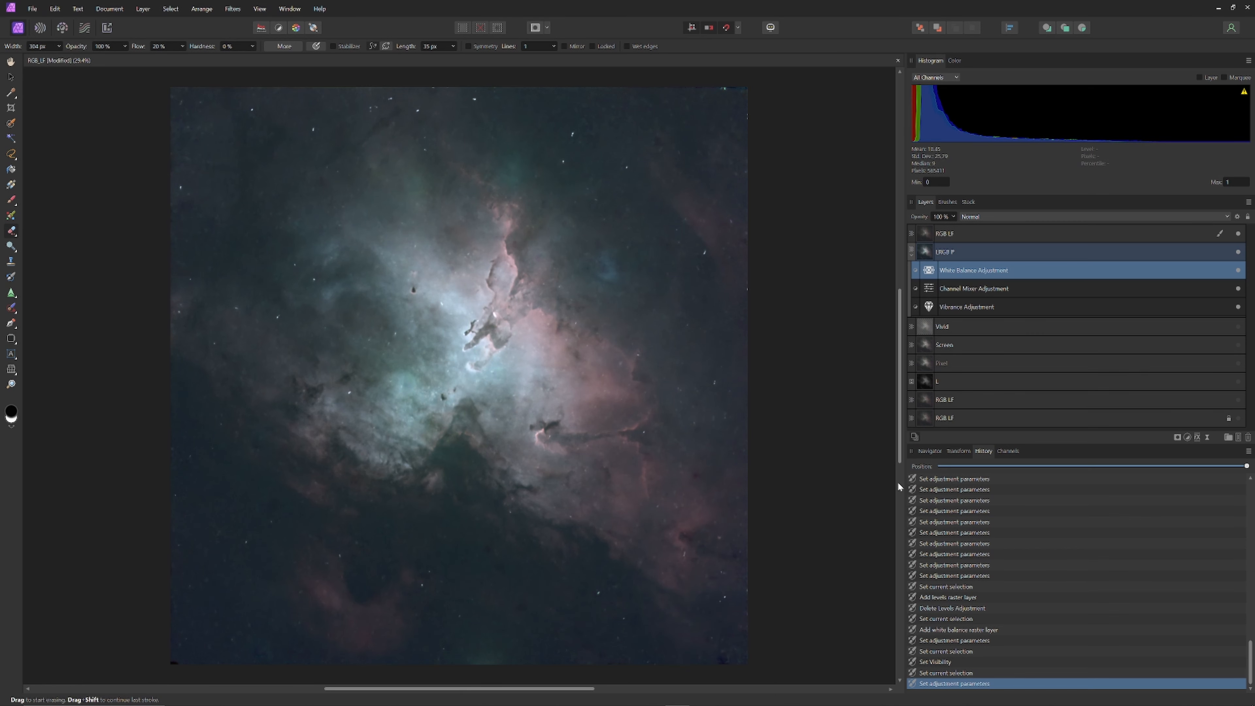
# - Add a Curves adjustment to the LRGB P layer and lower the Blue curve with the picker on the dark background
pyautogui.click(980, 254)
pyautogui.click(1186, 436)
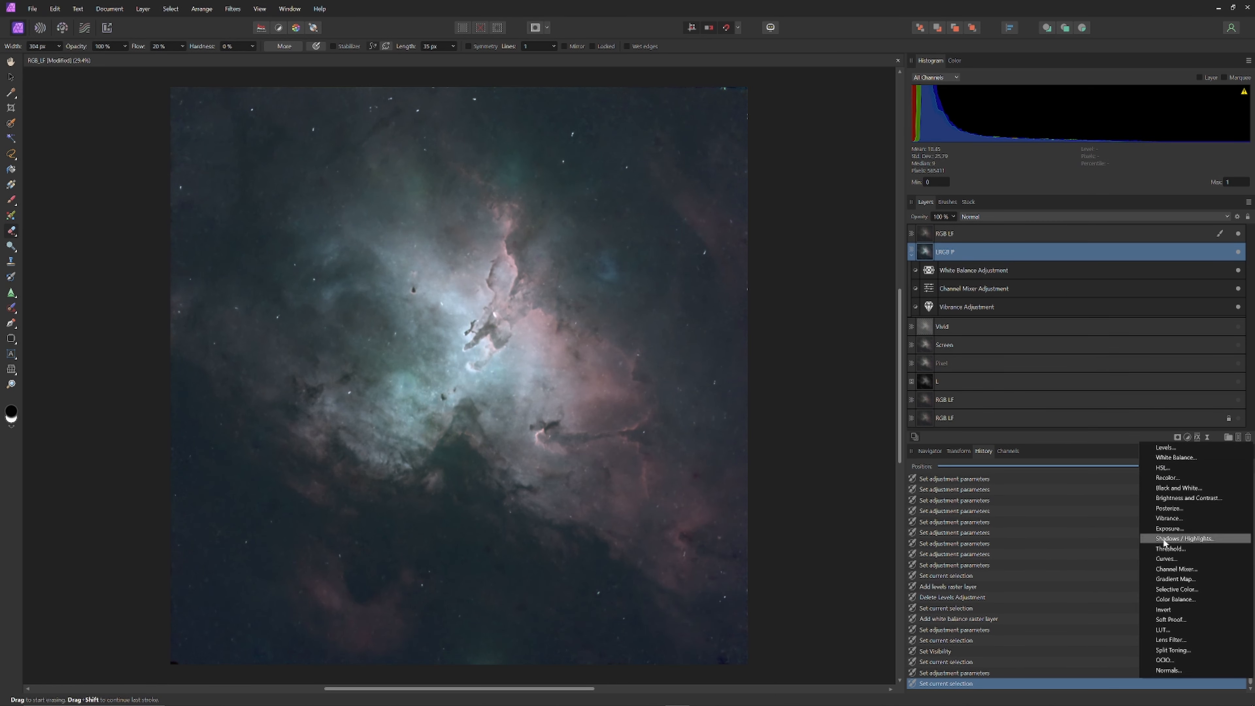
pyautogui.click(1156, 559)
pyautogui.click(767, 633)
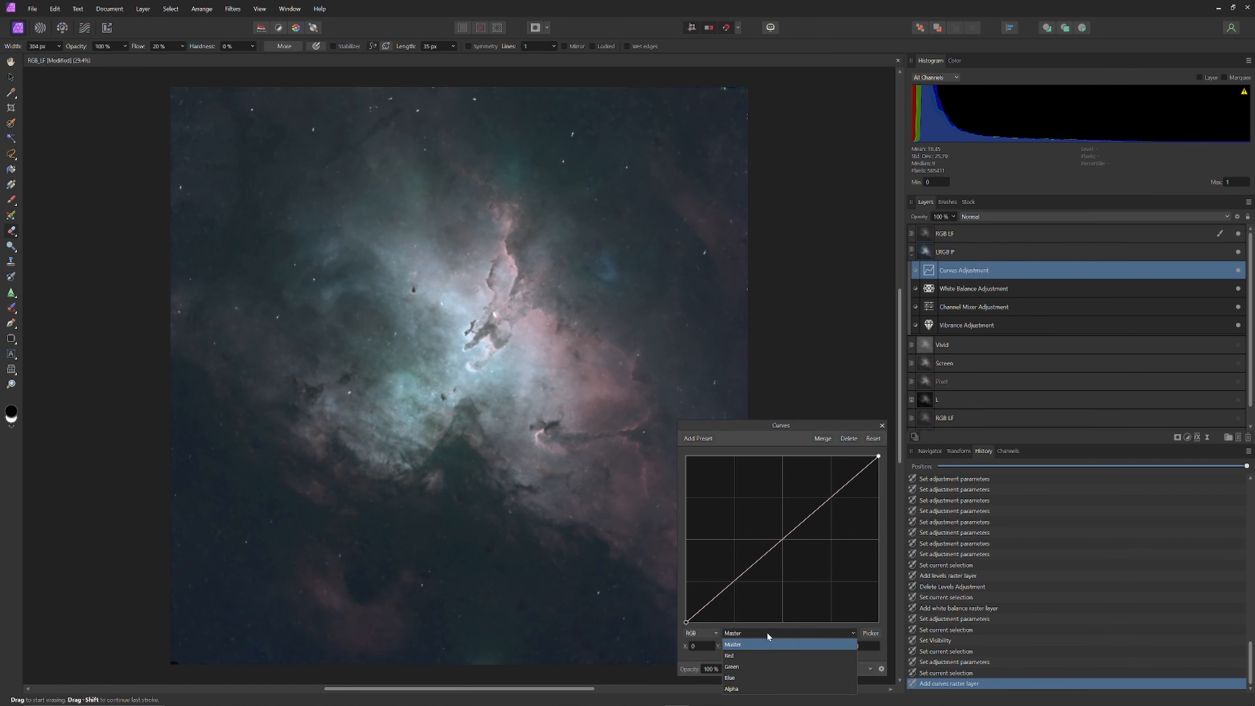
pyautogui.click(772, 649)
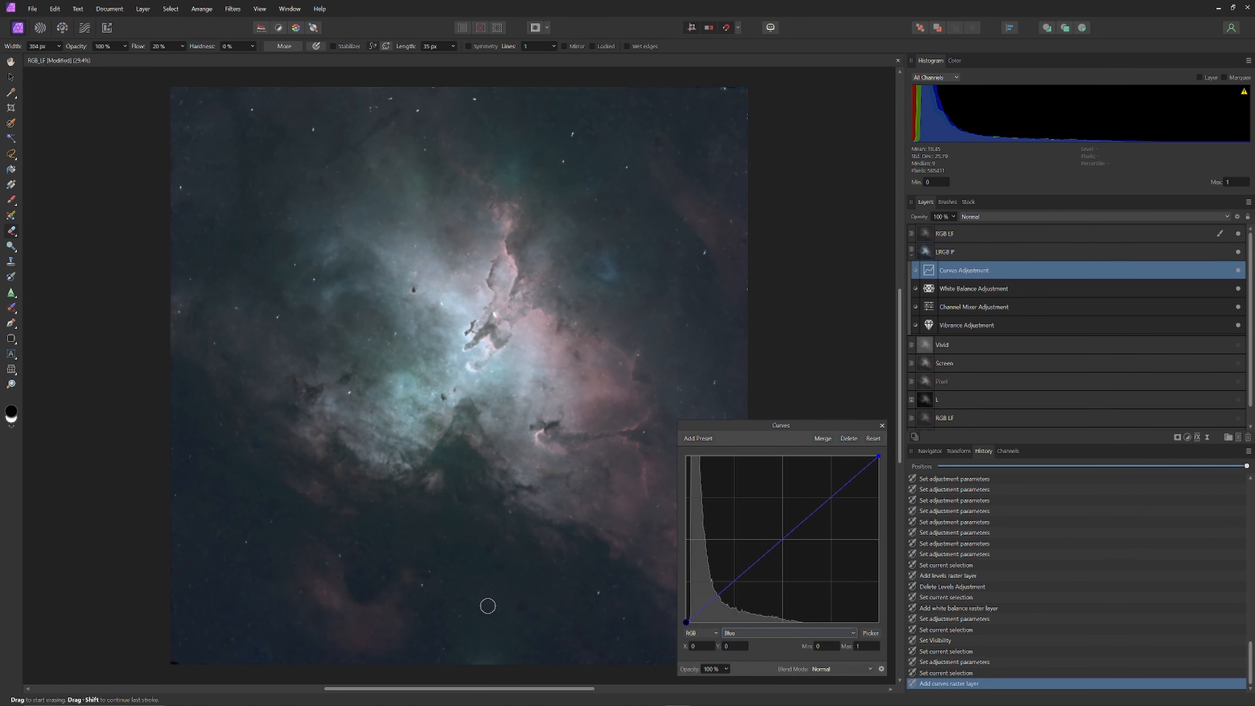
pyautogui.click(871, 633)
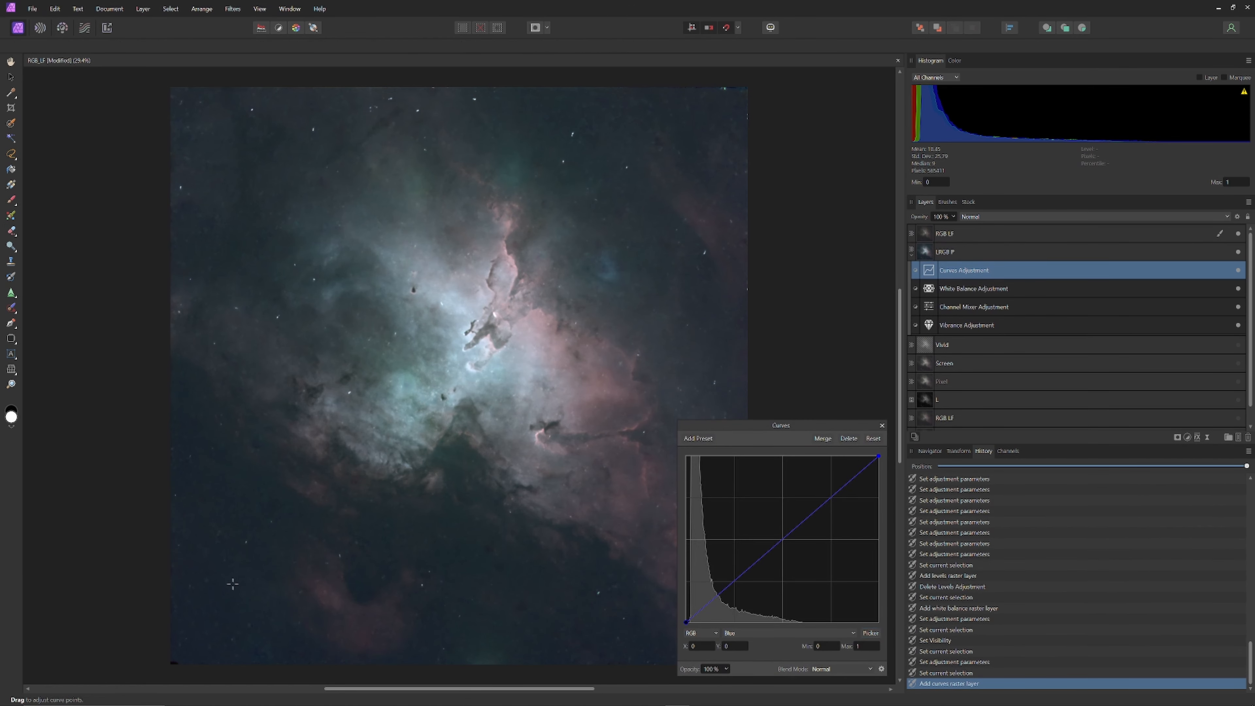
pyautogui.click(233, 586)
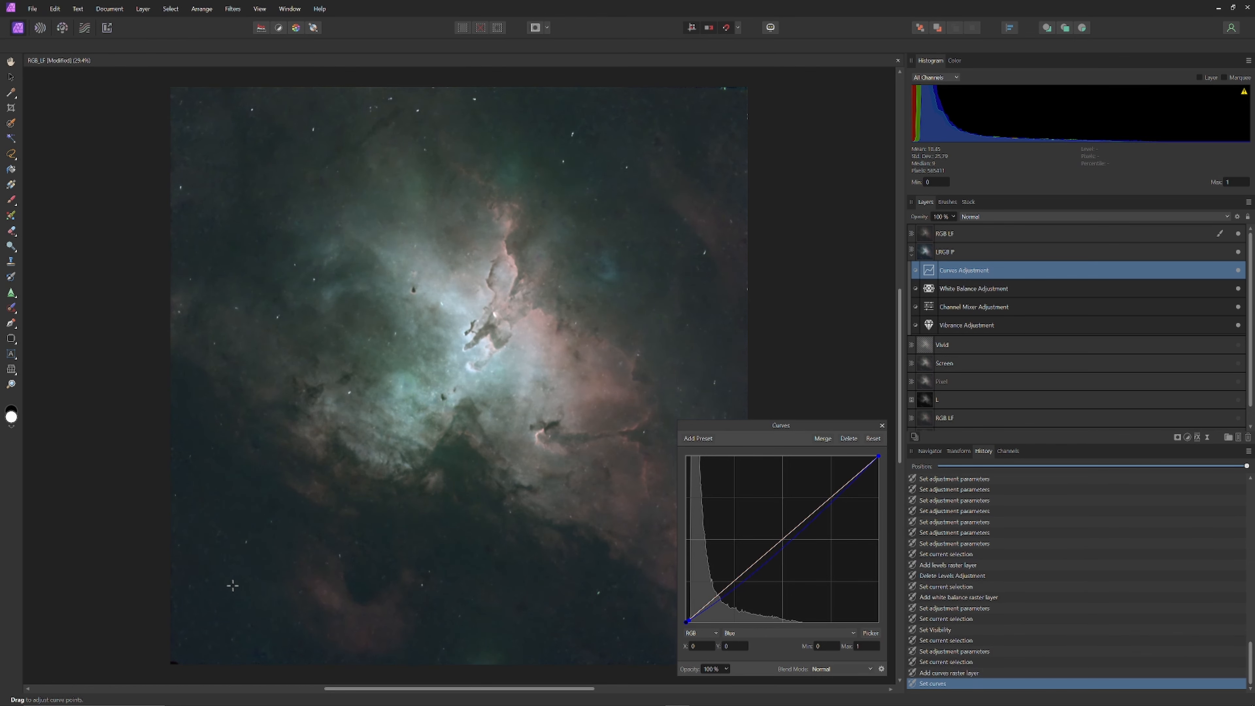
# - Lower the Green curve slightly by sampling the dark background with the picker
pyautogui.click(748, 633)
pyautogui.click(742, 653)
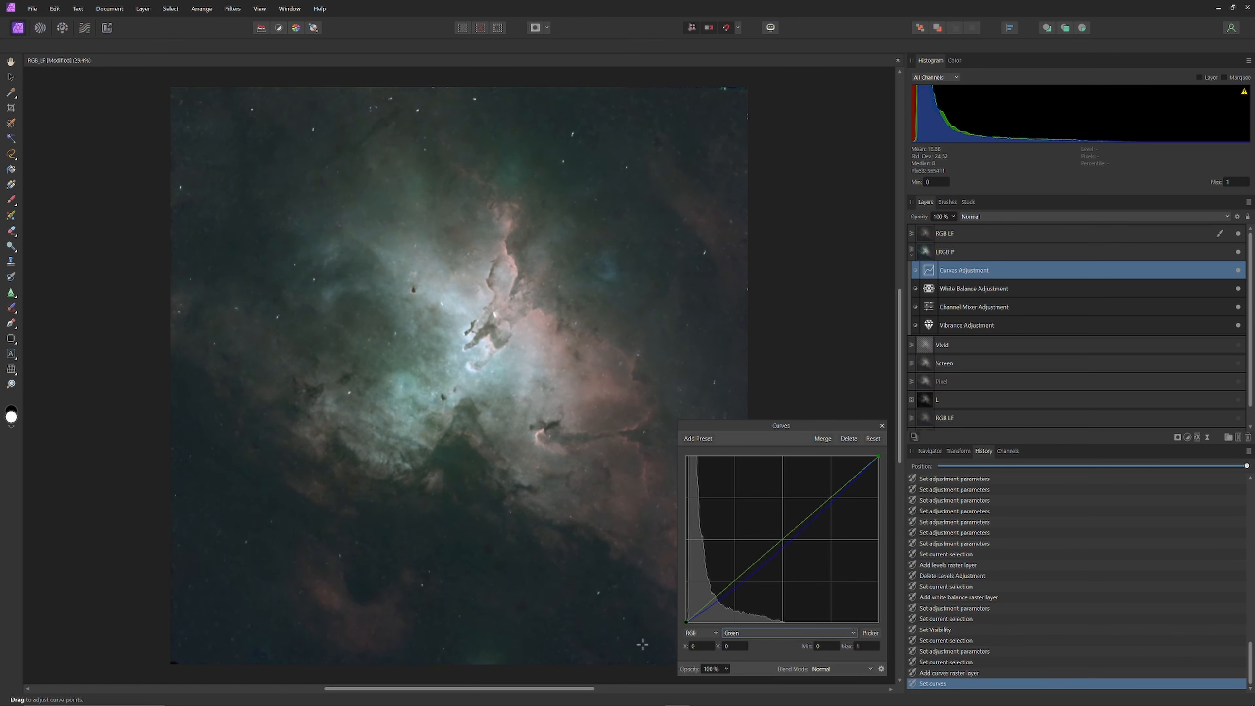
pyautogui.click(243, 563)
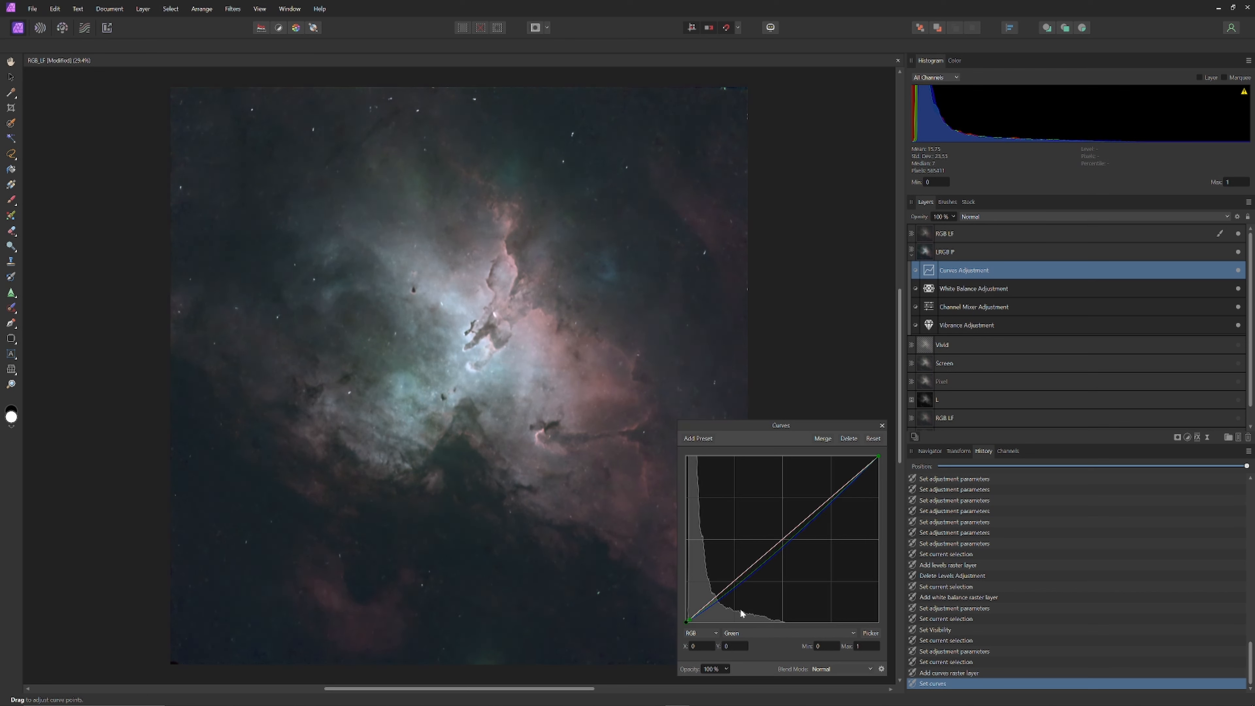
# - Raise the Red curve in the darker tones to strengthen the nebula's reds, and close the Curves adjustment
pyautogui.click(792, 632)
pyautogui.click(767, 653)
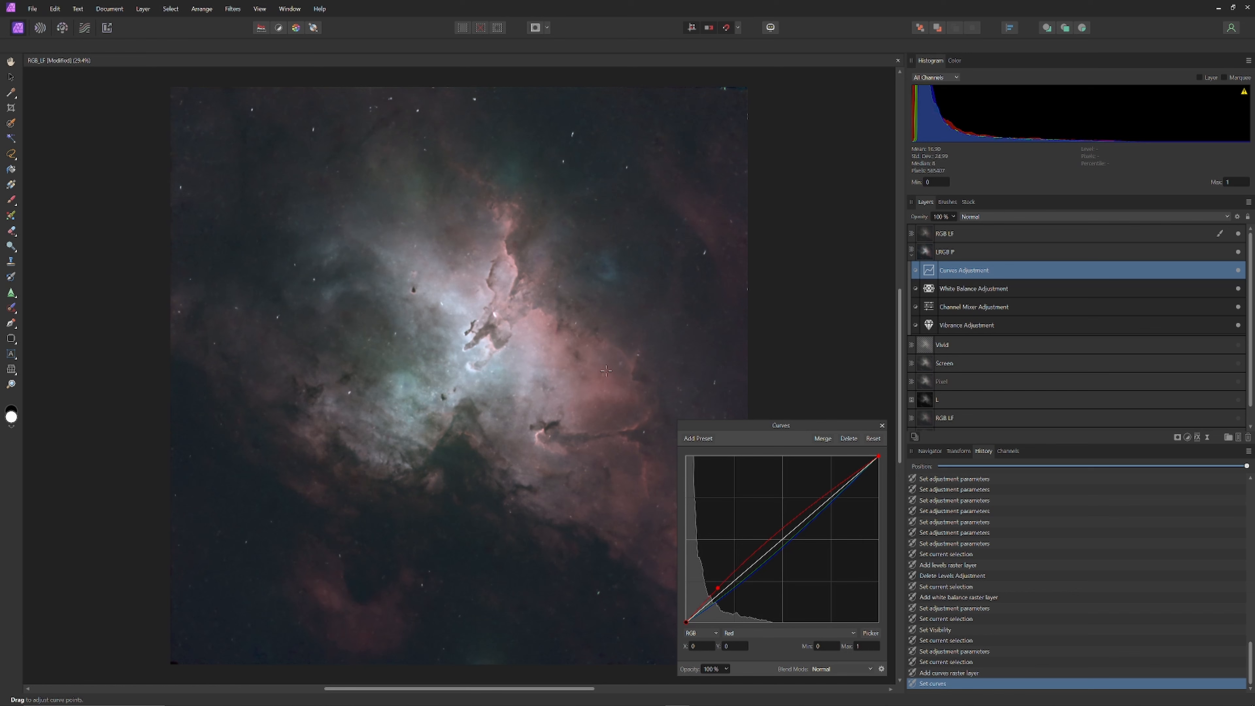
pyautogui.click(883, 425)
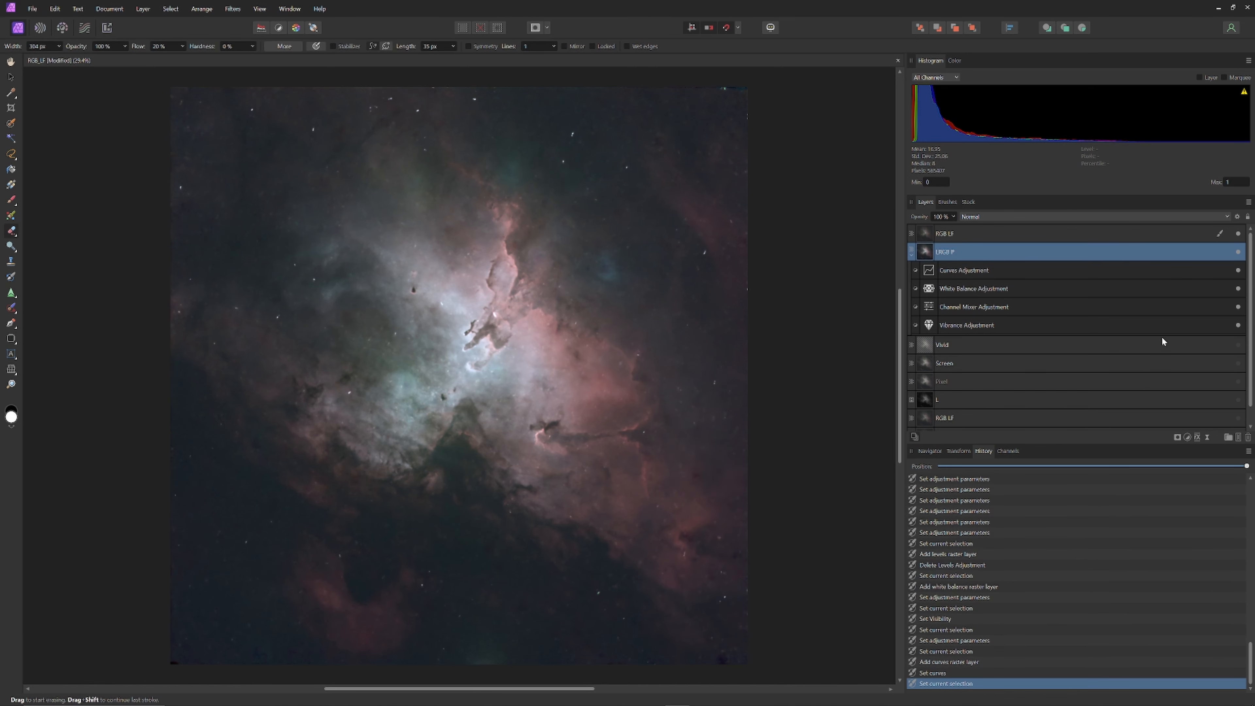
# - Add a second Curves adjustment to the LRGB P layer, using the LAB color space and the Lightness channel
pyautogui.click(1188, 438)
pyautogui.click(1166, 559)
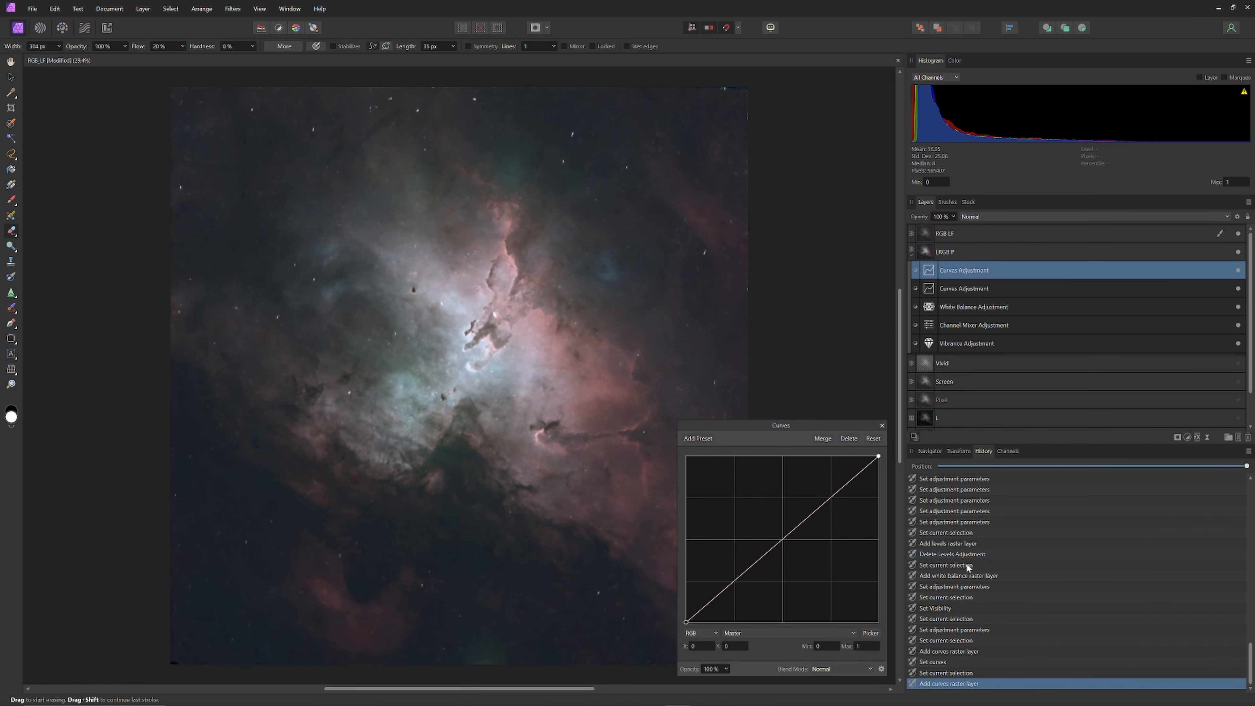
pyautogui.click(698, 634)
pyautogui.click(692, 678)
pyautogui.click(757, 634)
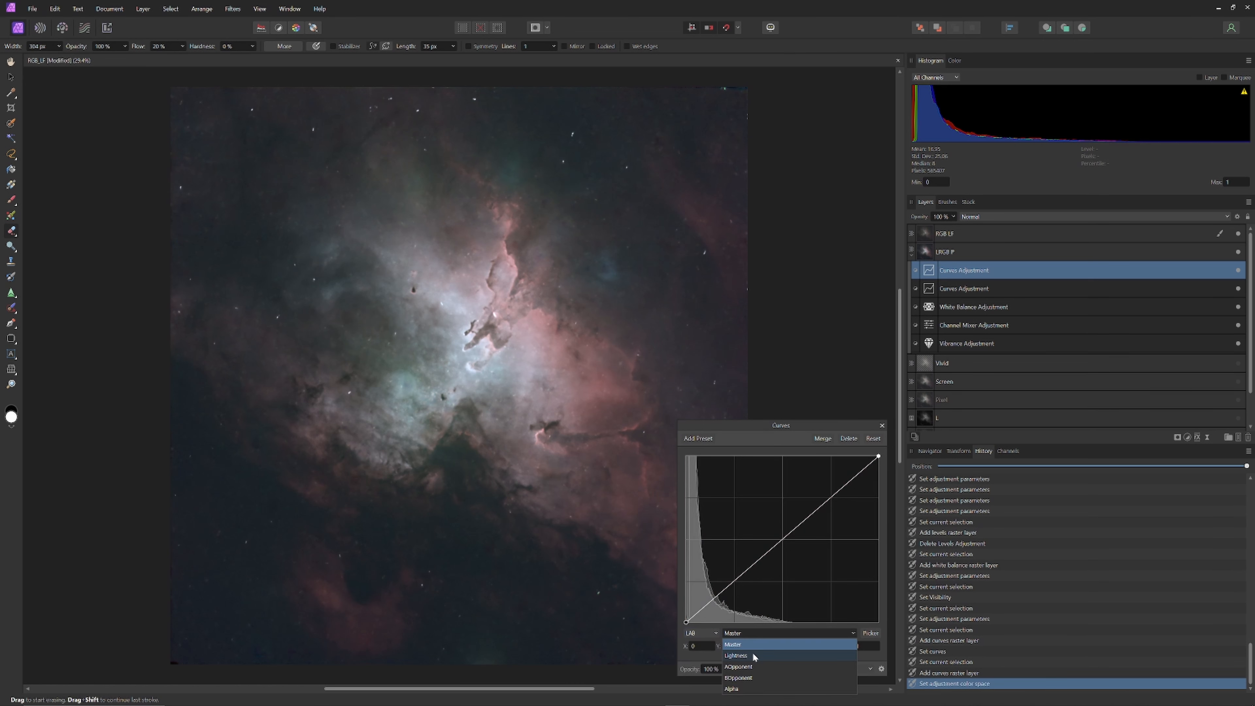
pyautogui.click(754, 655)
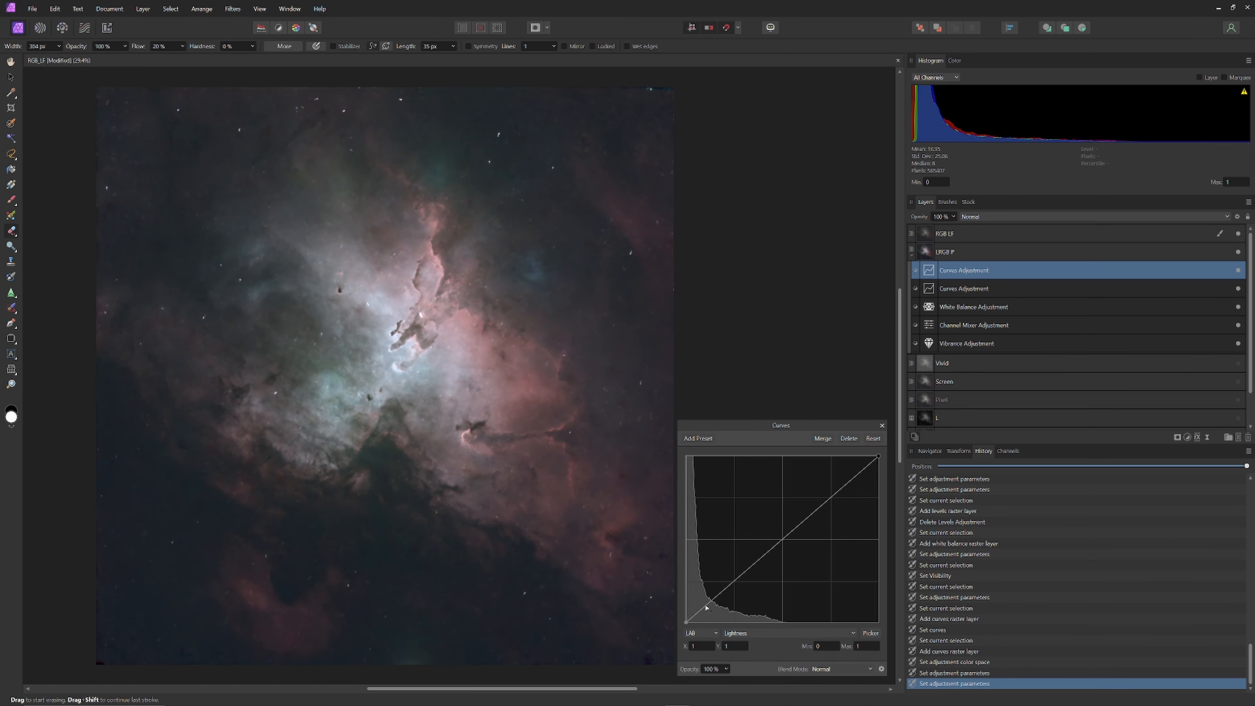
# - Shape the Lightness curve with slightly lowered shadows, lifted midtones and fine-tuned highlights, and close the adjustment
pyautogui.click(706, 606)
pyautogui.moveTo(706, 606); pyautogui.dragTo(709, 605)
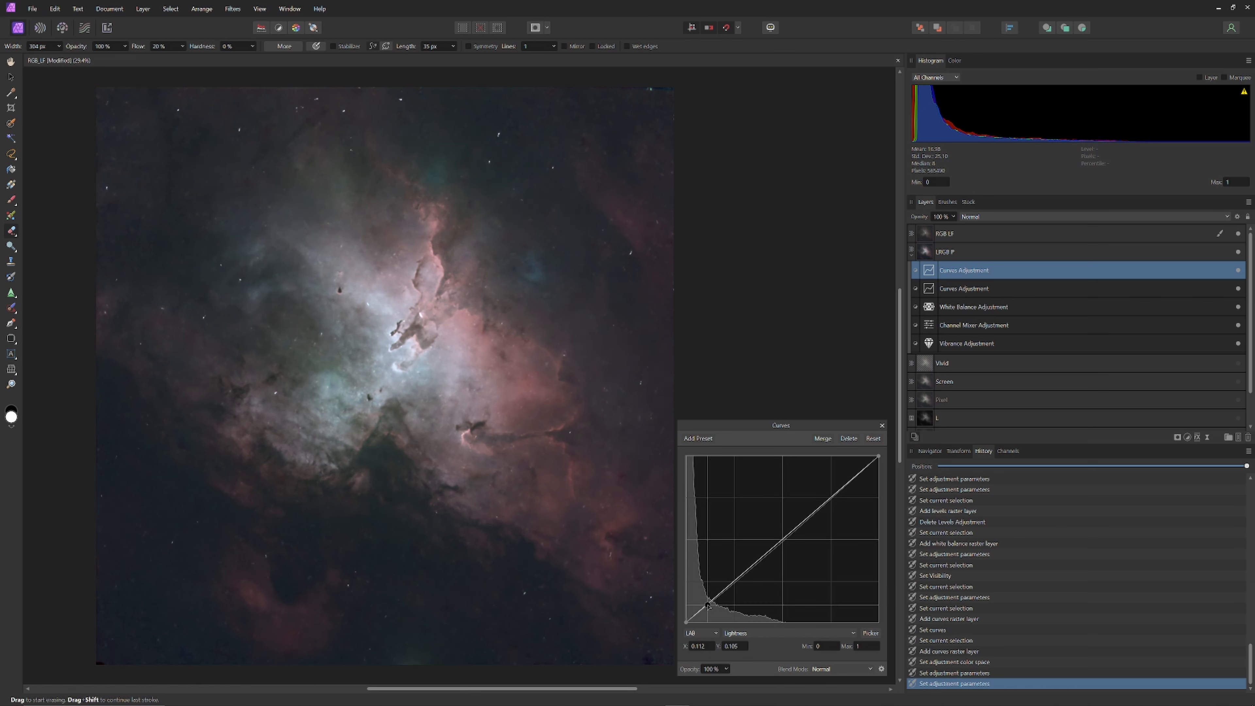
pyautogui.click(761, 561)
pyautogui.moveTo(762, 560); pyautogui.dragTo(813, 512)
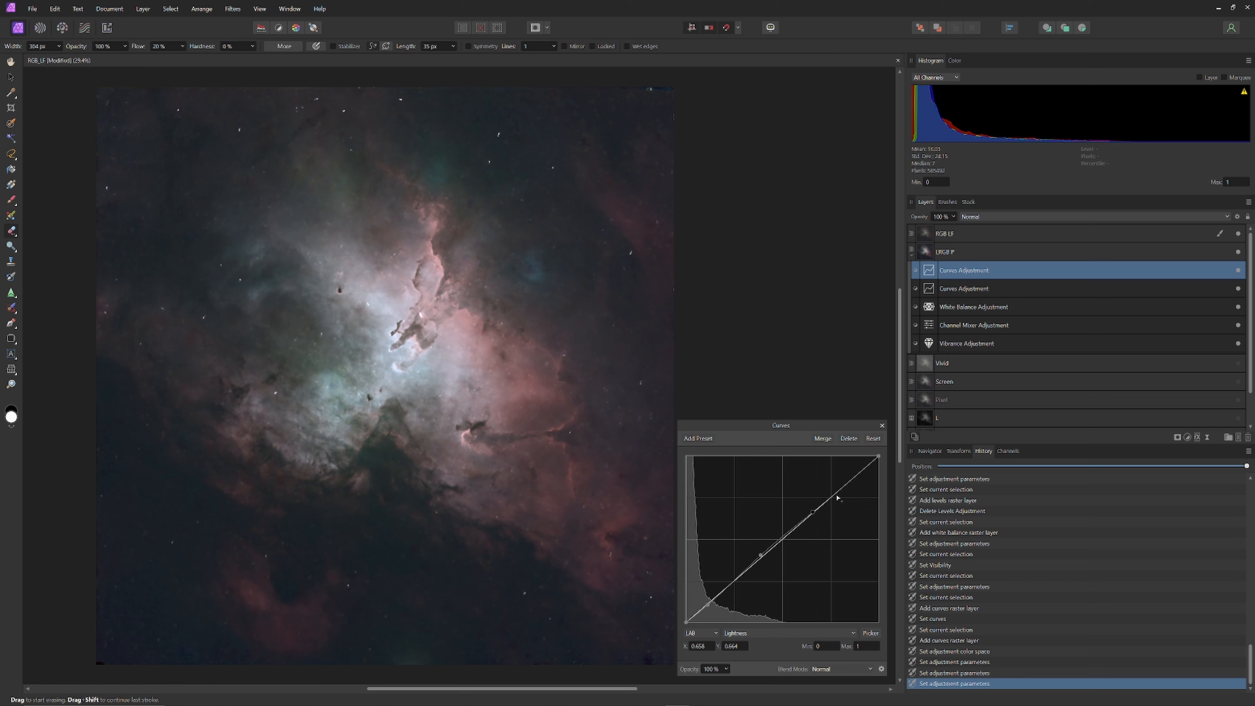
pyautogui.moveTo(837, 494); pyautogui.dragTo(836, 494)
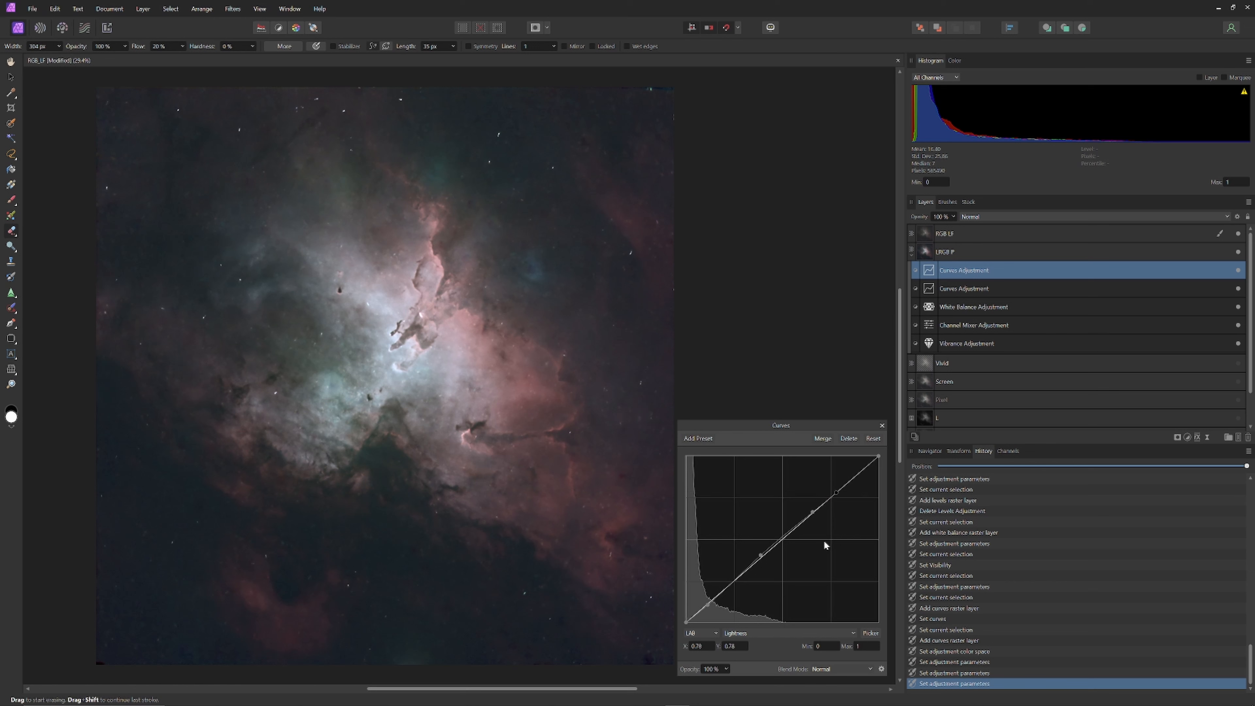
pyautogui.click(881, 426)
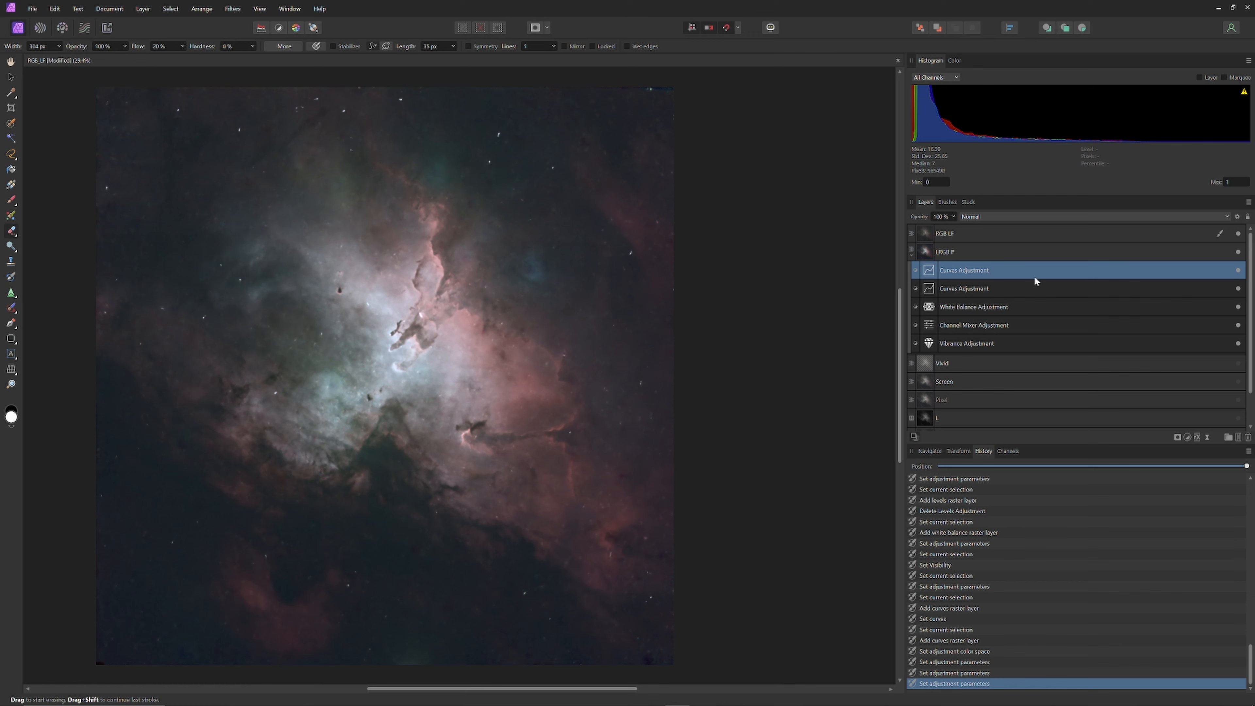
# - Select the top RGB LF and LRGB P layers and merge the visible layers into a new pixel layer
pyautogui.click(1010, 232)
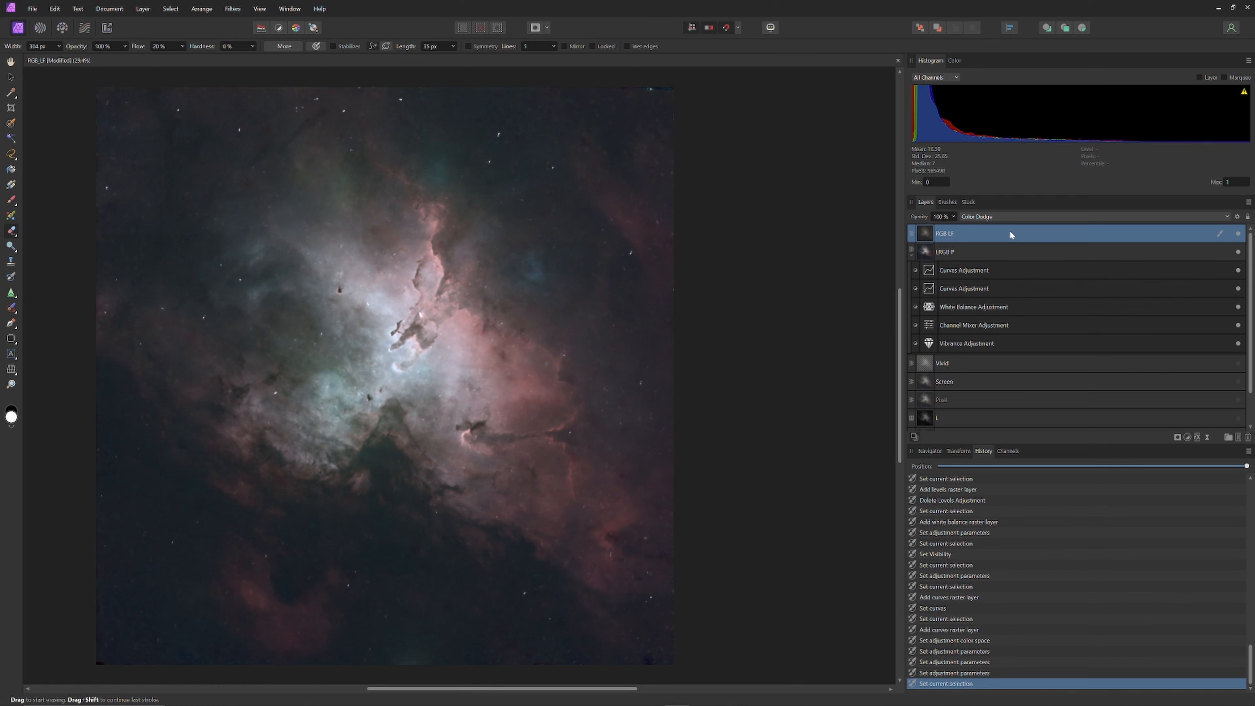
pyautogui.keyDown('shift'); pyautogui.click(1009, 343); pyautogui.keyUp('shift')
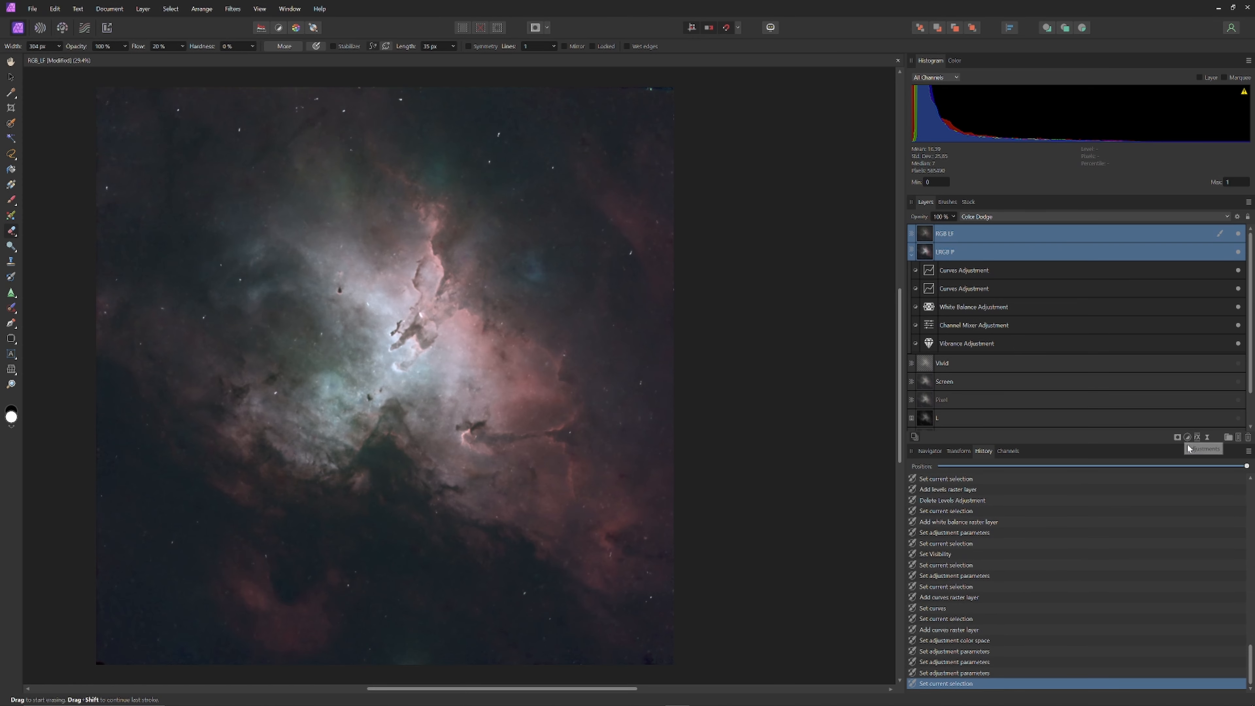
pyautogui.rightClick(1008, 227)
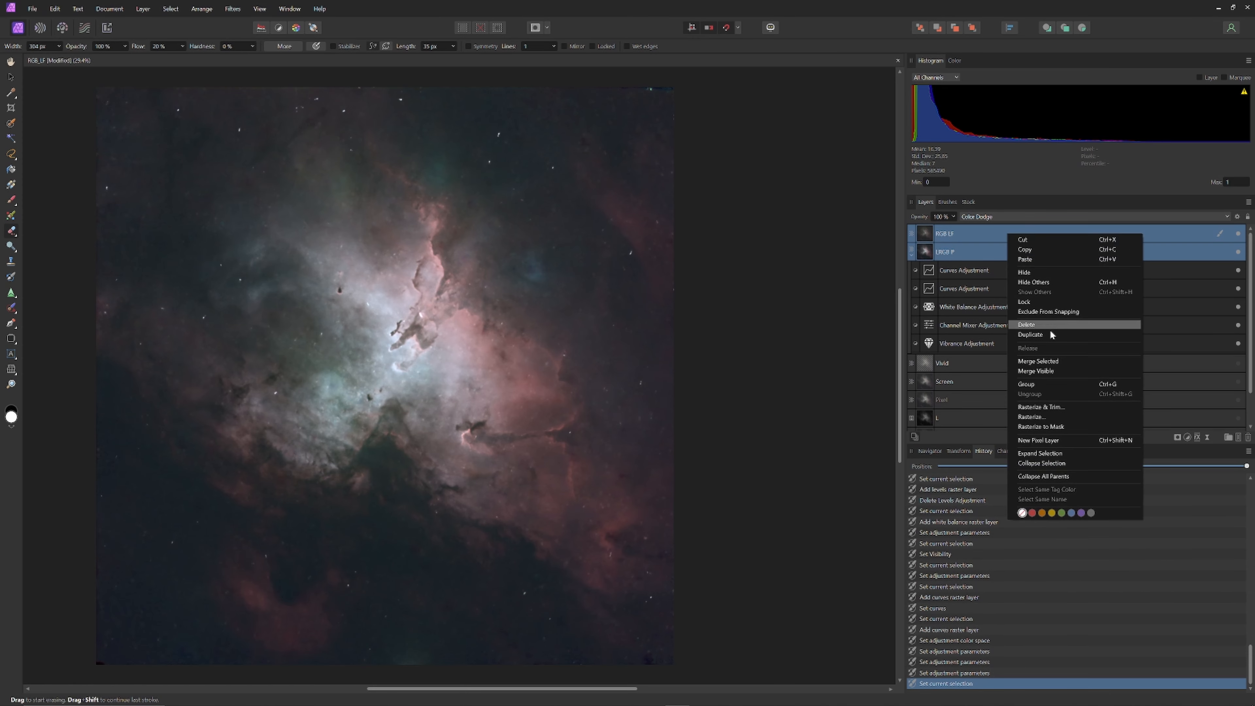
pyautogui.click(1050, 370)
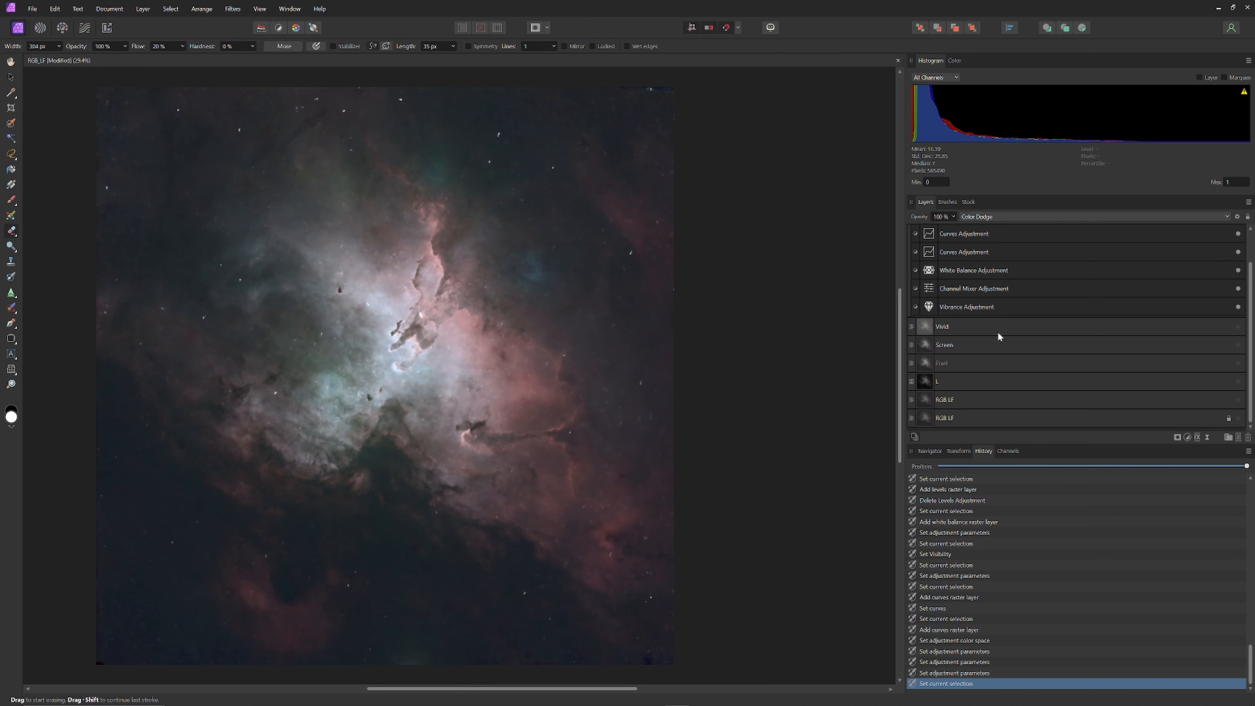
# - Hide the RGB LF layer, the LRGB P layer and its five adjustments beneath the merged pixel layer
pyautogui.click(1238, 252)
pyautogui.click(1238, 270)
pyautogui.click(1238, 289)
pyautogui.click(1238, 307)
pyautogui.click(1238, 325)
pyautogui.click(1238, 343)
pyautogui.click(1238, 362)
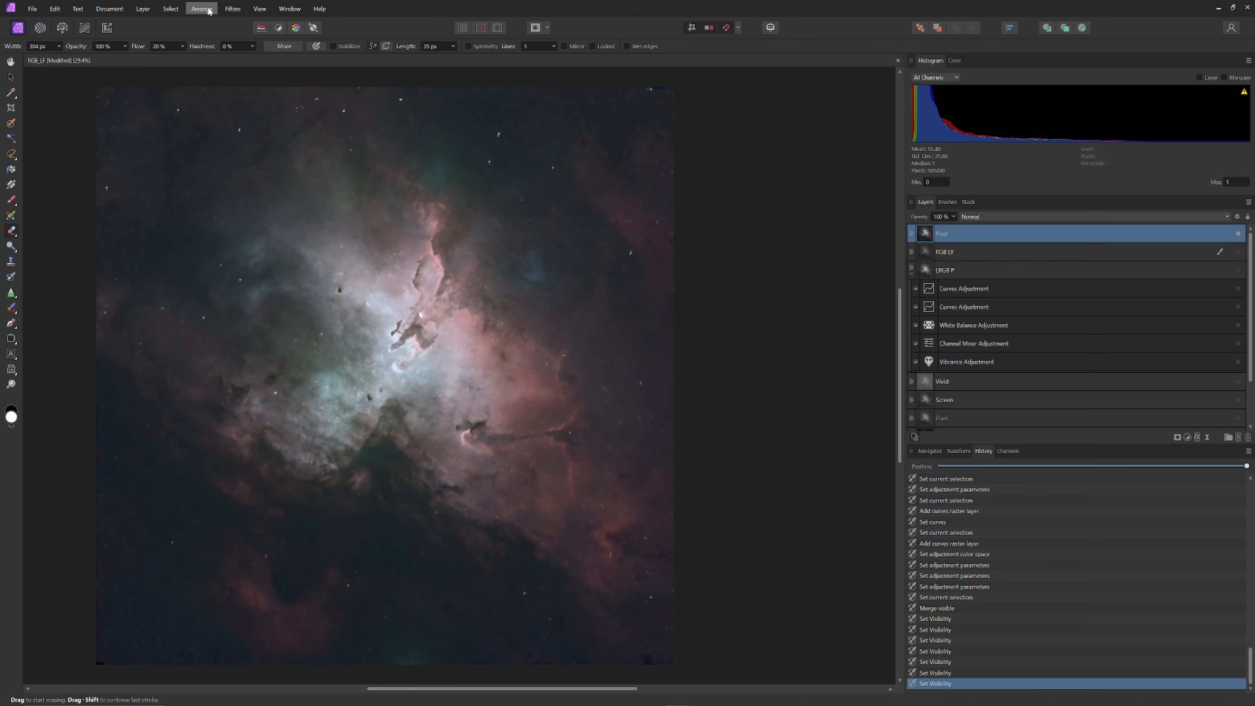
# - Apply Frequency Separation to the merged pixel layer using the Gaussian method and a 100 px radius, and preview the separated layers individually
pyautogui.click(232, 8)
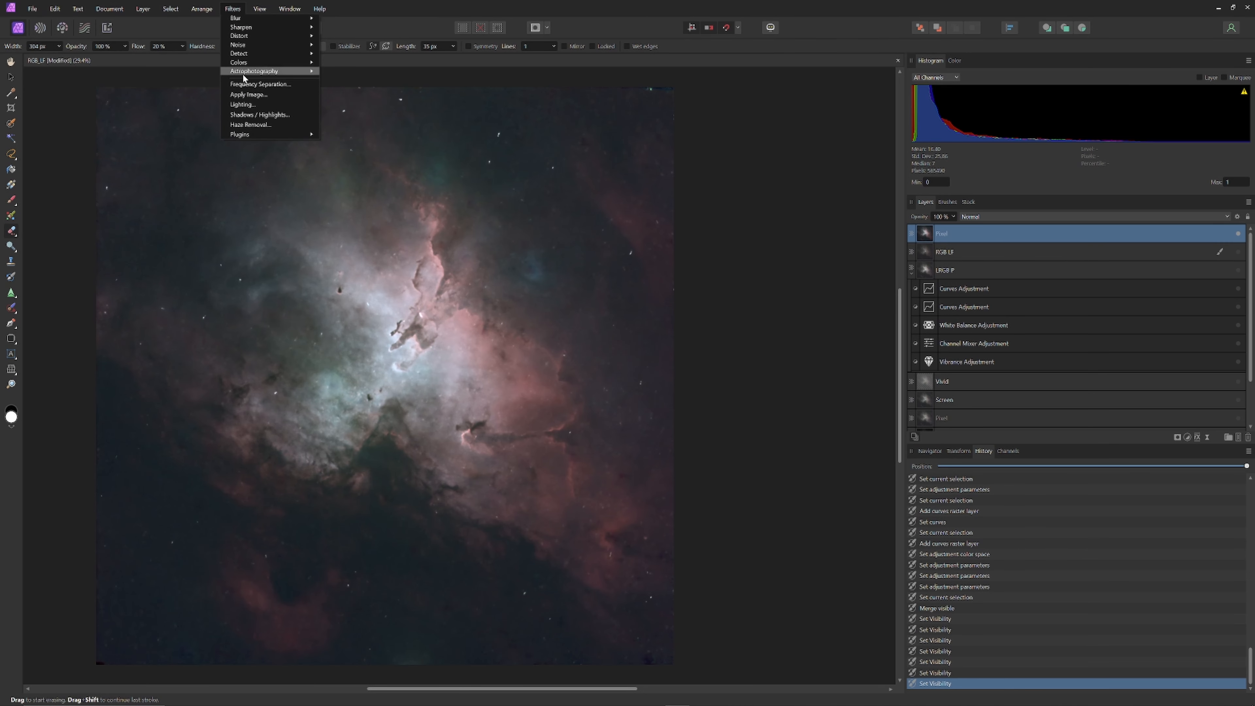
pyautogui.click(254, 86)
pyautogui.moveTo(459, 422); pyautogui.dragTo(639, 433)
pyautogui.moveTo(759, 631); pyautogui.dragTo(1047, 637)
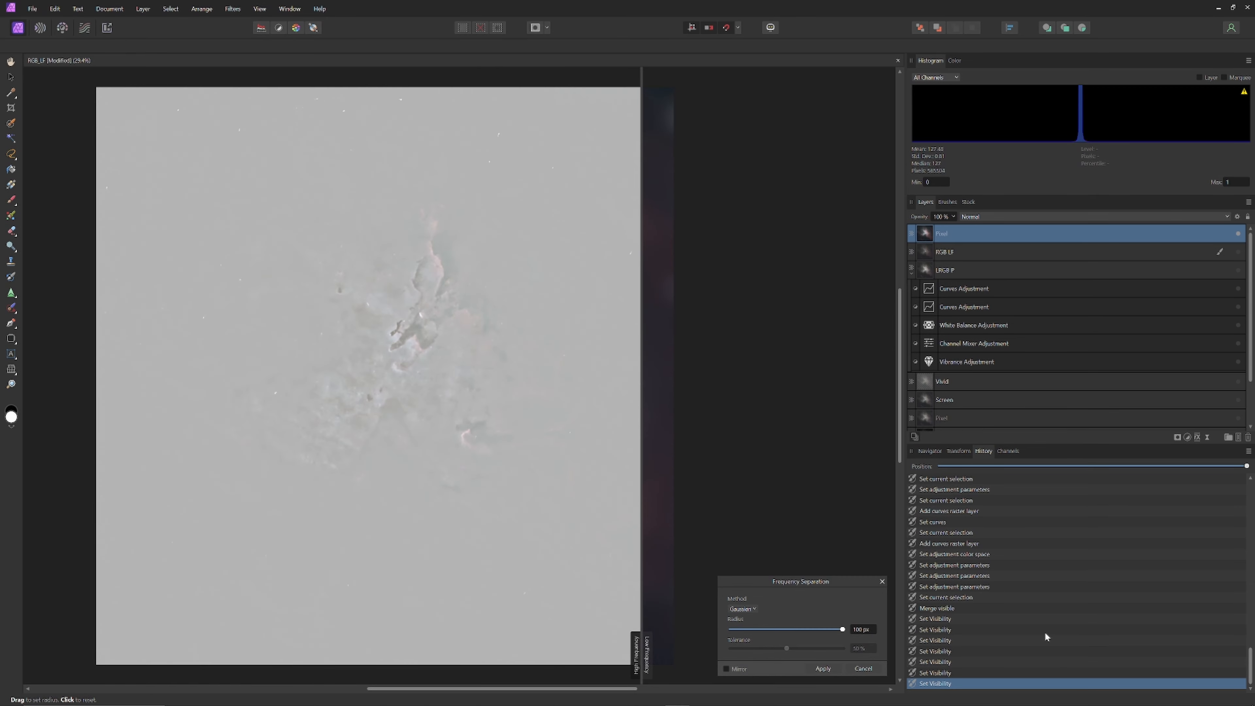
pyautogui.click(823, 669)
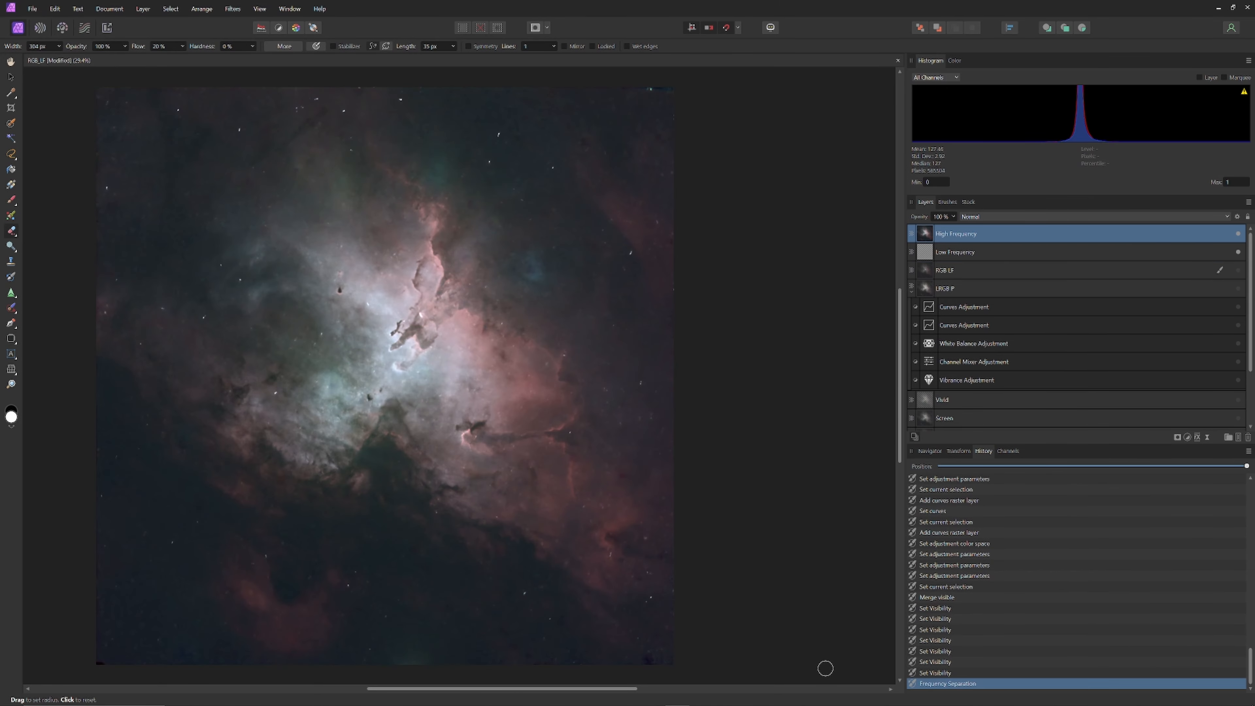
pyautogui.click(1239, 234)
pyautogui.click(1238, 234)
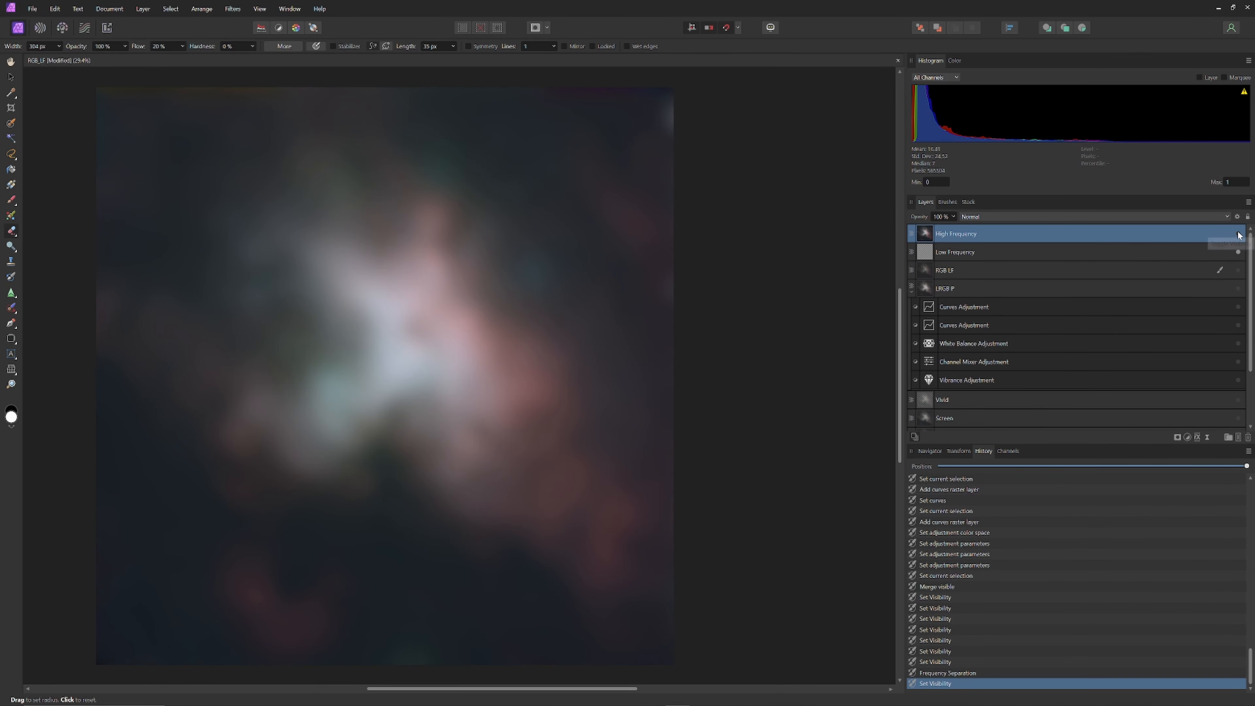
pyautogui.click(1238, 252)
pyautogui.click(1239, 253)
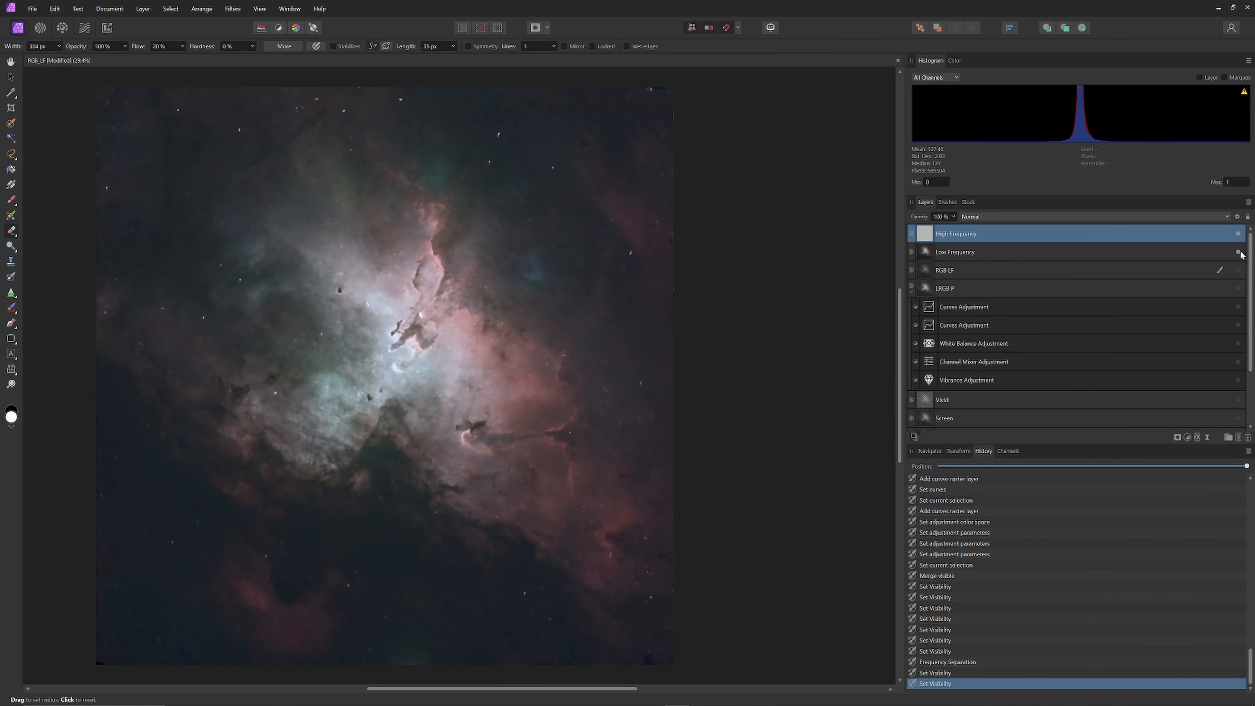
# - Add a live Unsharp Mask filter to the High Frequency layer with a very small radius and a slightly raised factor
pyautogui.click(1207, 437)
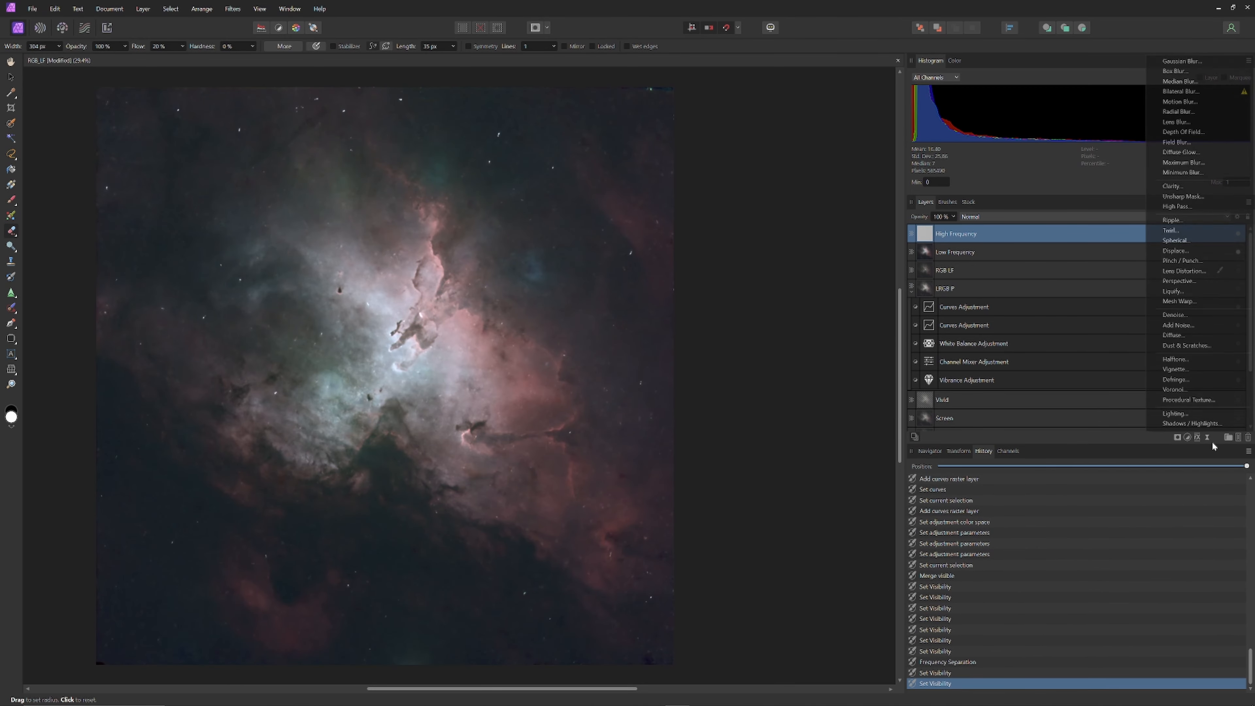
pyautogui.click(1179, 196)
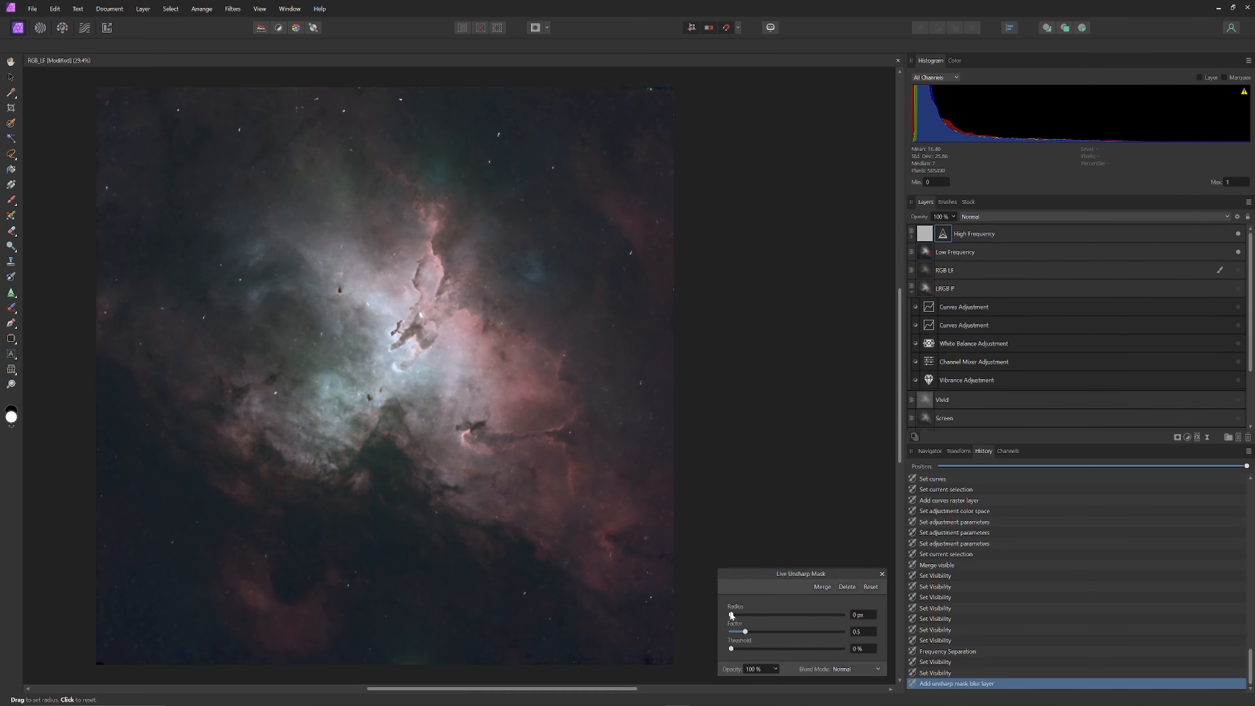
pyautogui.moveTo(732, 614); pyautogui.dragTo(736, 616)
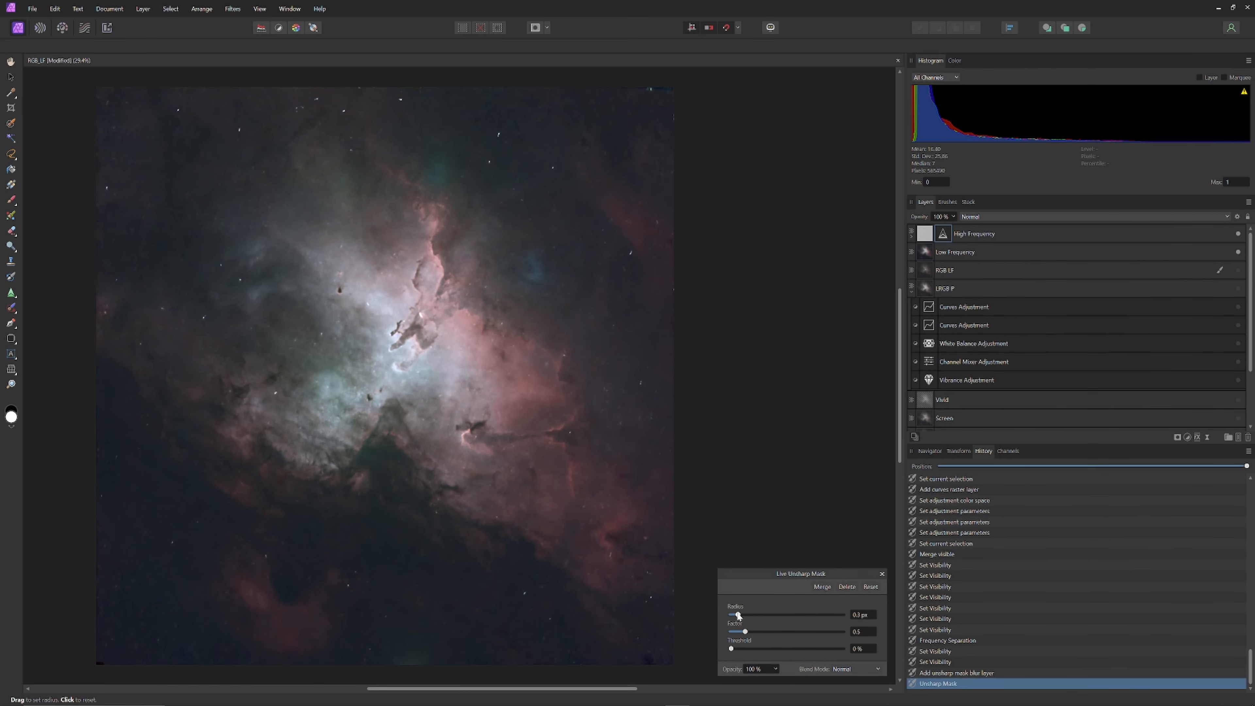
pyautogui.moveTo(741, 616); pyautogui.dragTo(750, 635)
pyautogui.click(882, 574)
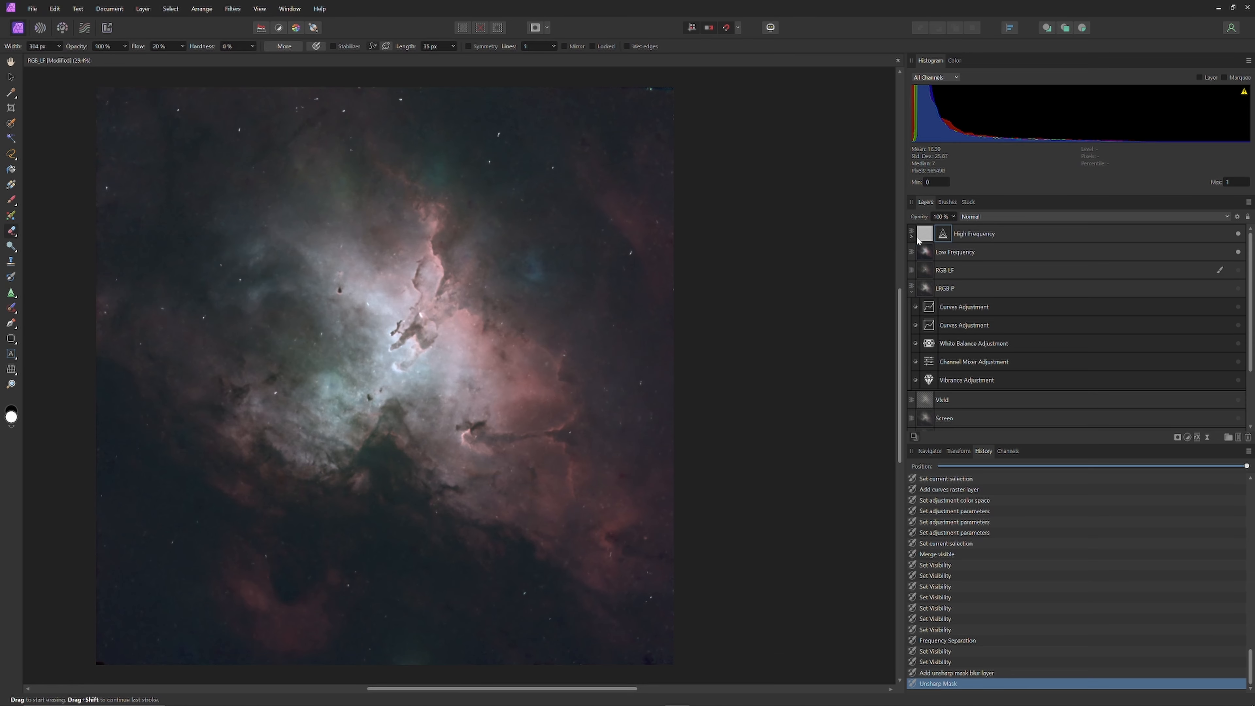
# - Add a live Clarity filter to the High Frequency layer at 11% strength, compare the image with and without it, and close its settings
pyautogui.click(913, 237)
pyautogui.click(1048, 234)
pyautogui.click(1204, 438)
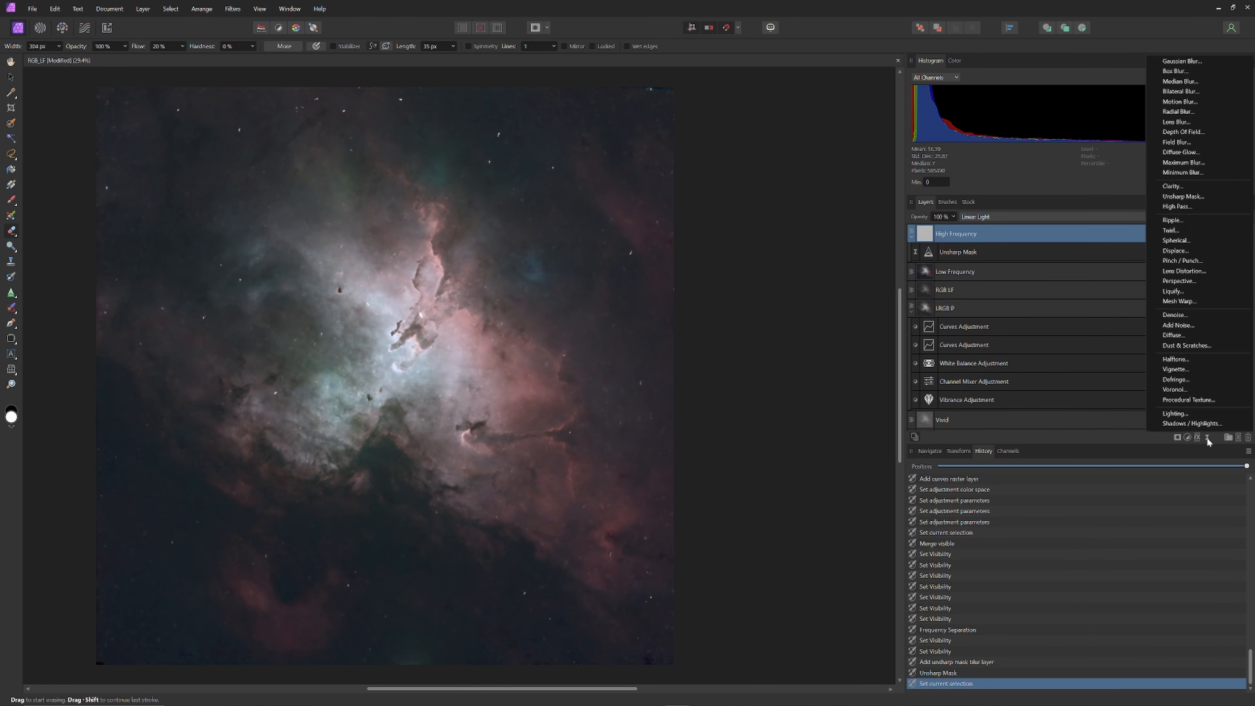
pyautogui.click(1175, 186)
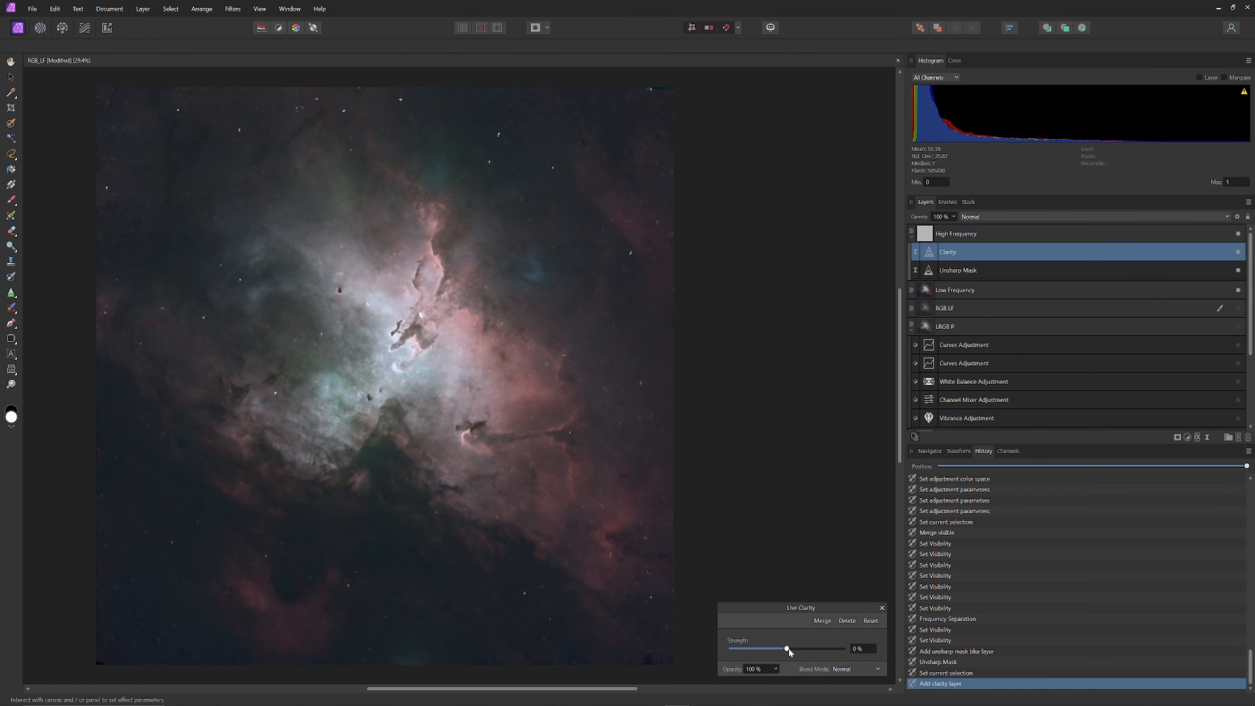
pyautogui.click(860, 649)
pyautogui.write('1')
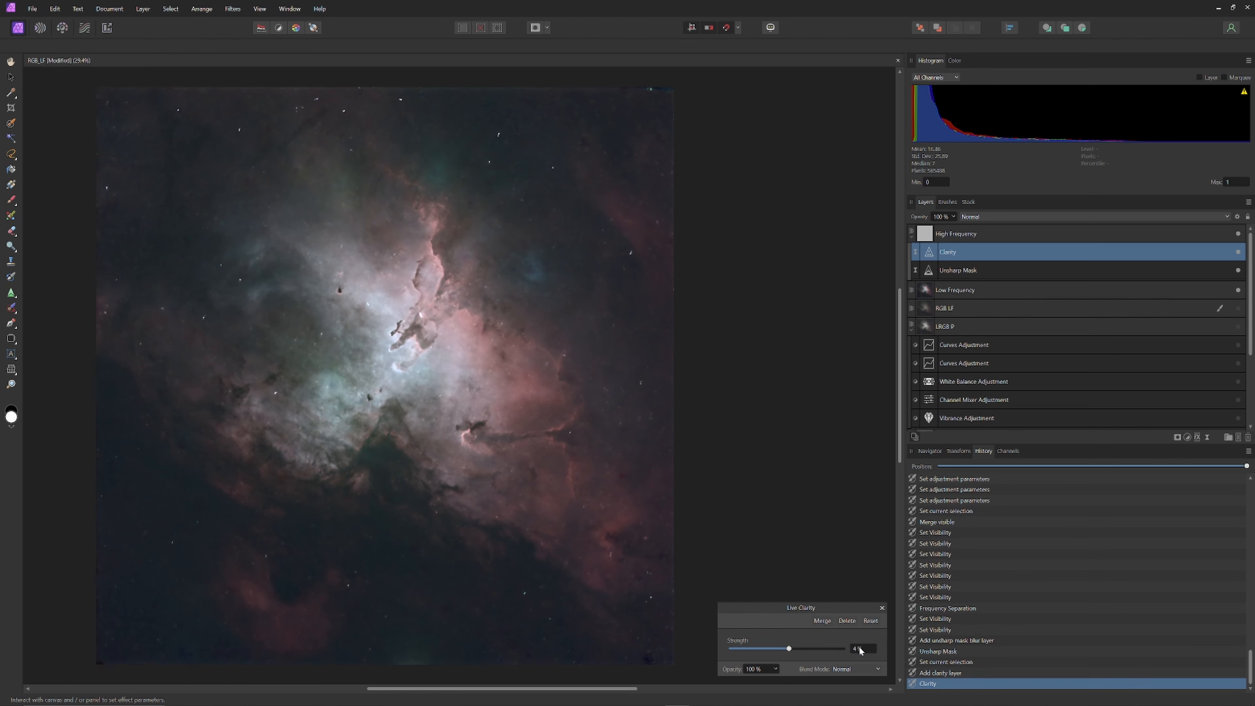
pyautogui.scroll(1, 859, 646)
pyautogui.scroll(2, 859, 647)
pyautogui.scroll(2, 859, 647)
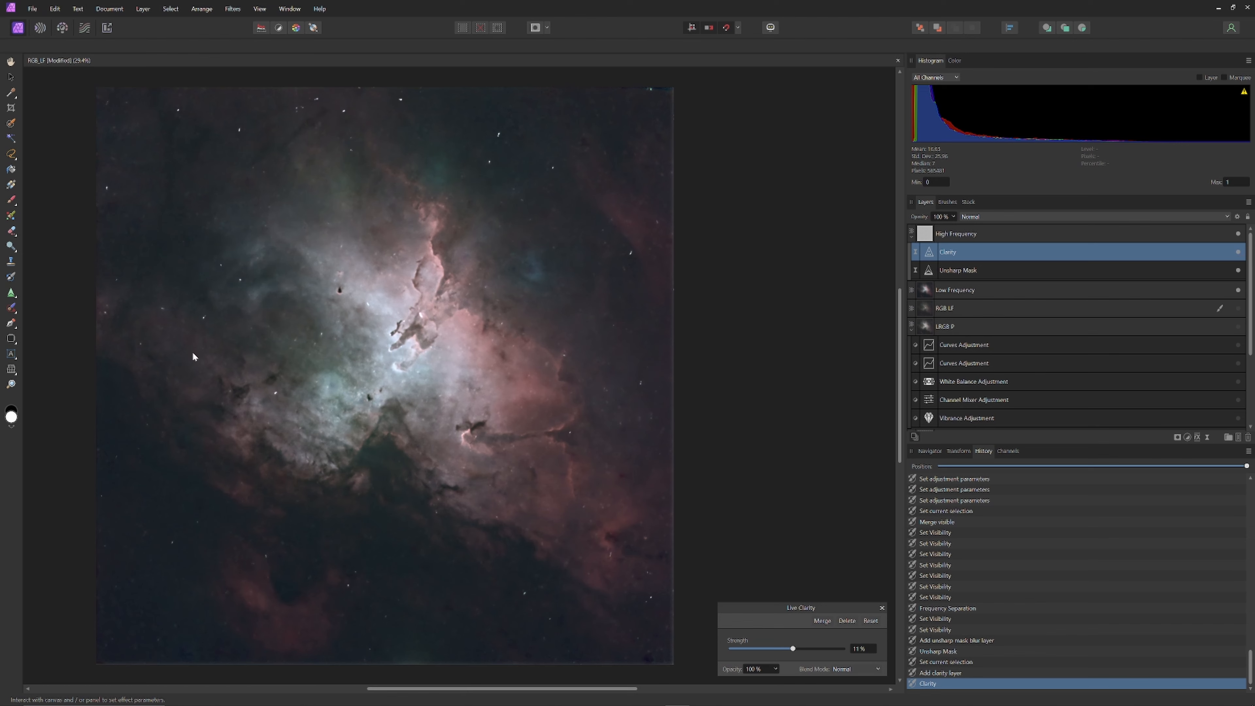
pyautogui.click(1238, 253)
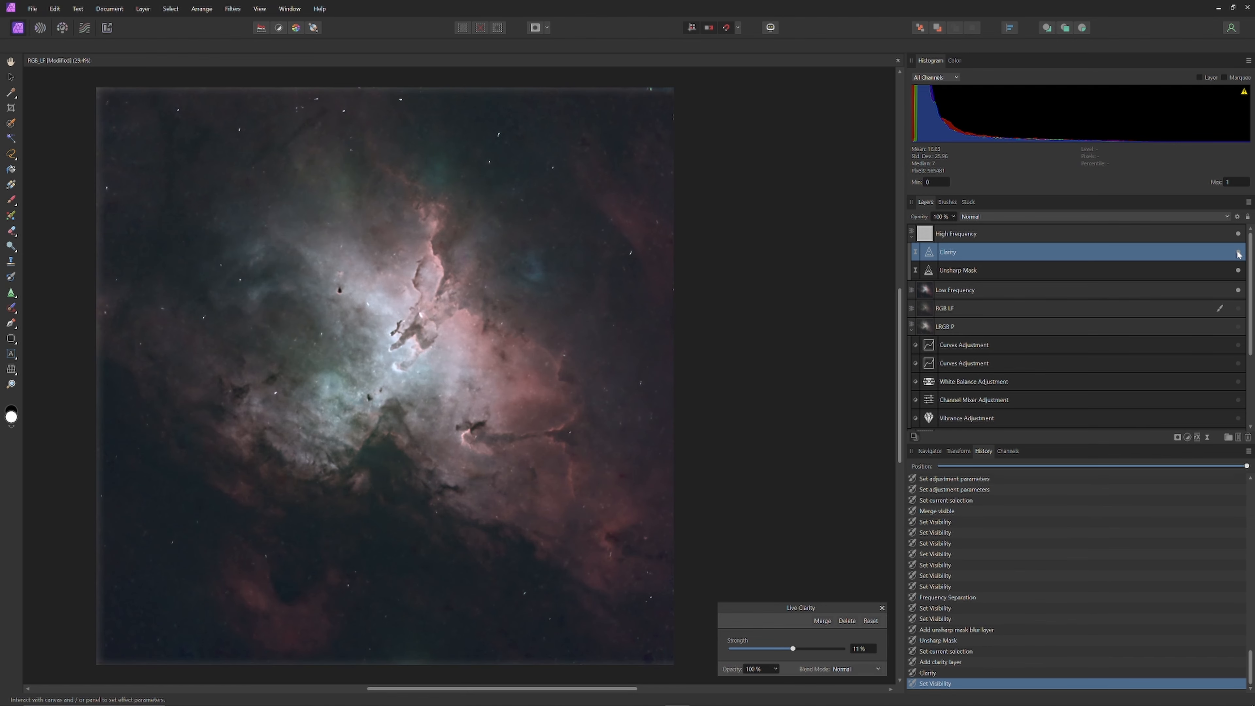
pyautogui.click(882, 609)
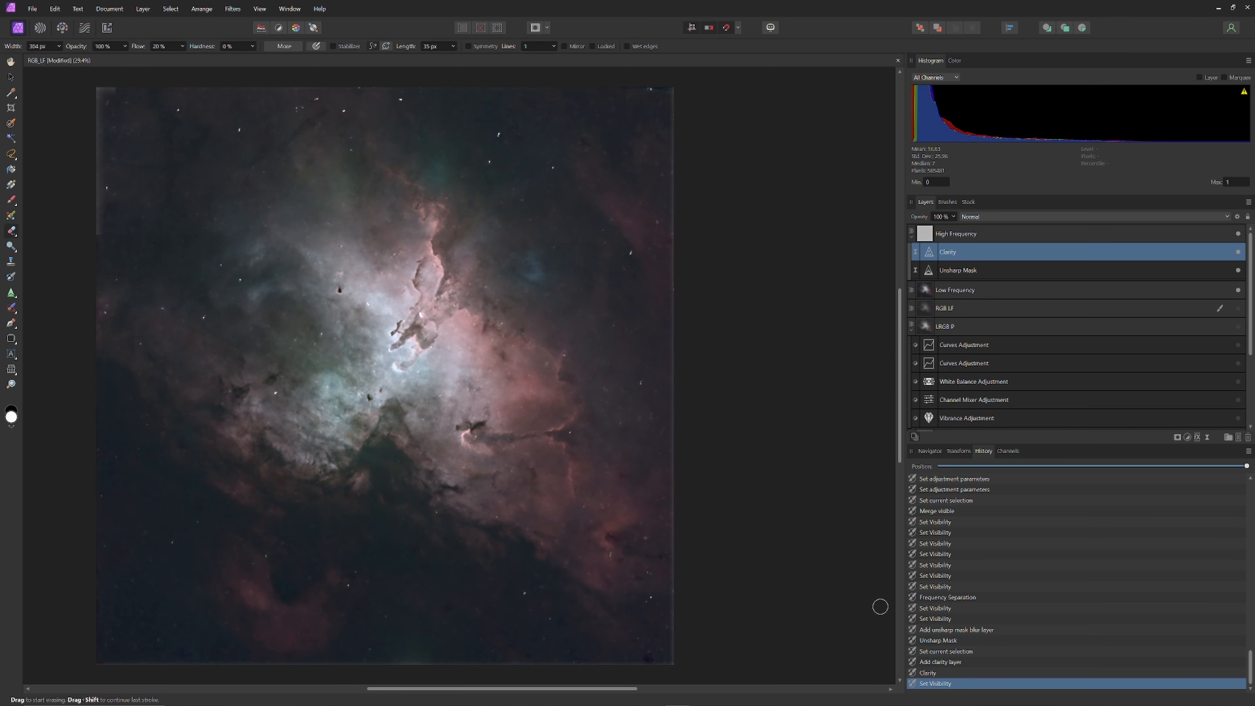
# - Mask the Clarity filter by painting black over the small dark globules around the nebula's core with a 103 px brush at 20% flow
pyautogui.click(11, 200)
pyautogui.click(11, 409)
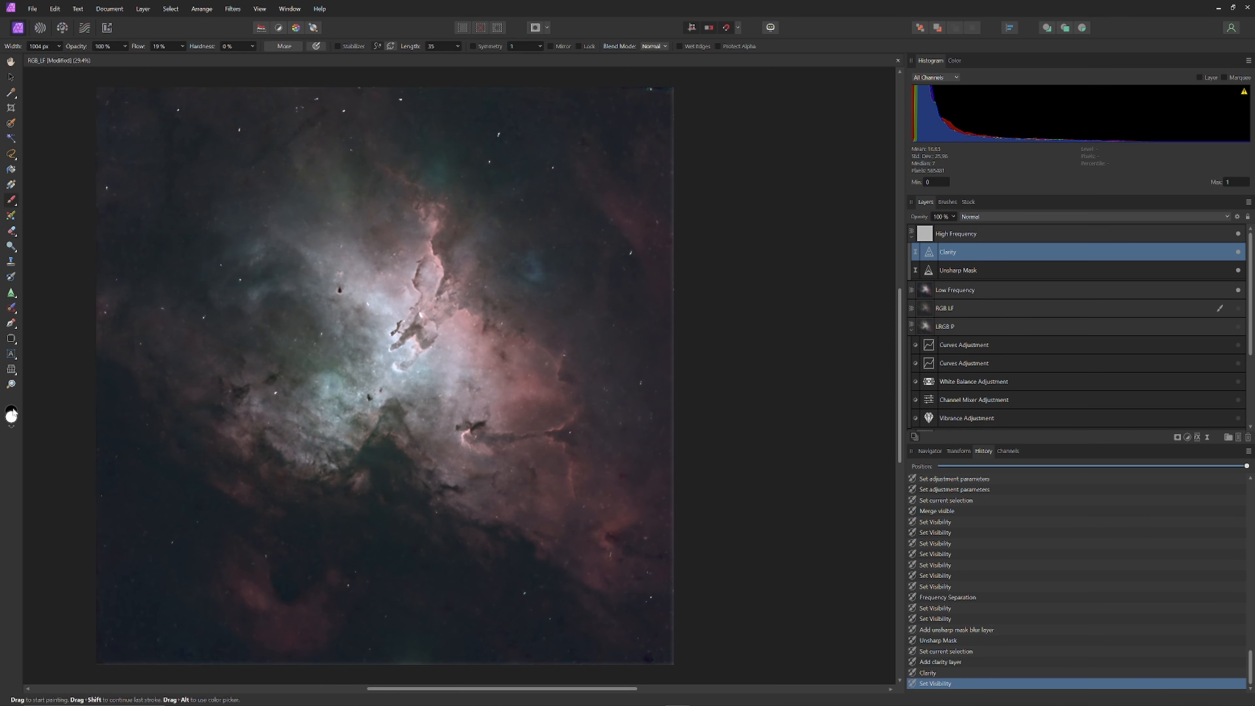
pyautogui.press('[')
pyautogui.press('[')
pyautogui.press('[')
pyautogui.press('[')
pyautogui.press('[')
pyautogui.press('[')
pyautogui.press('[')
pyautogui.press('[')
pyautogui.scroll(5, 339, 288)
pyautogui.press('[')
pyautogui.press('[')
pyautogui.press('[')
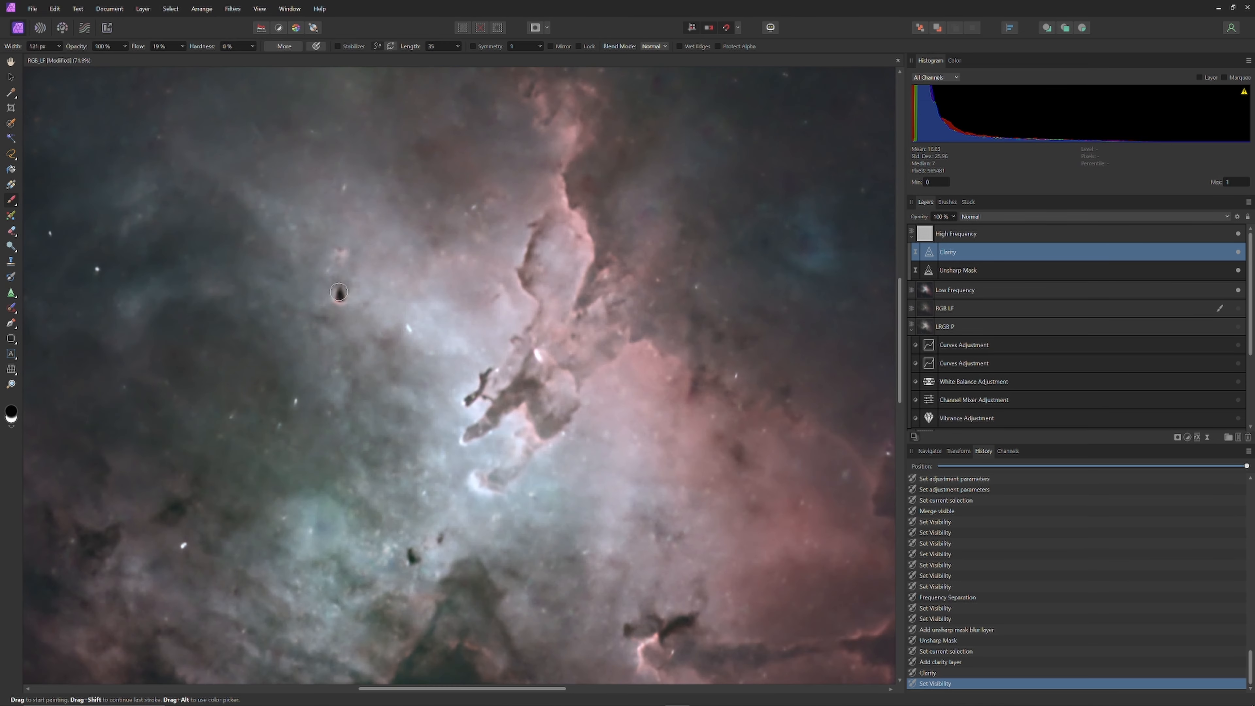
pyautogui.click(182, 48)
pyautogui.click(339, 294)
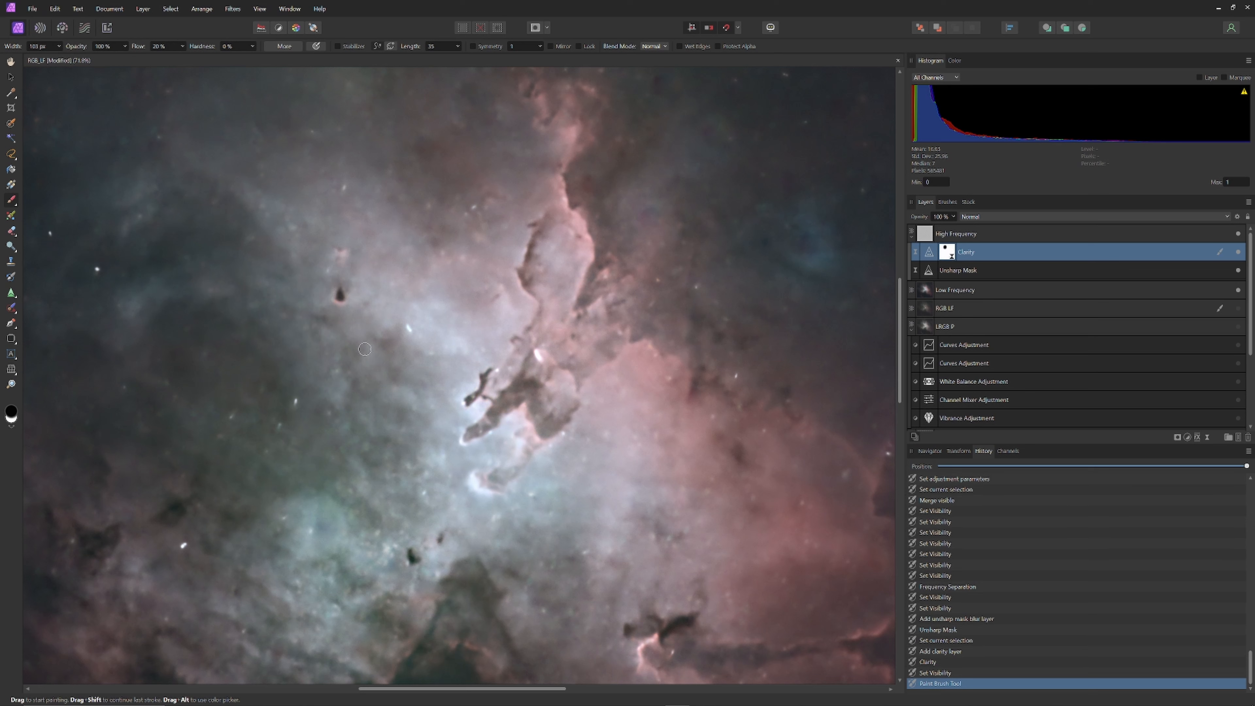
pyautogui.click(411, 556)
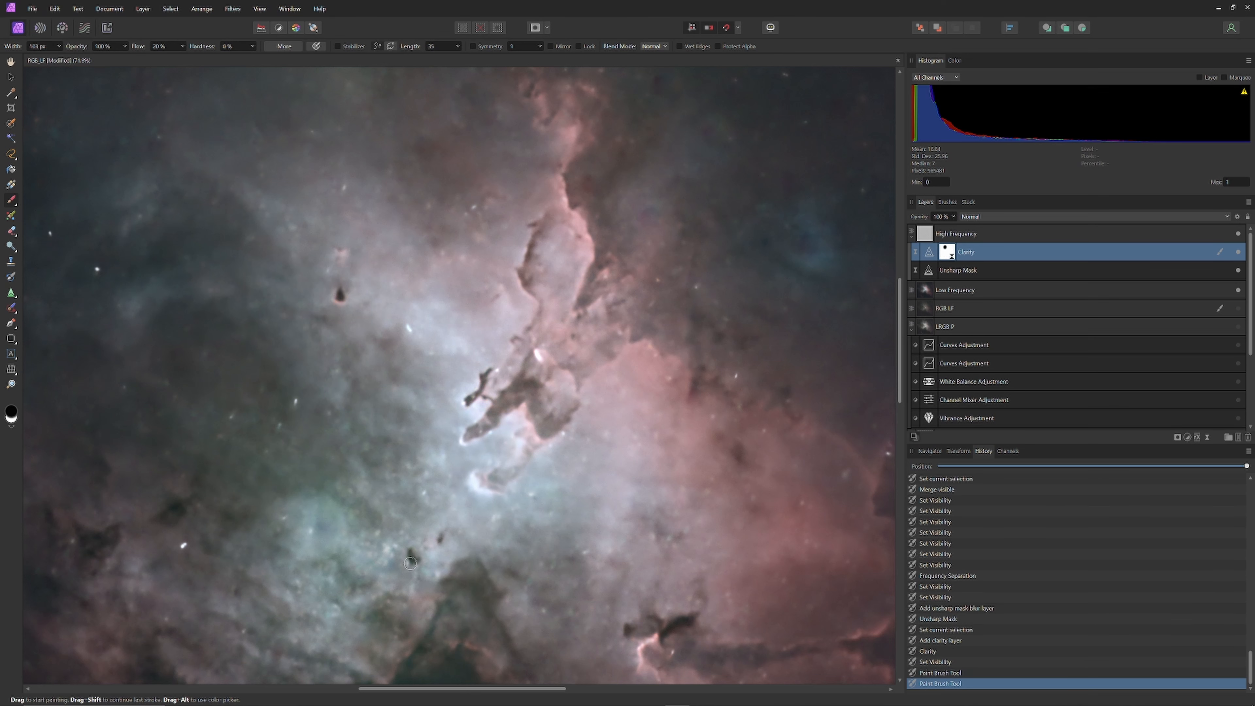
pyautogui.click(688, 623)
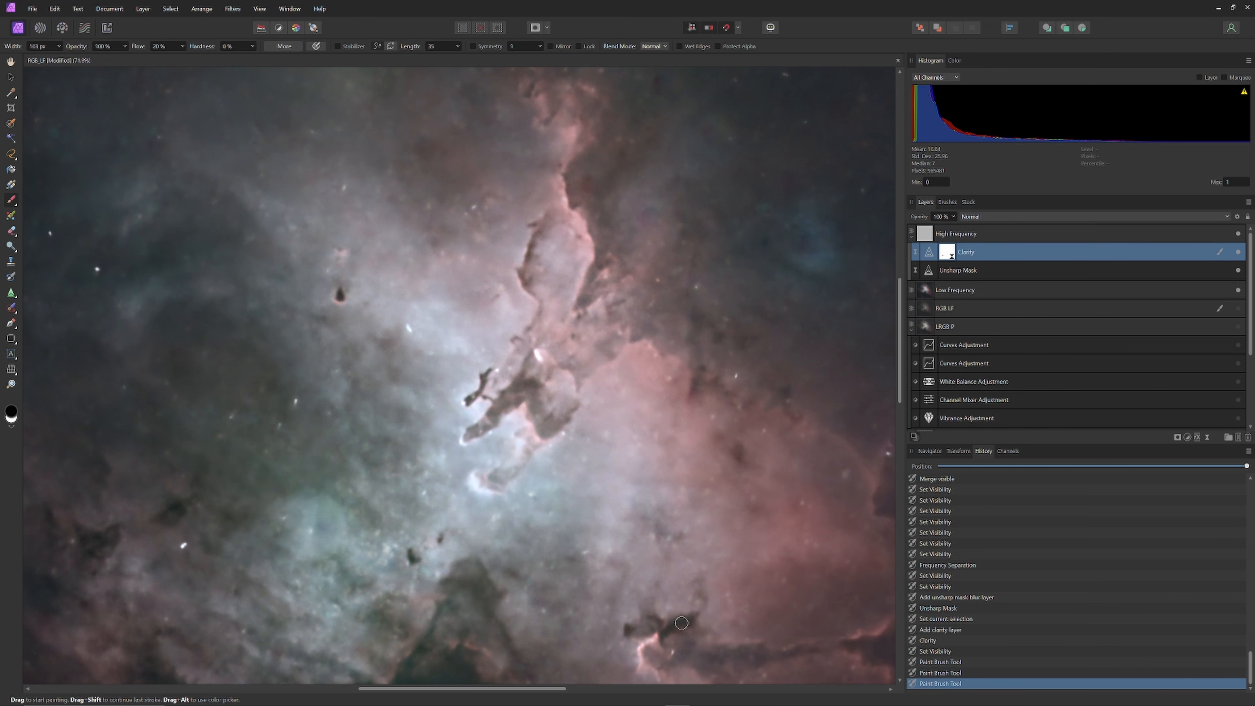
# - Refine the Clarity mask with a 54 px black brush over the dark spots above the triangular dust cloud and the globule beside the pillars
pyautogui.scroll(-5, 456, 446)
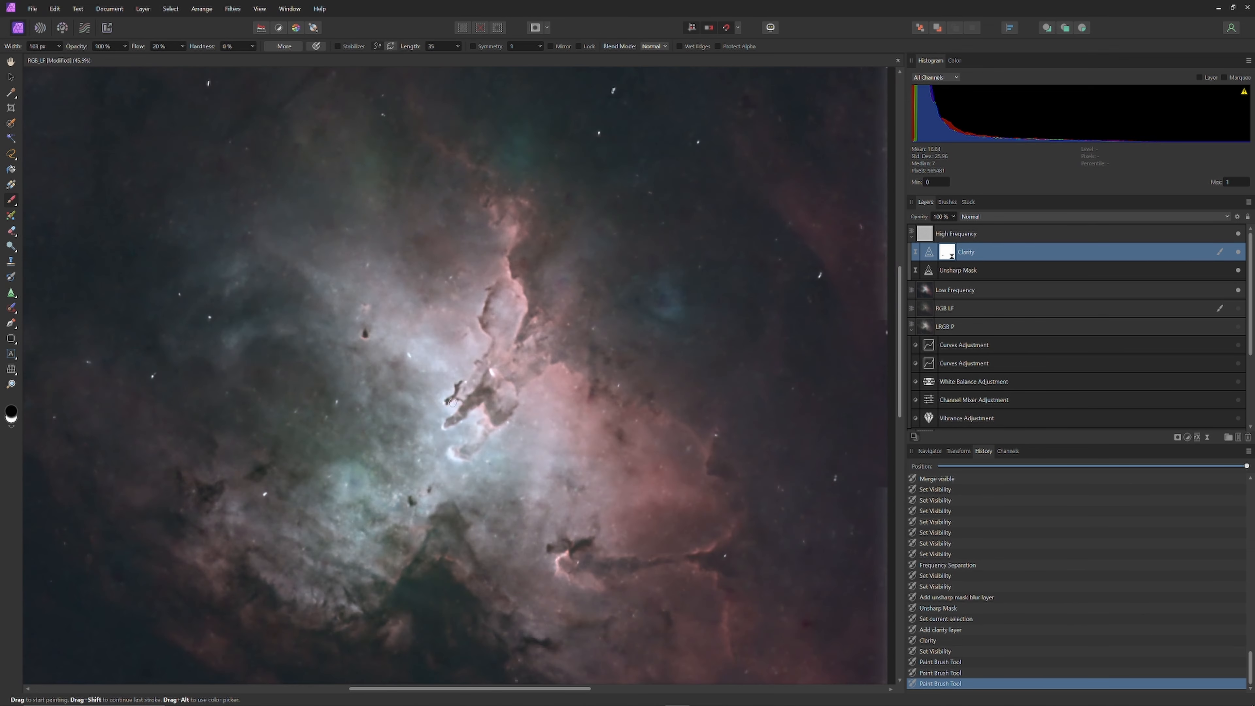
pyautogui.scroll(2, 508, 349)
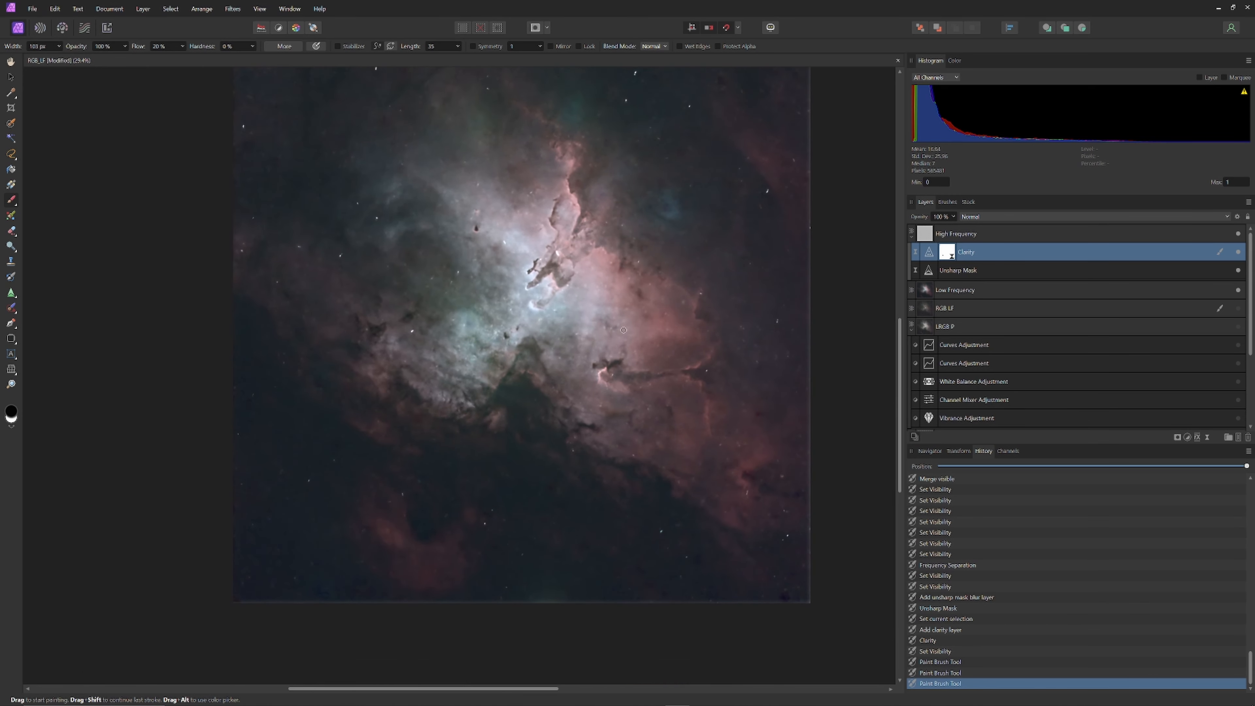
pyautogui.scroll(6, 493, 364)
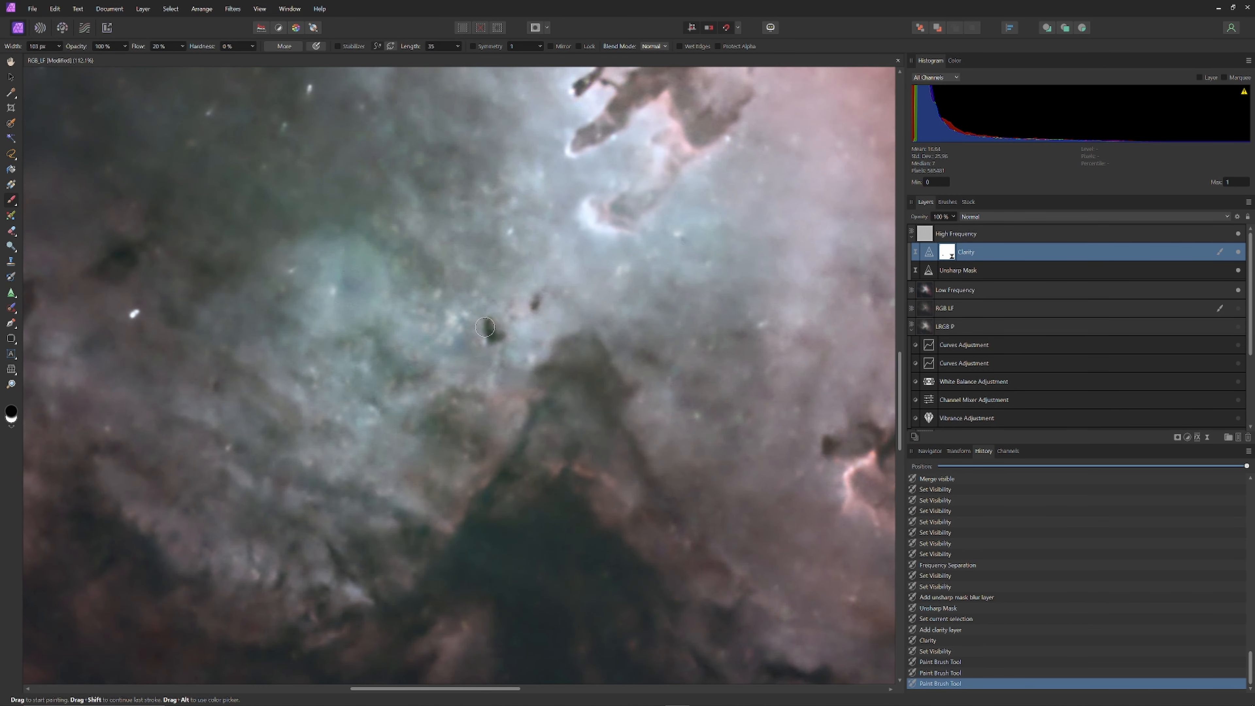
pyautogui.press('[')
pyautogui.press('[')
pyautogui.press('[')
pyautogui.press('[')
pyautogui.moveTo(487, 324); pyautogui.dragTo(534, 309)
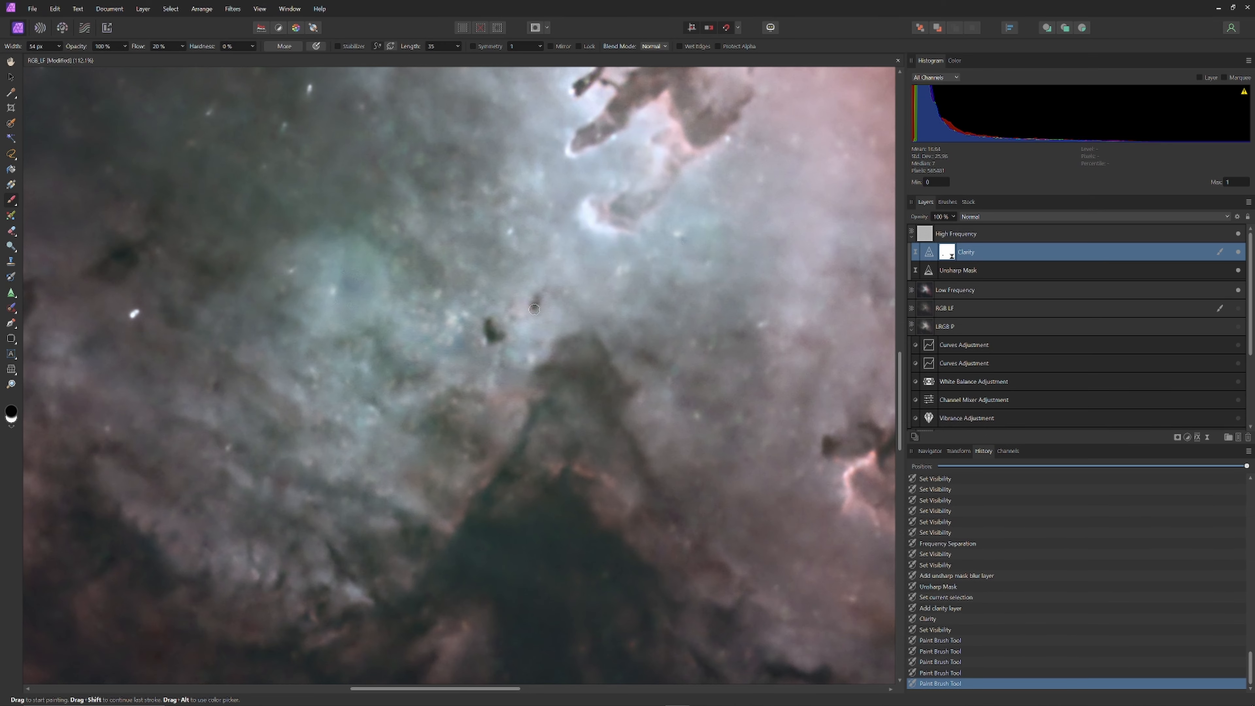
pyautogui.scroll(-3, 493, 331)
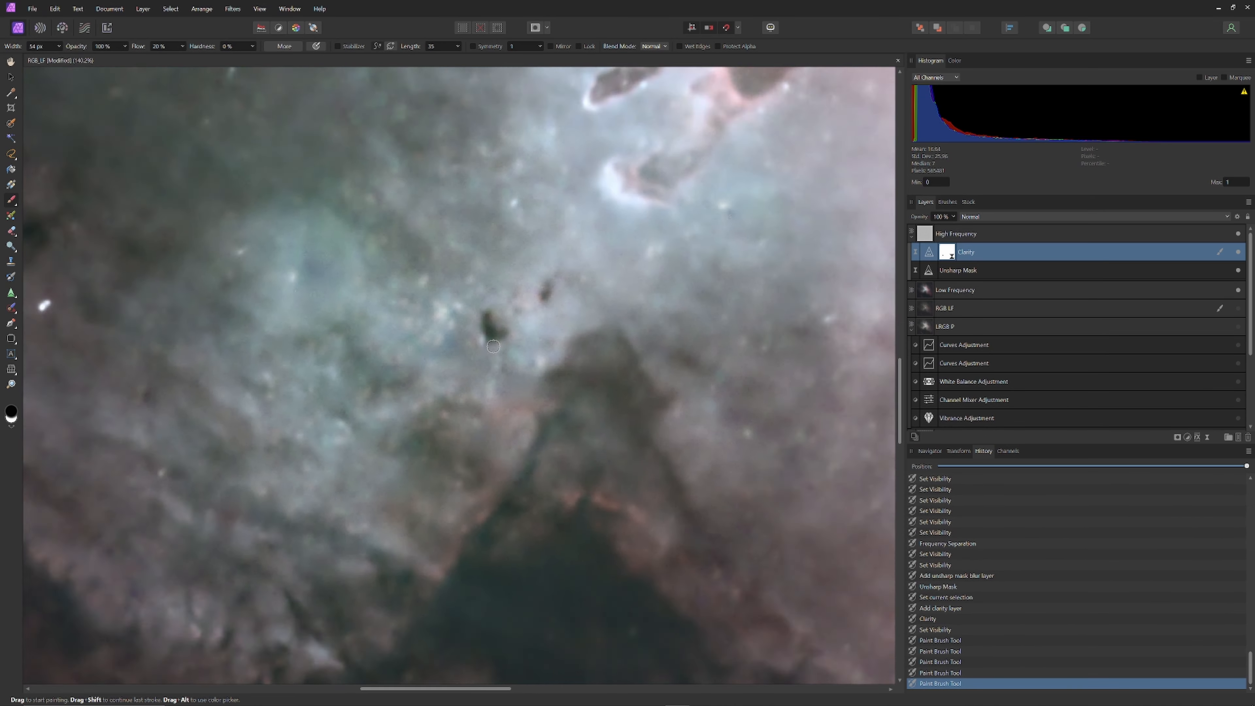
pyautogui.scroll(3, 440, 179)
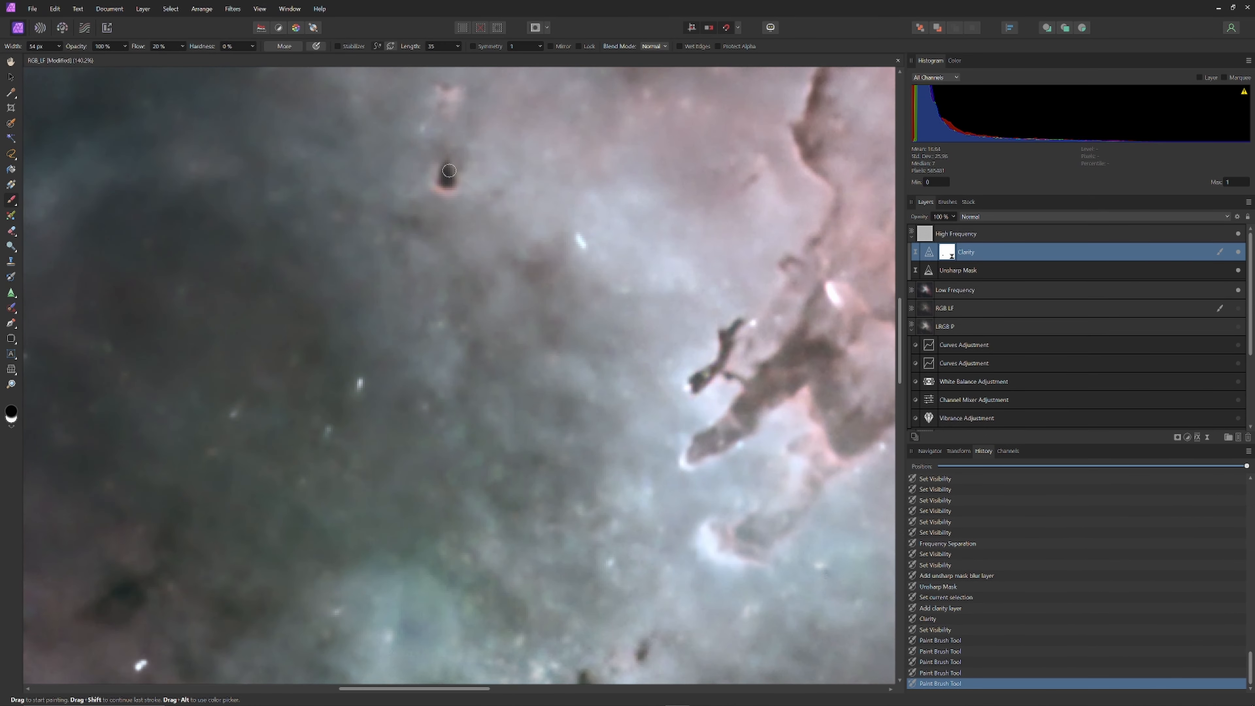
pyautogui.moveTo(445, 176); pyautogui.dragTo(446, 178)
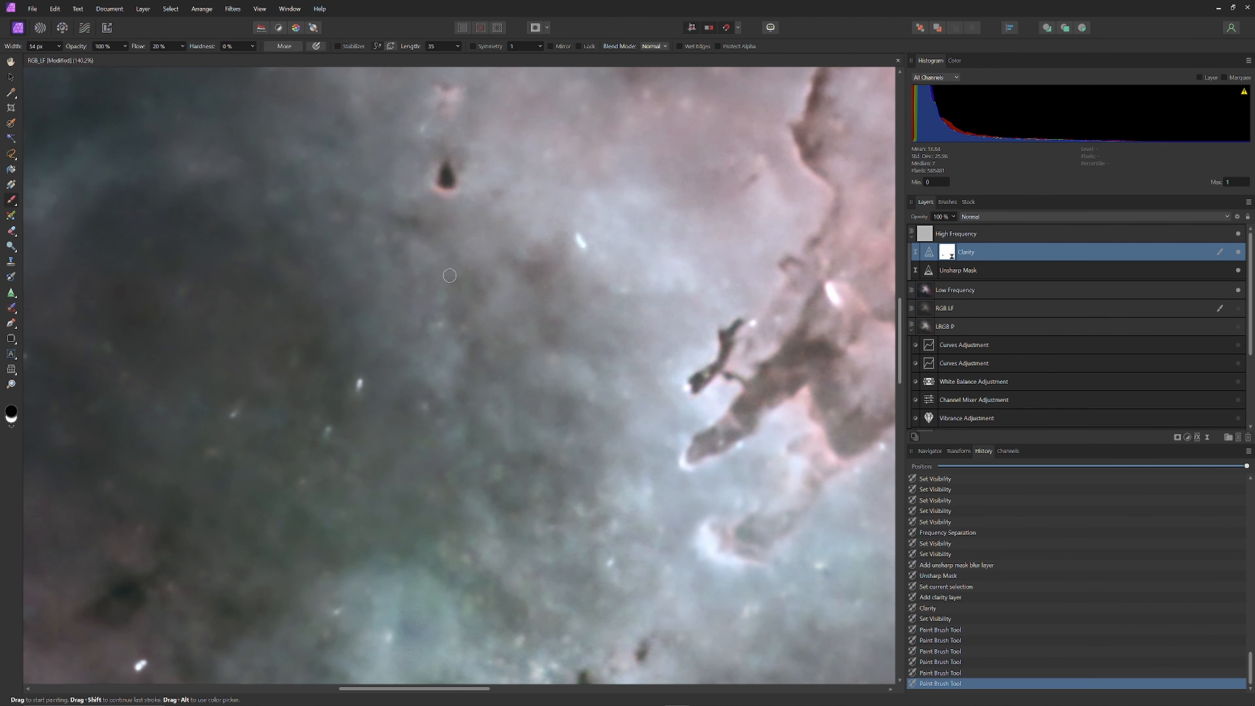
pyautogui.press('h')
pyautogui.hotkey('ctrl', '0')
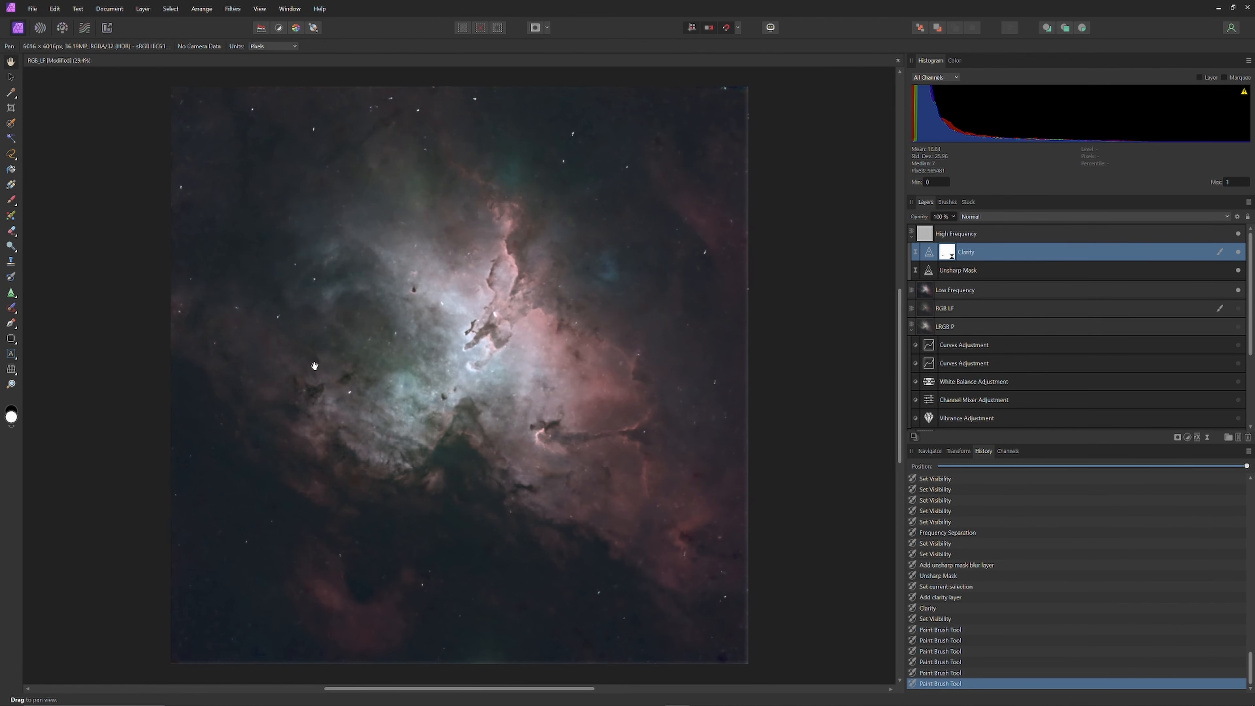
pyautogui.scroll(3, 314, 365)
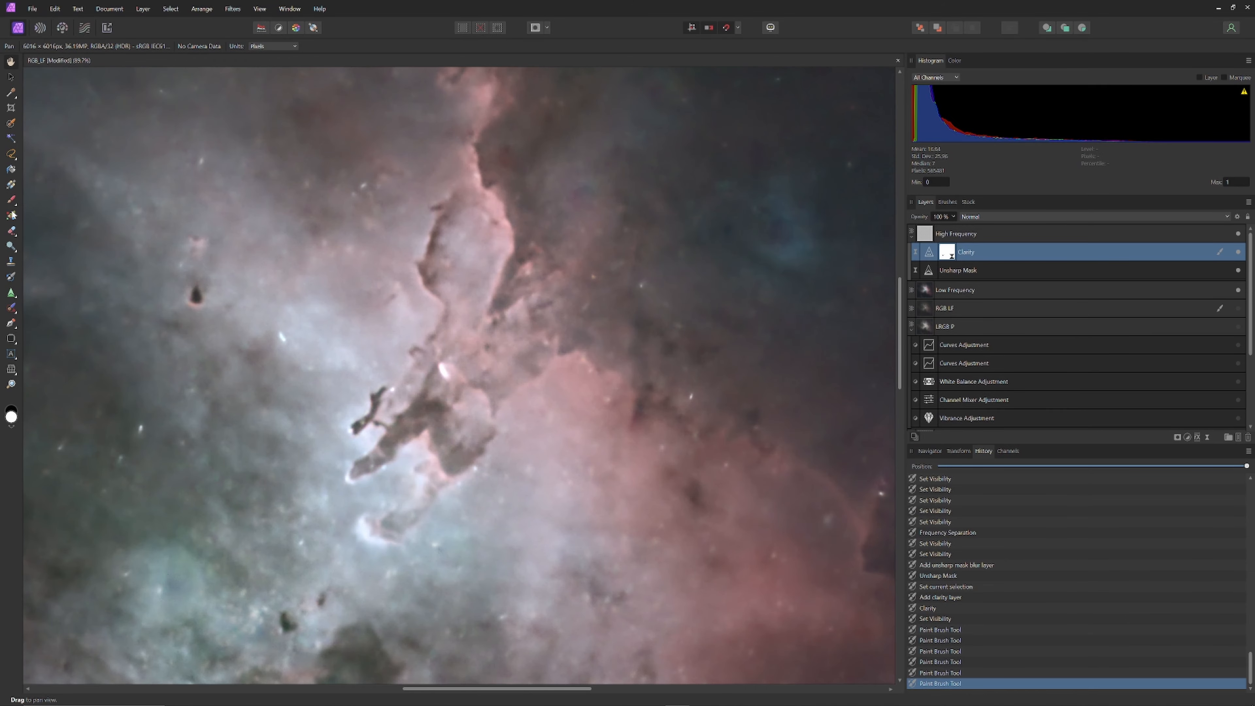
pyautogui.hotkey('ctrl', '0')
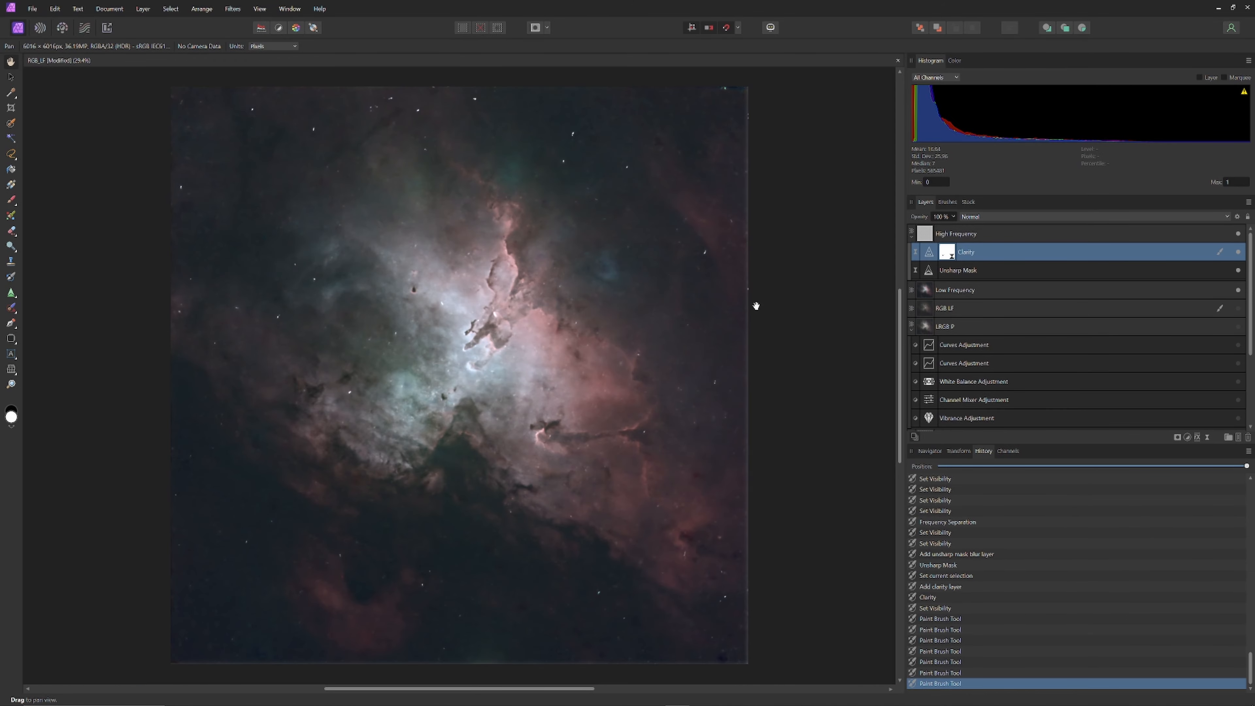
# - Add a live High Pass filter to the High Frequency layer with Soft Light blending and a 0.6 px radius
pyautogui.click(1008, 237)
pyautogui.click(1207, 437)
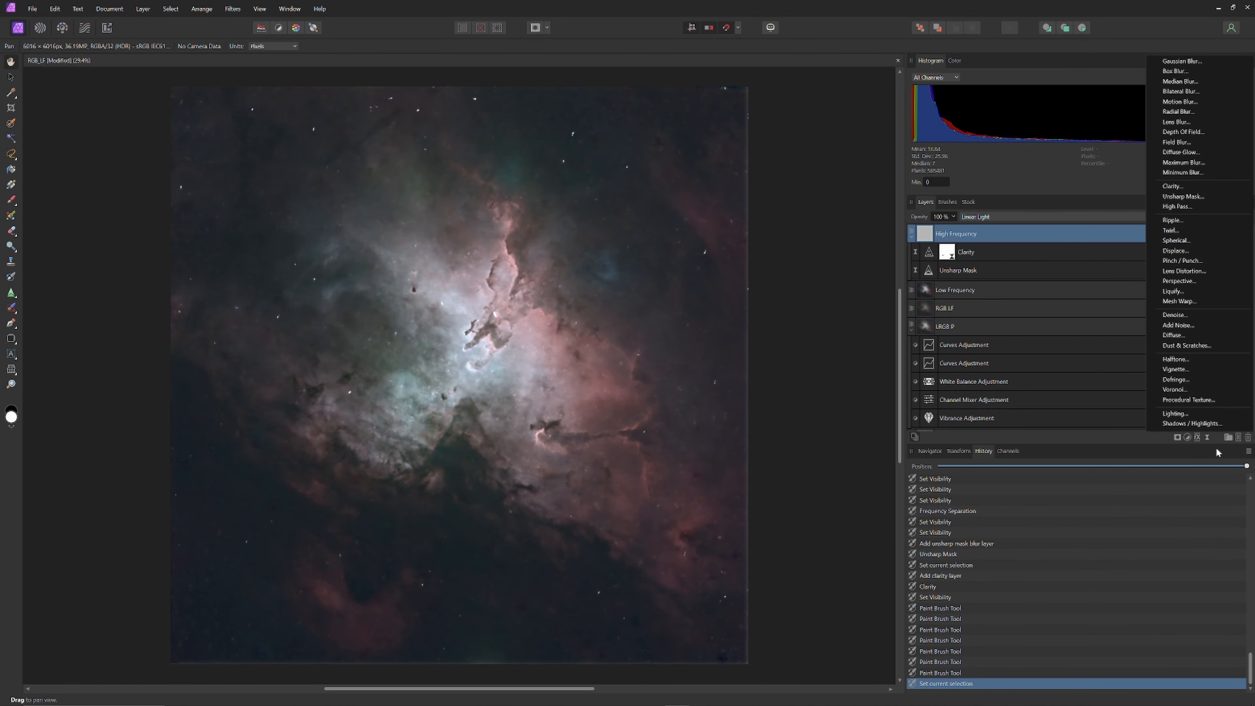
pyautogui.click(1186, 219)
pyautogui.click(863, 670)
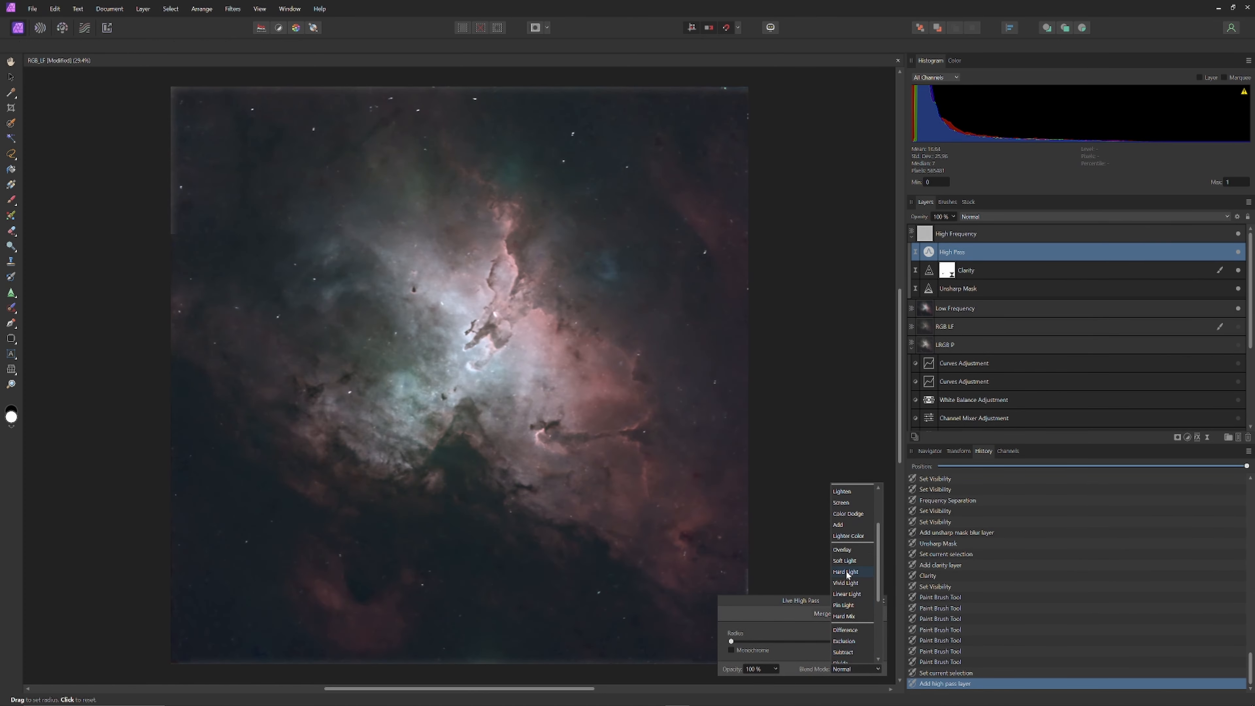
pyautogui.click(862, 562)
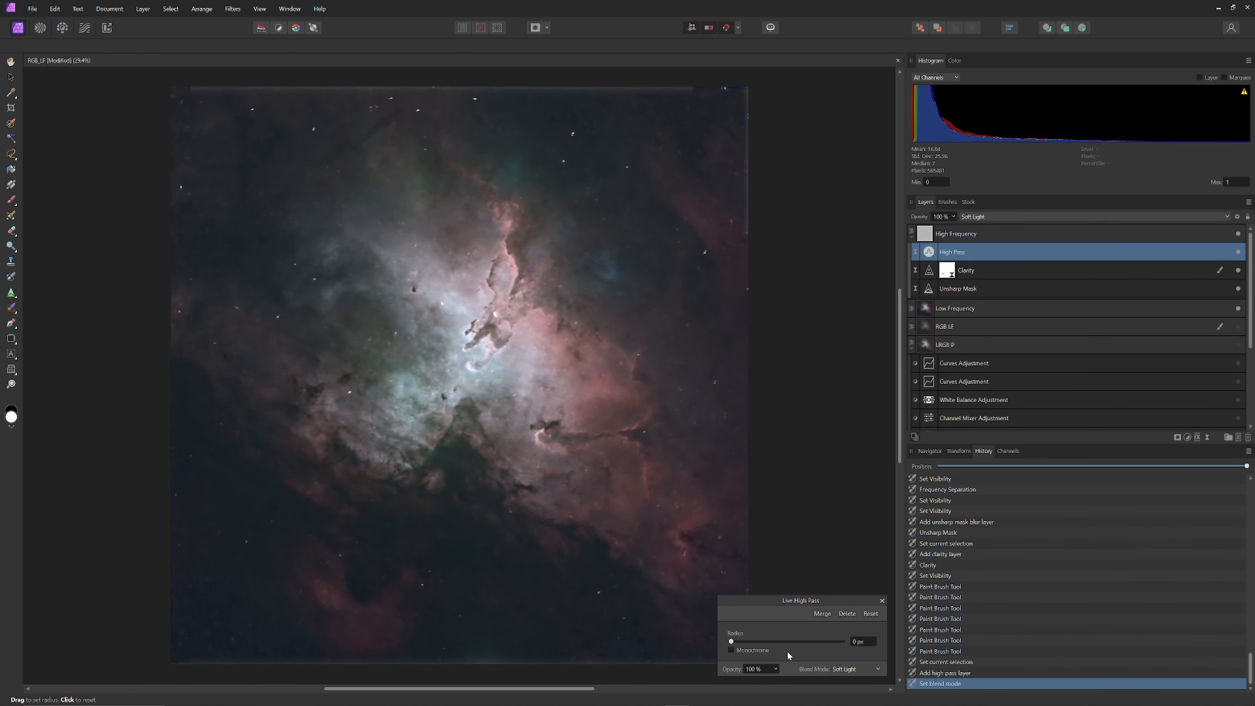
pyautogui.click(731, 641)
pyautogui.moveTo(732, 641); pyautogui.dragTo(744, 646)
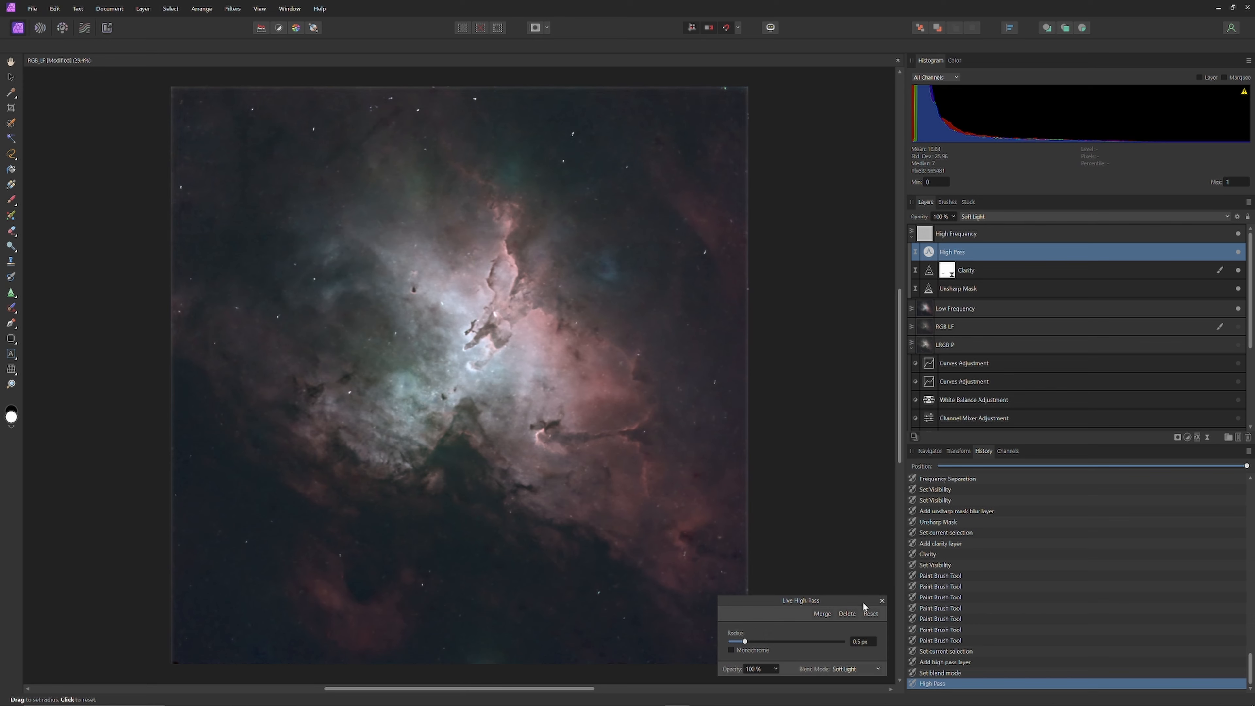
pyautogui.moveTo(746, 642)
pyautogui.mouseDown()
pyautogui.moveTo(758, 646)
pyautogui.moveTo(746, 643)
pyautogui.mouseUp()
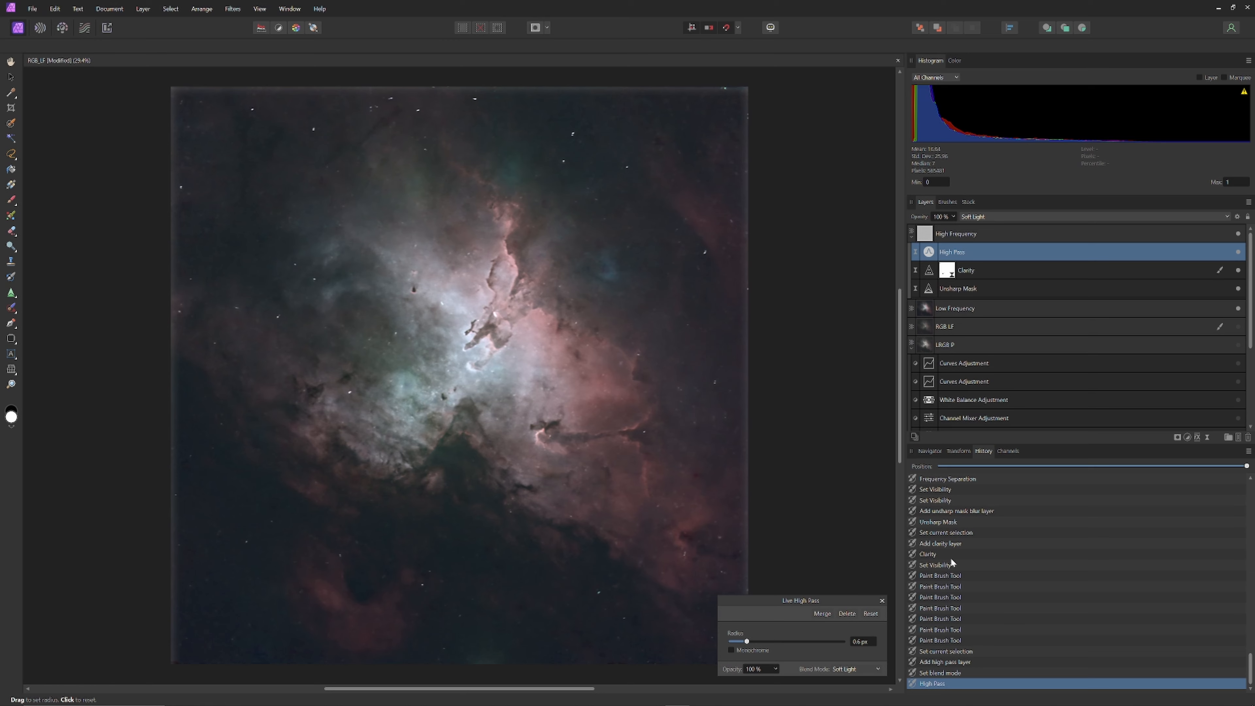
# - Duplicate the High Pass filter on the High Frequency layer and set the copy's radius to 0.9 px
pyautogui.click(882, 600)
pyautogui.rightClick(981, 255)
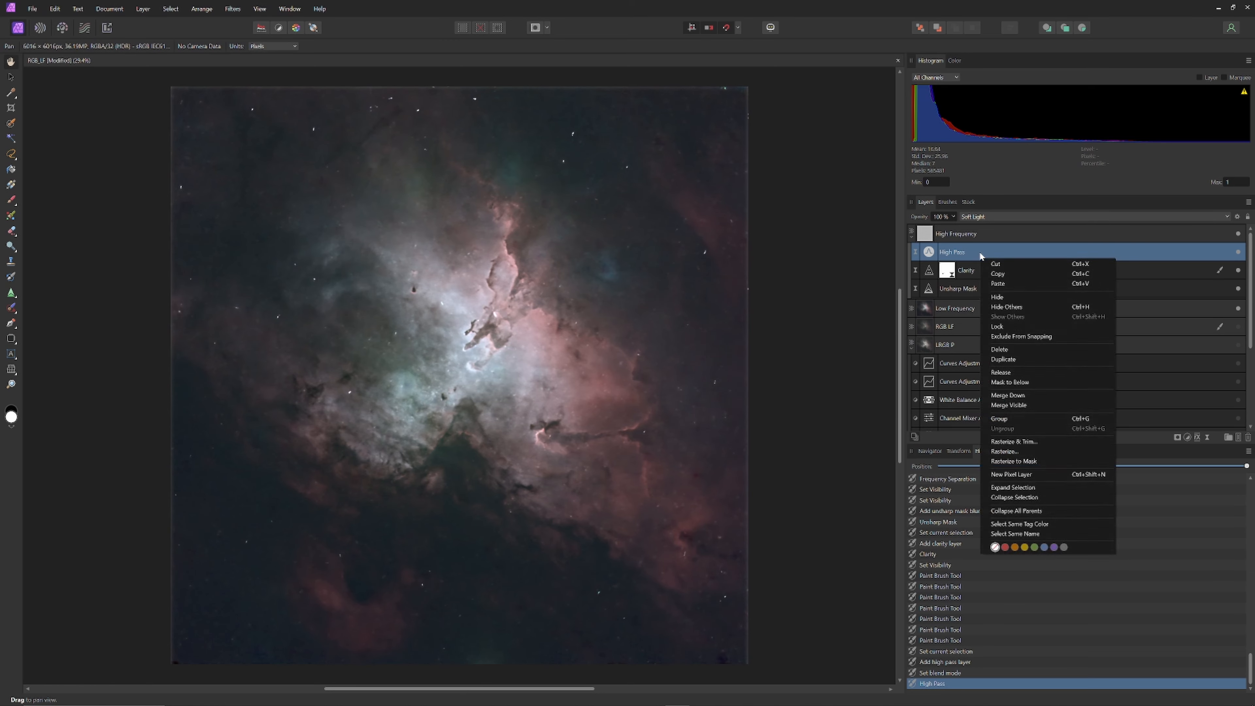
pyautogui.click(1011, 359)
pyautogui.click(928, 252)
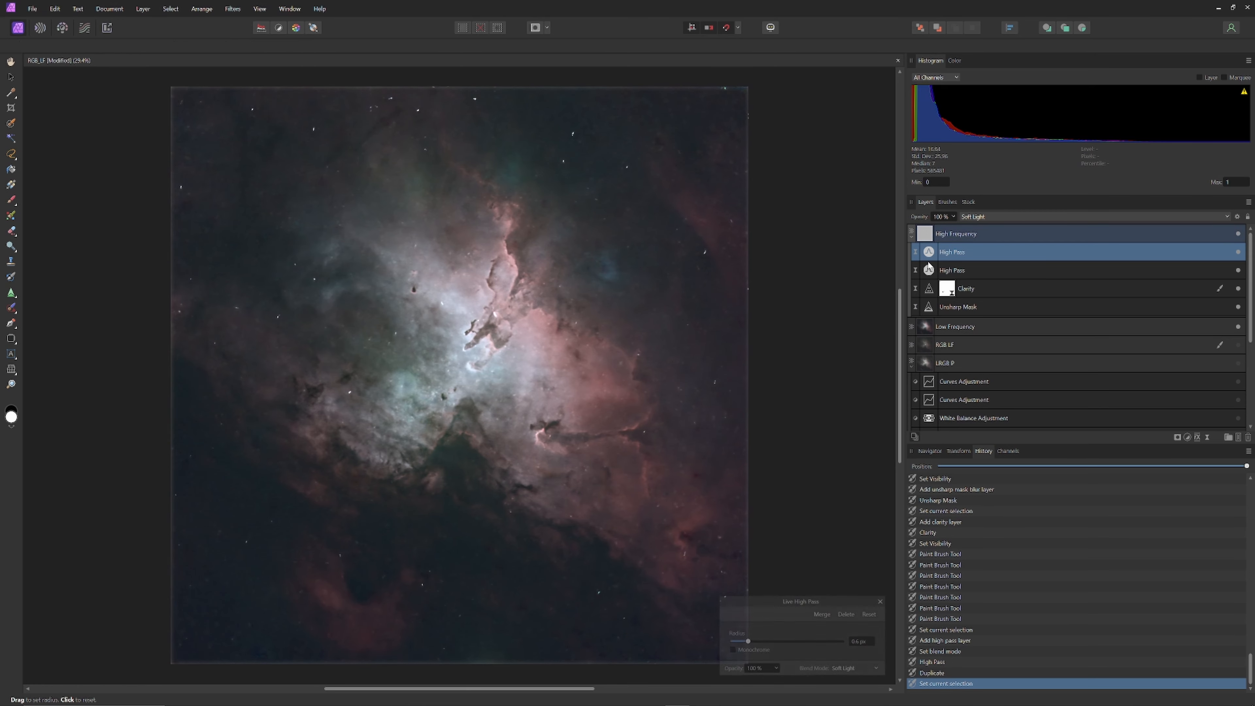
pyautogui.moveTo(747, 641); pyautogui.dragTo(754, 644)
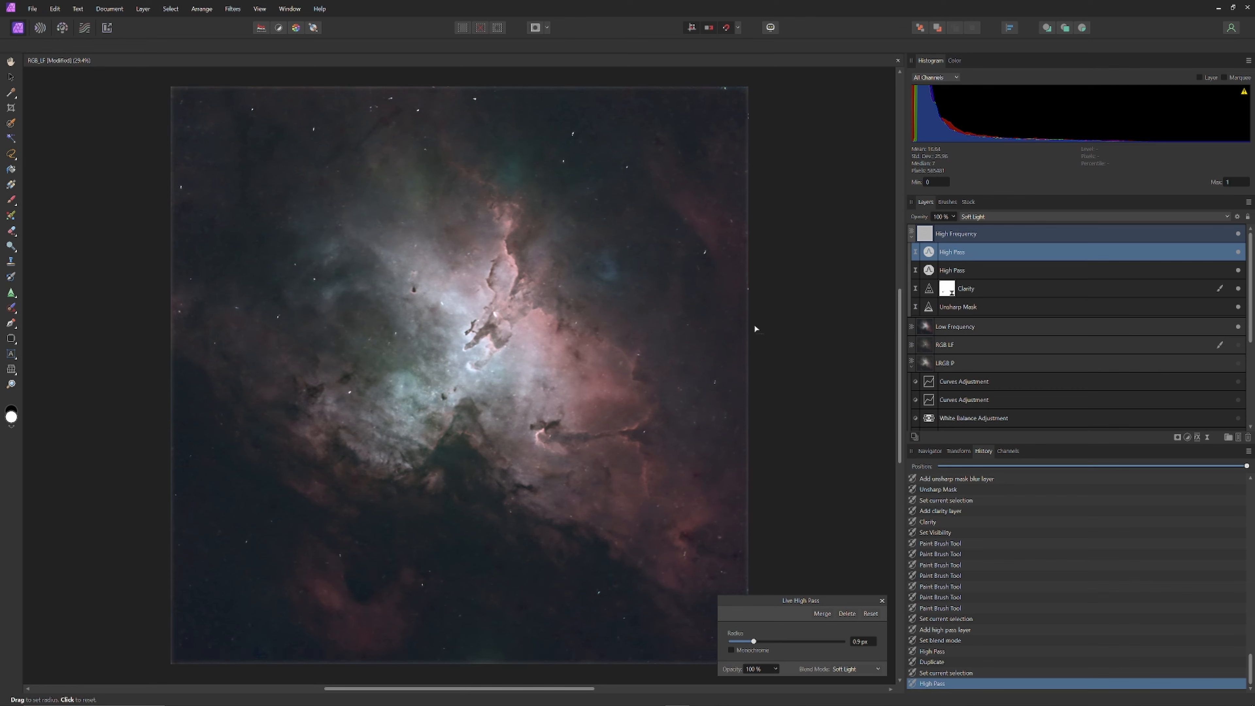
# - Compare the image with and without the two High Pass filters, leaving both visible
pyautogui.click(1237, 252)
pyautogui.click(1238, 270)
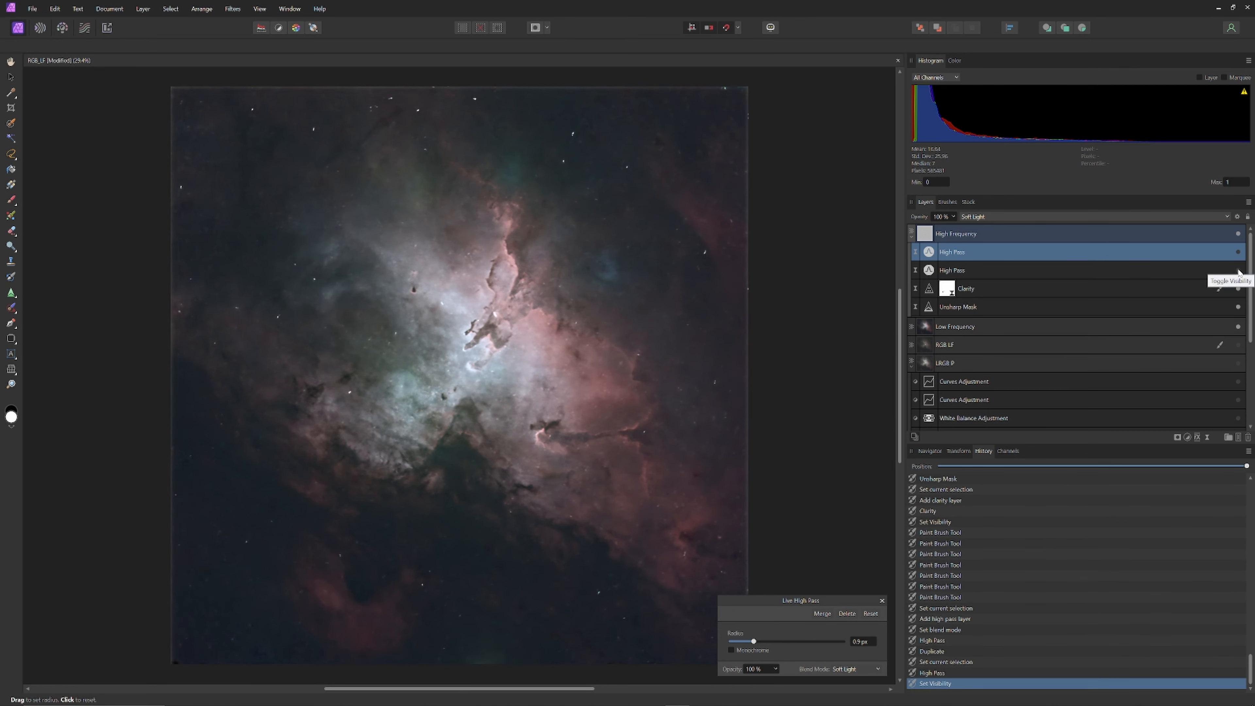
pyautogui.click(1238, 271)
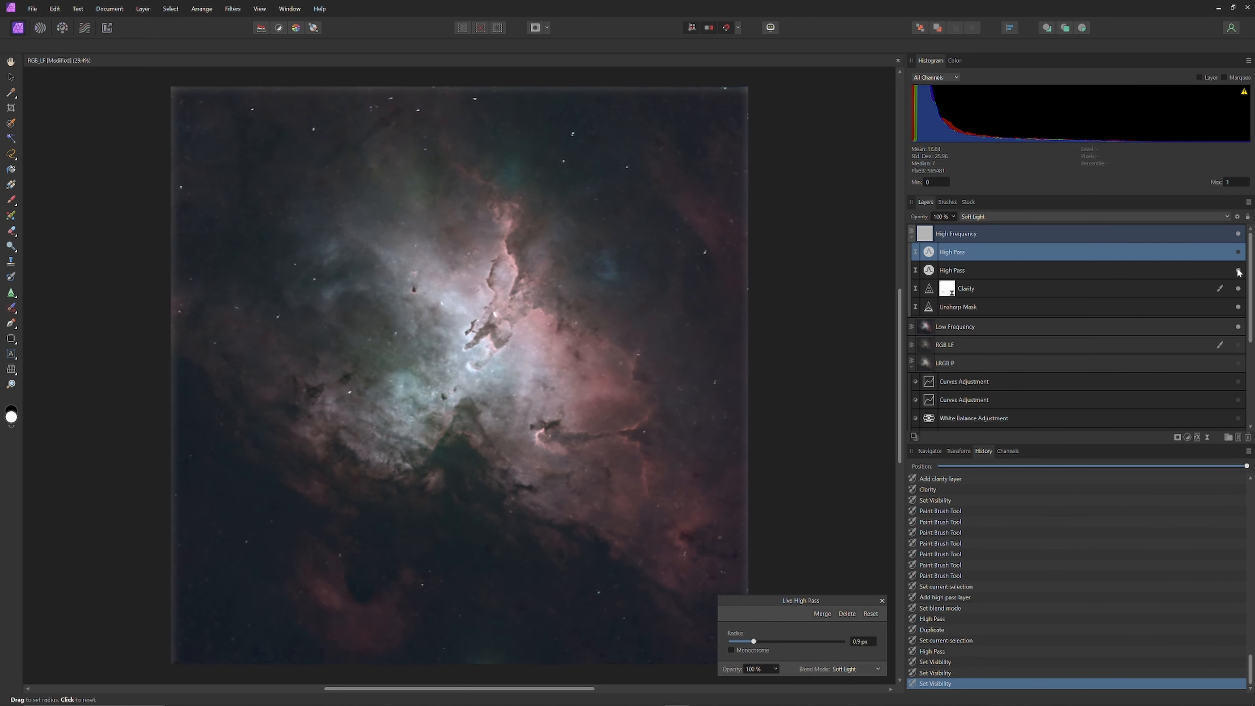
pyautogui.click(1239, 253)
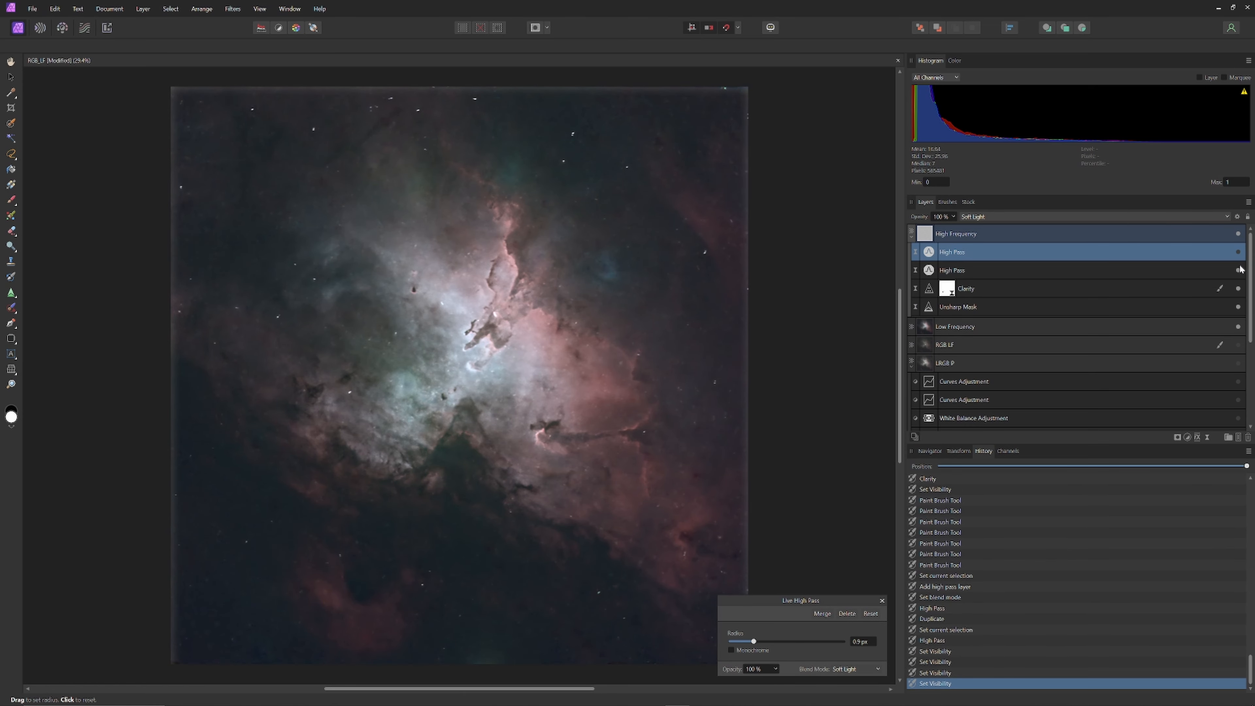
pyautogui.click(1238, 253)
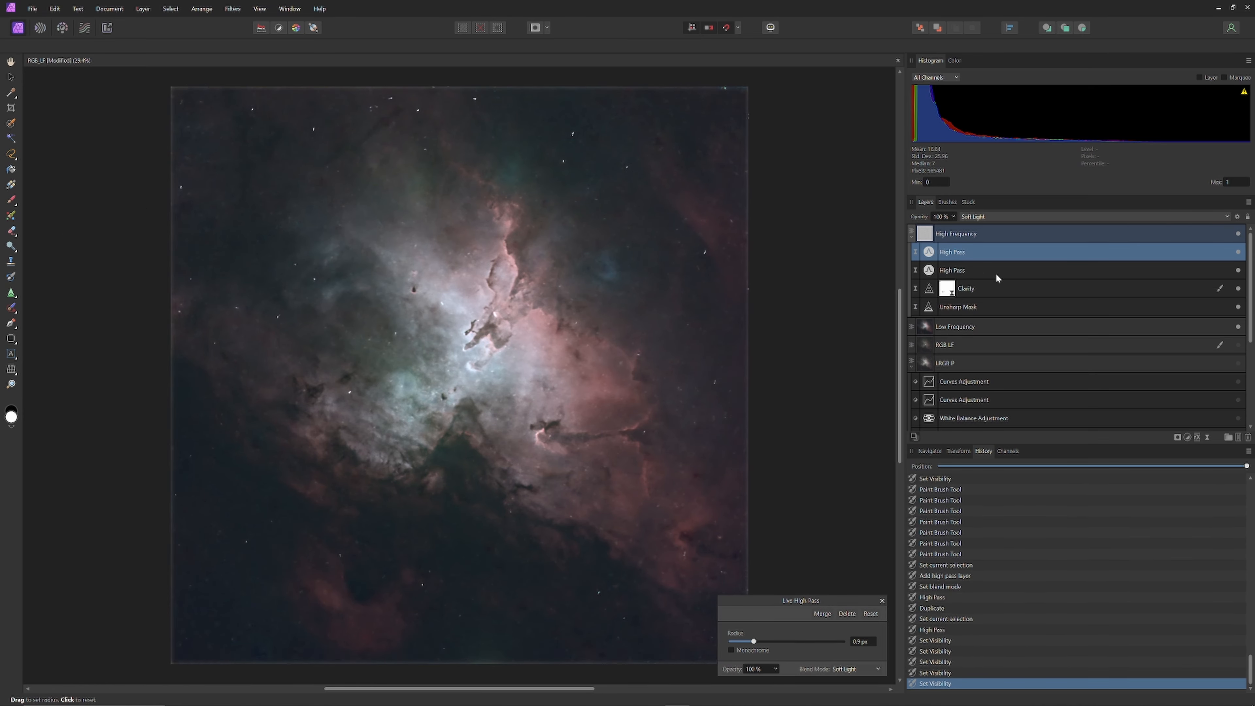
# - Select both High Pass filters and mask them together by painting black over the nebula with an enlarged soft brush at 20% flow
pyautogui.keyDown('shift'); pyautogui.click(1046, 272); pyautogui.keyUp('shift')
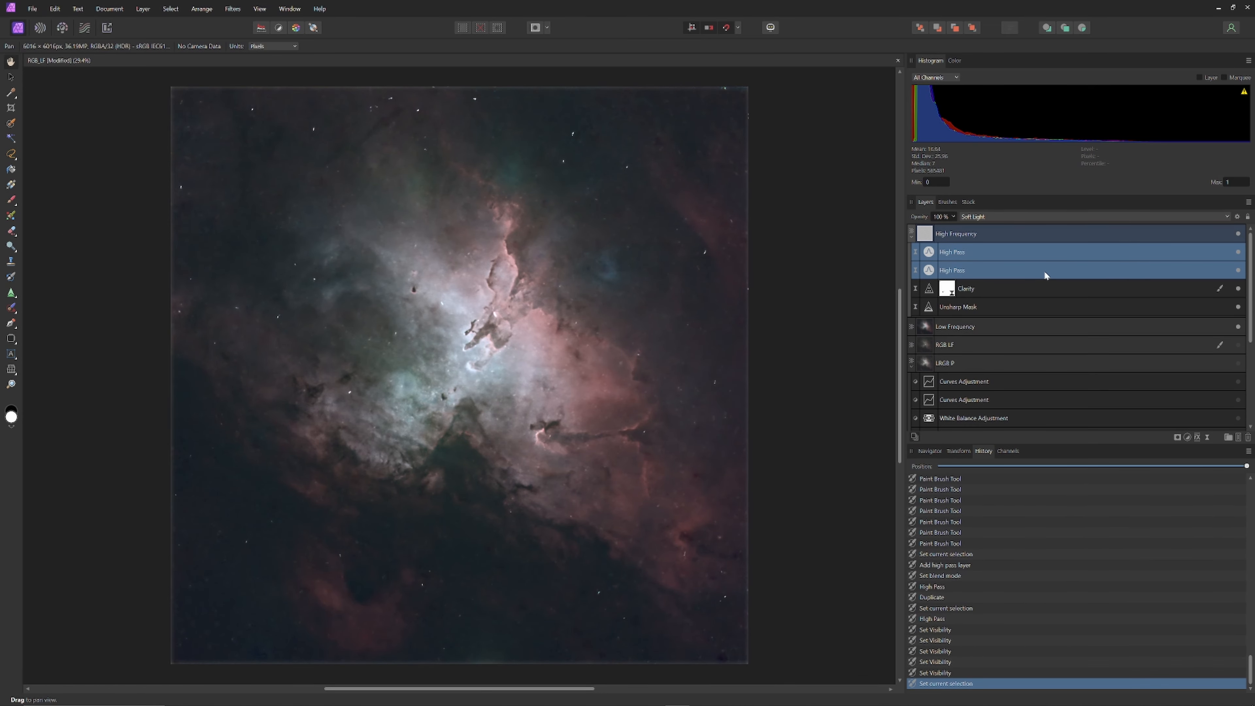
pyautogui.click(10, 199)
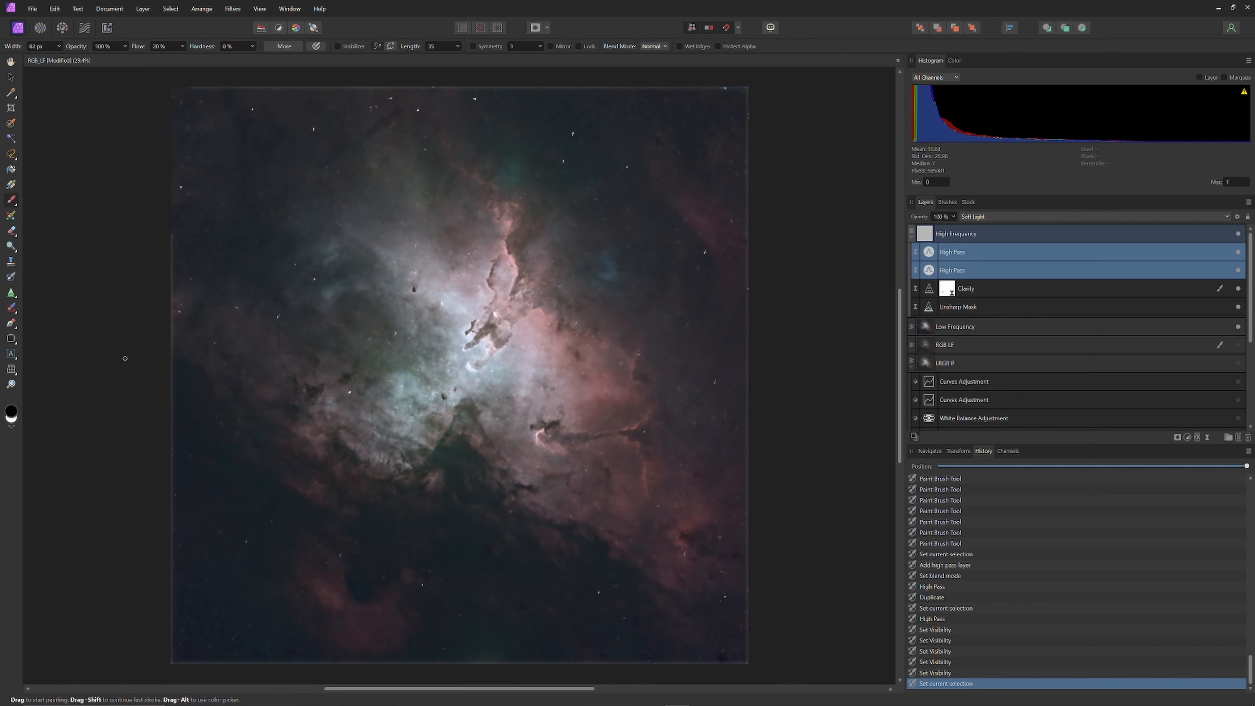
pyautogui.press(']')
pyautogui.press(']')
pyautogui.press(']')
pyautogui.press(']')
pyautogui.press(']')
pyautogui.press(']')
pyautogui.press(']')
pyautogui.press(']')
pyautogui.press(']')
pyautogui.press(']')
pyautogui.press('[')
pyautogui.press('[')
pyautogui.press('[')
pyautogui.click(421, 378)
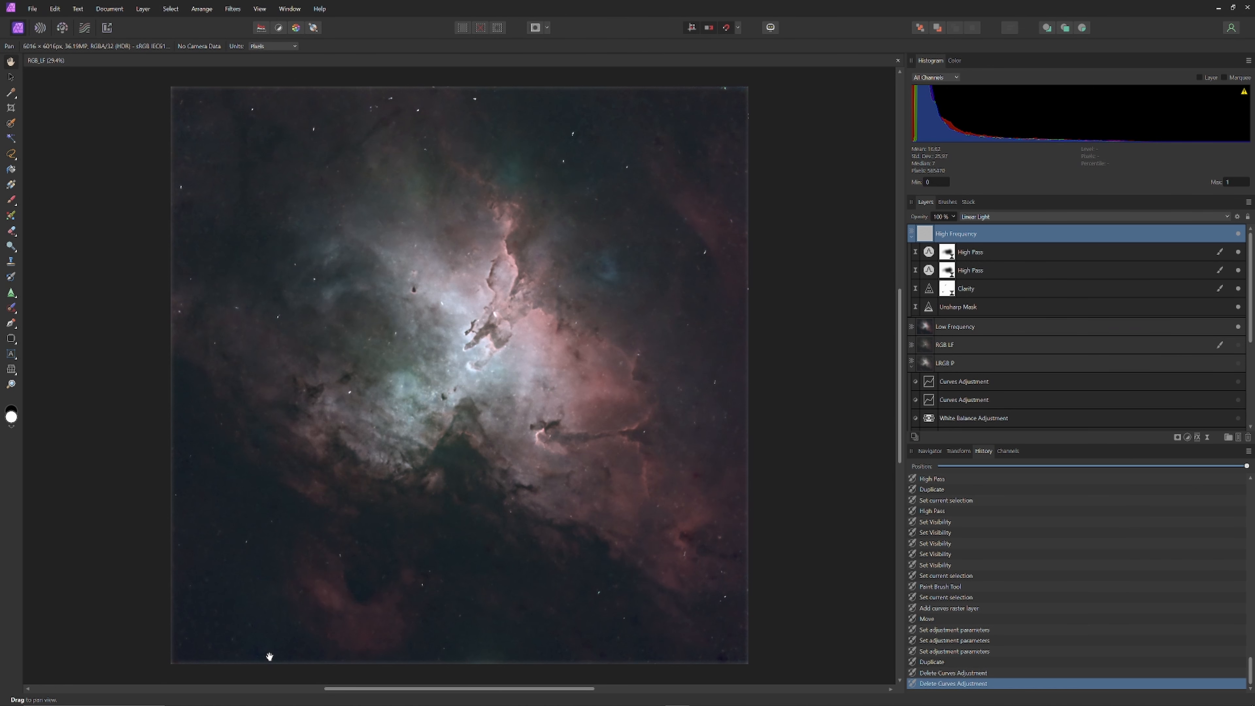
# - Bring RGB_LF_clone_stars.tif from the PROCS_2DaysData folder into the document and align it with the canvas
pyautogui.click(309, 696)
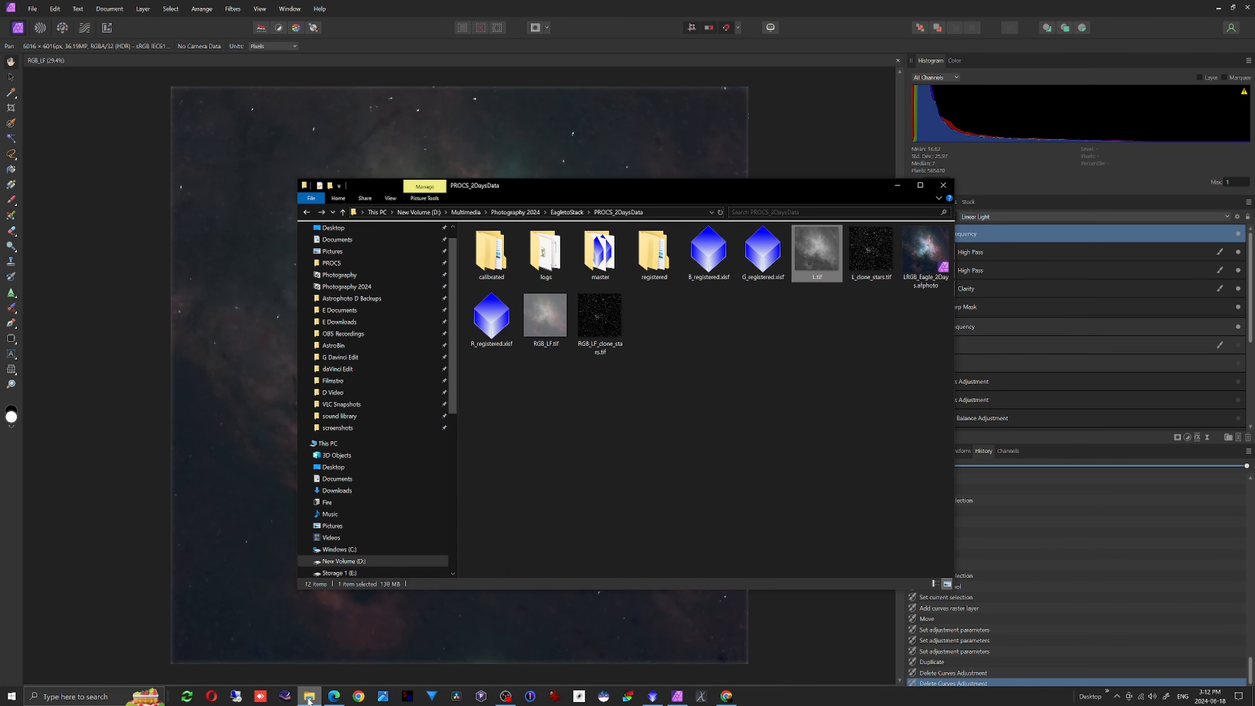
pyautogui.moveTo(577, 340); pyautogui.dragTo(242, 282)
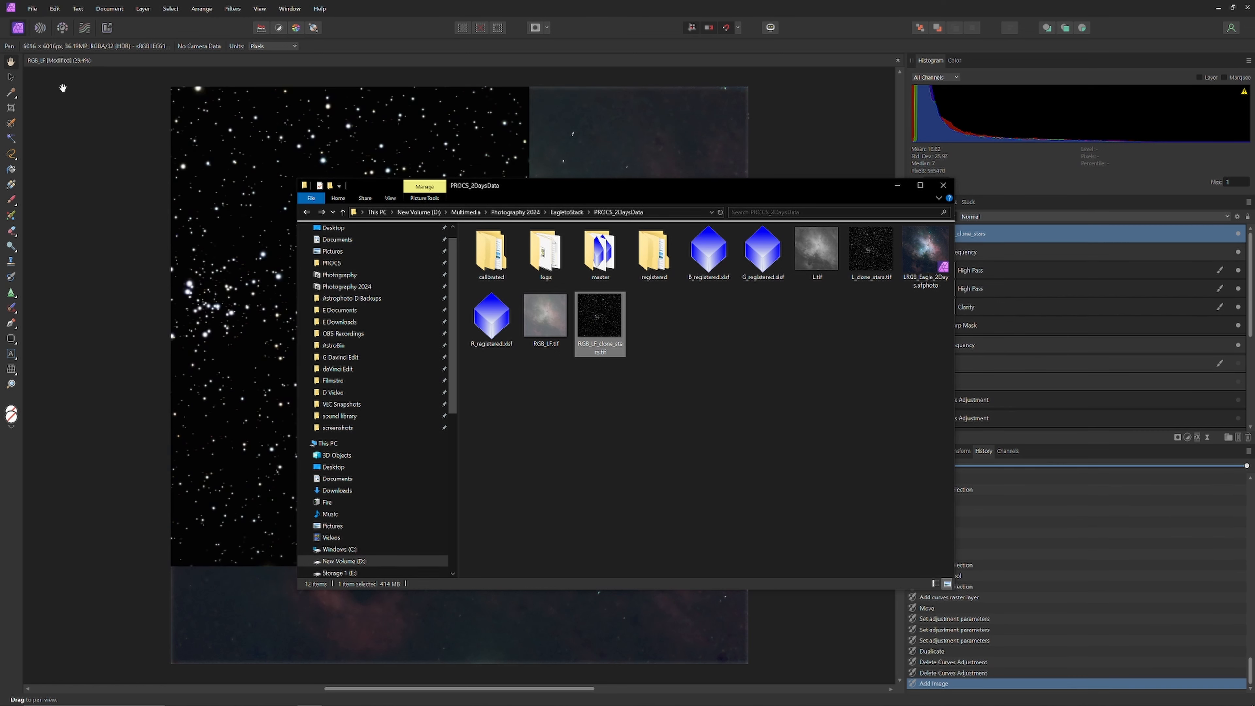
pyautogui.click(10, 76)
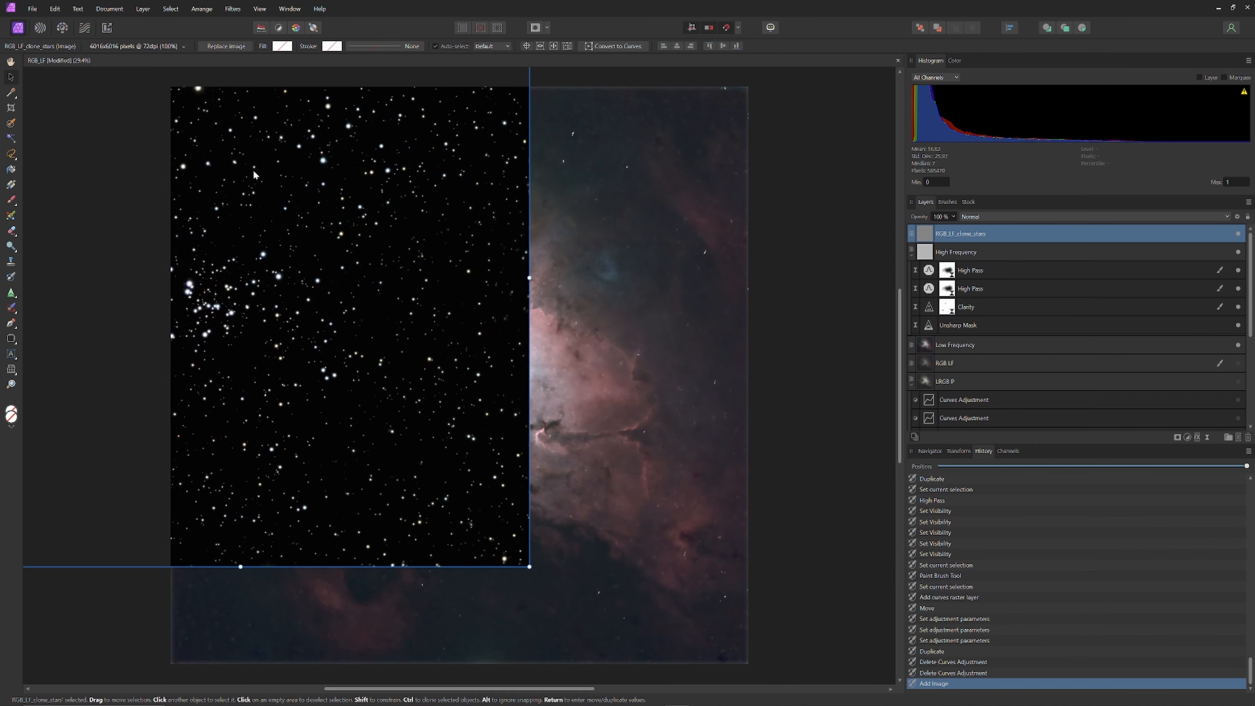
pyautogui.moveTo(342, 198); pyautogui.dragTo(478, 263)
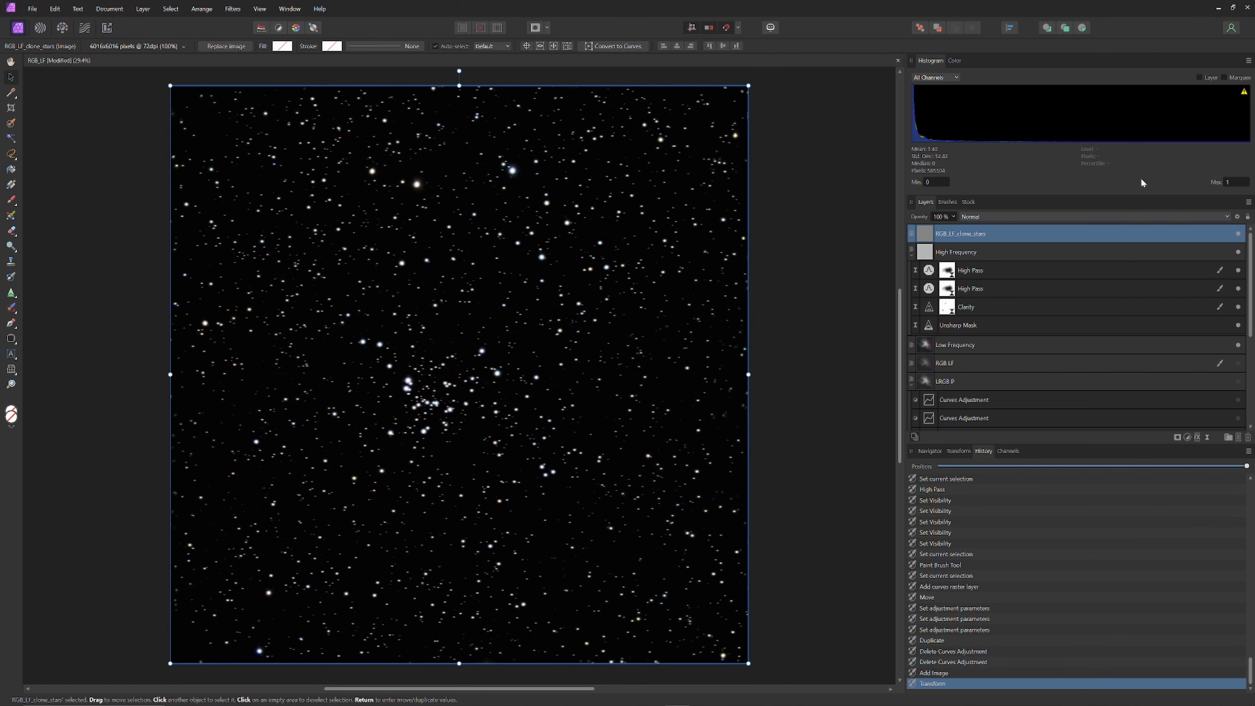
# - Duplicate the RGB_LF_clone_stars layer, hide the upper copy, and set the lower one to Color Dodge blending
pyautogui.rightClick(1056, 242)
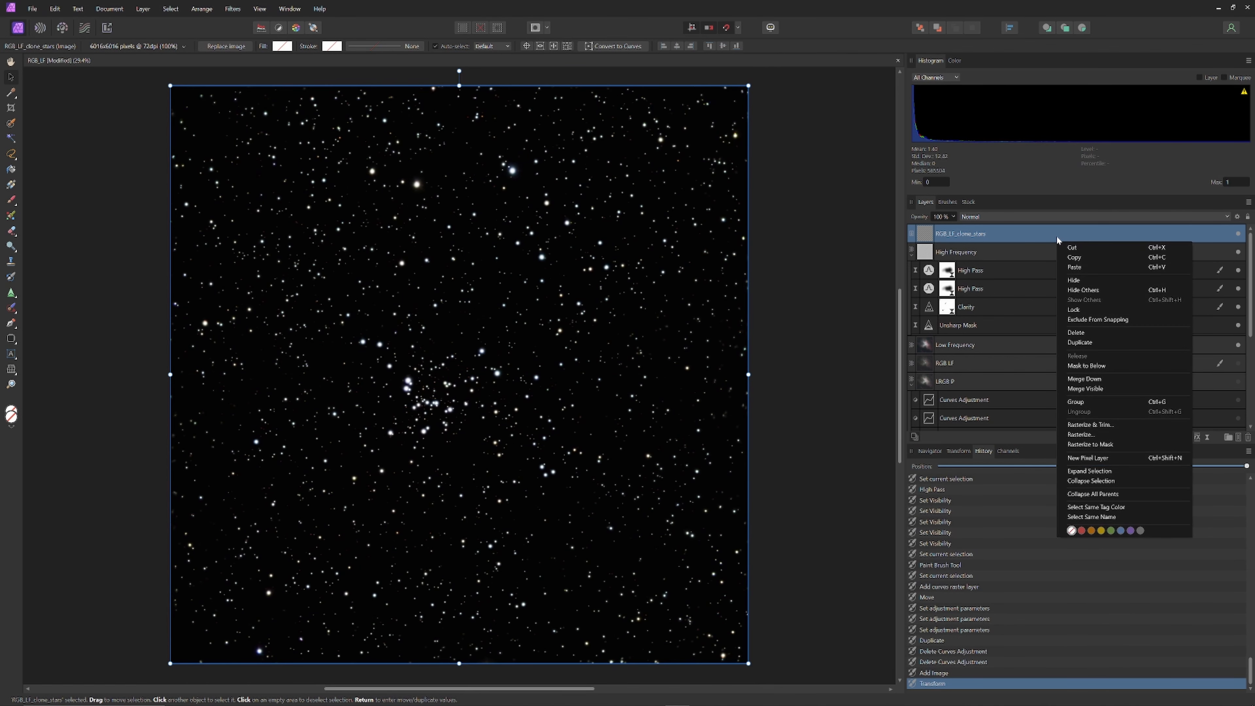
pyautogui.click(1087, 342)
pyautogui.click(1238, 233)
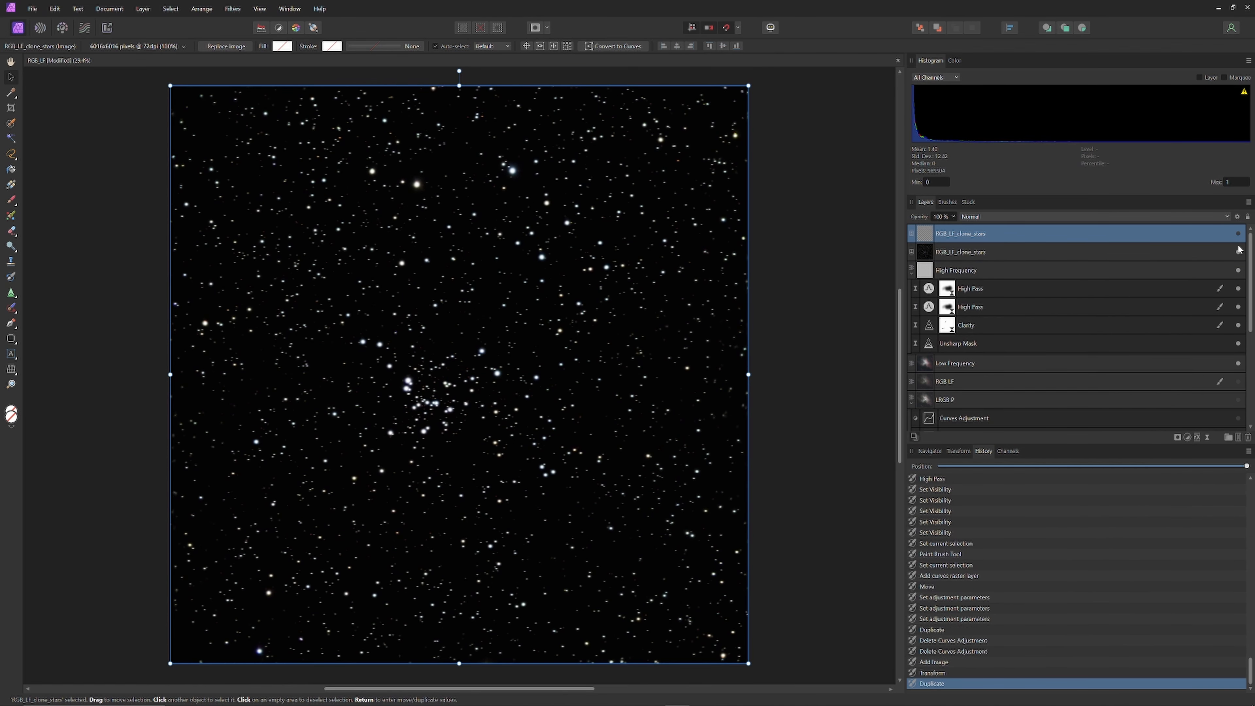
pyautogui.click(1185, 252)
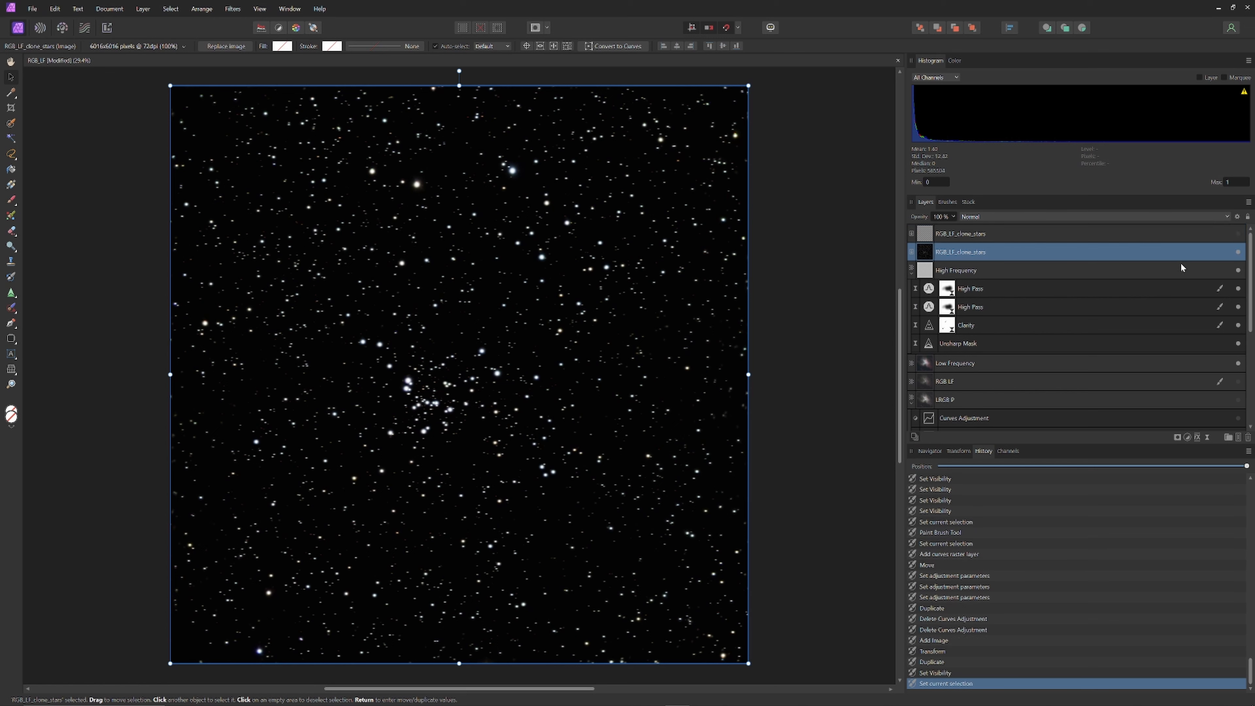
pyautogui.click(1071, 218)
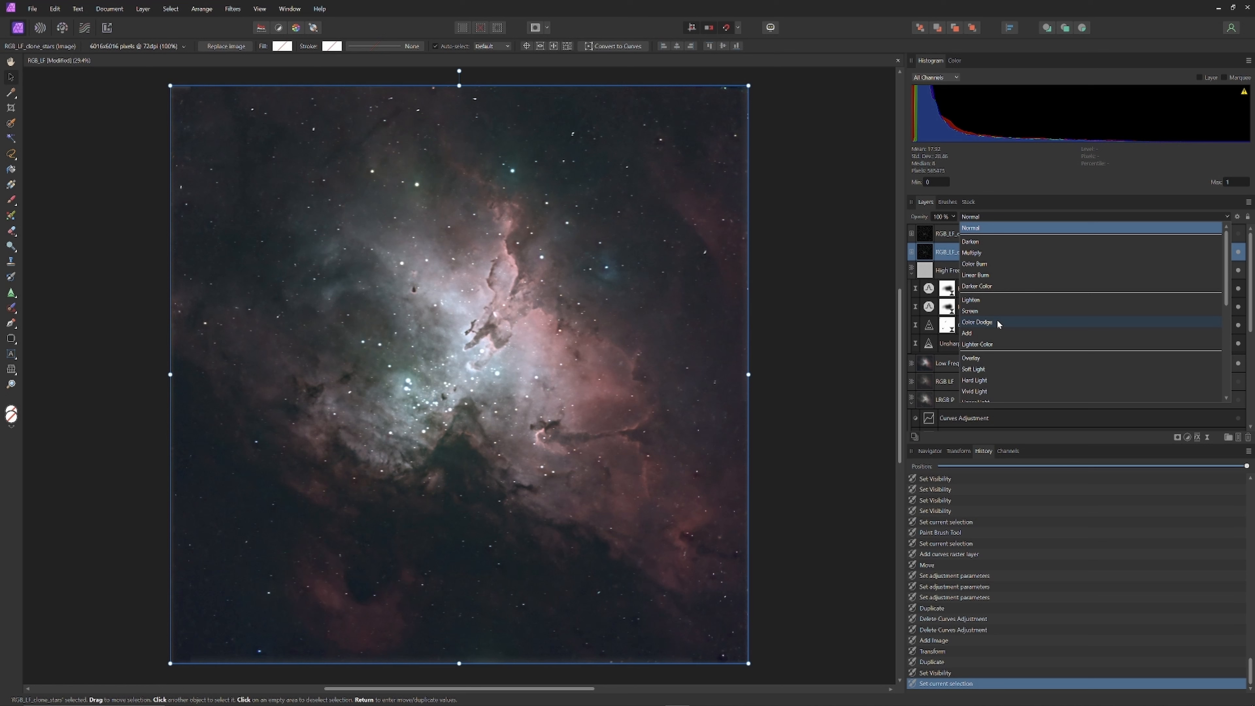
pyautogui.click(997, 322)
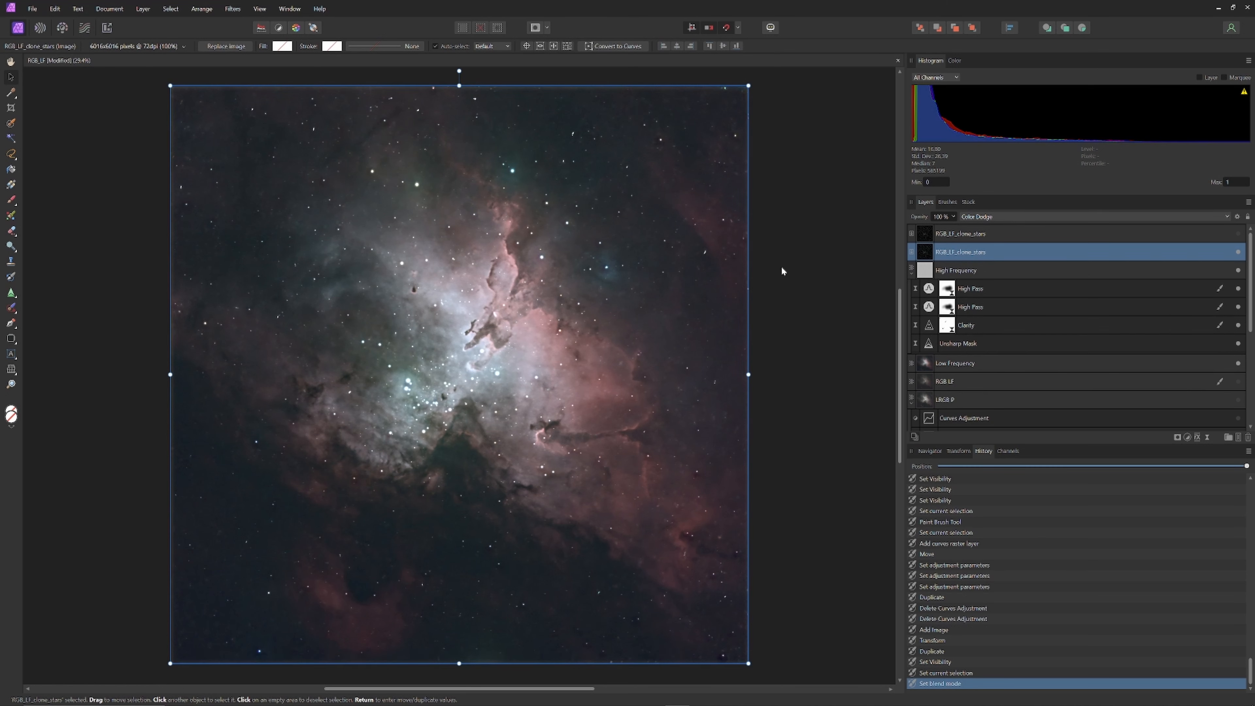
# - Set the upper RGB_LF_clone_stars layer to Screen blending and make it visible
pyautogui.click(1013, 235)
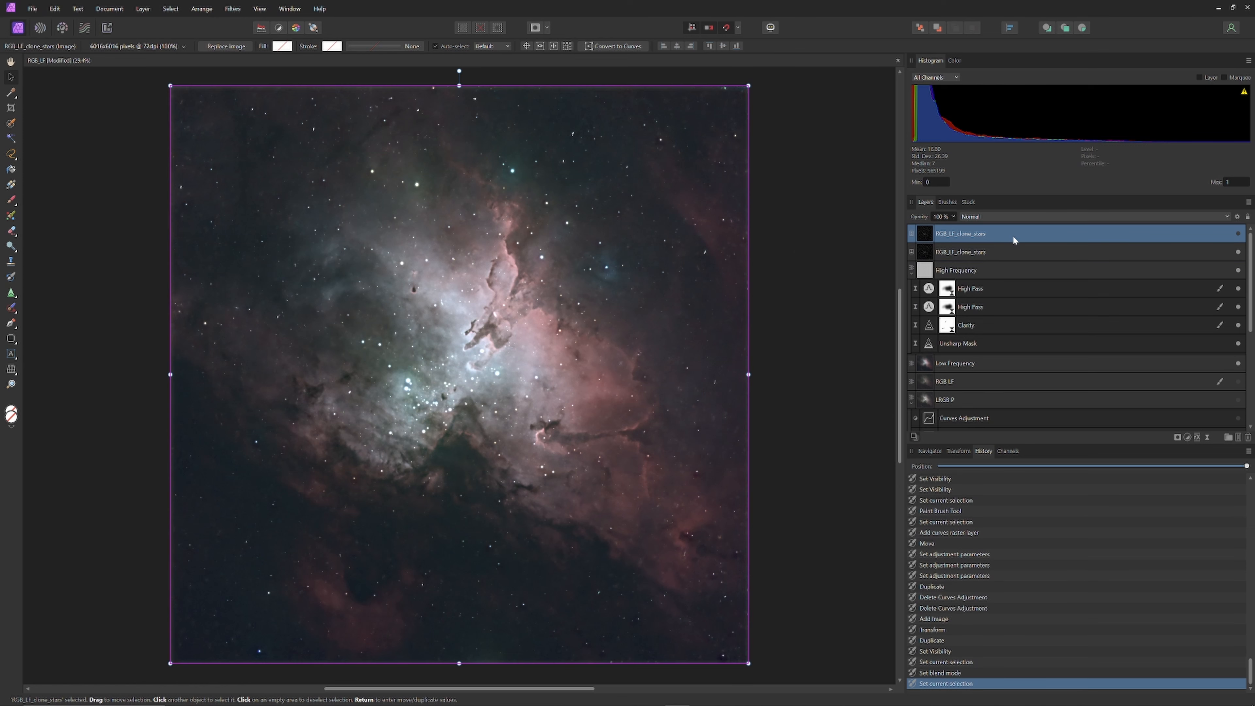
pyautogui.click(1016, 215)
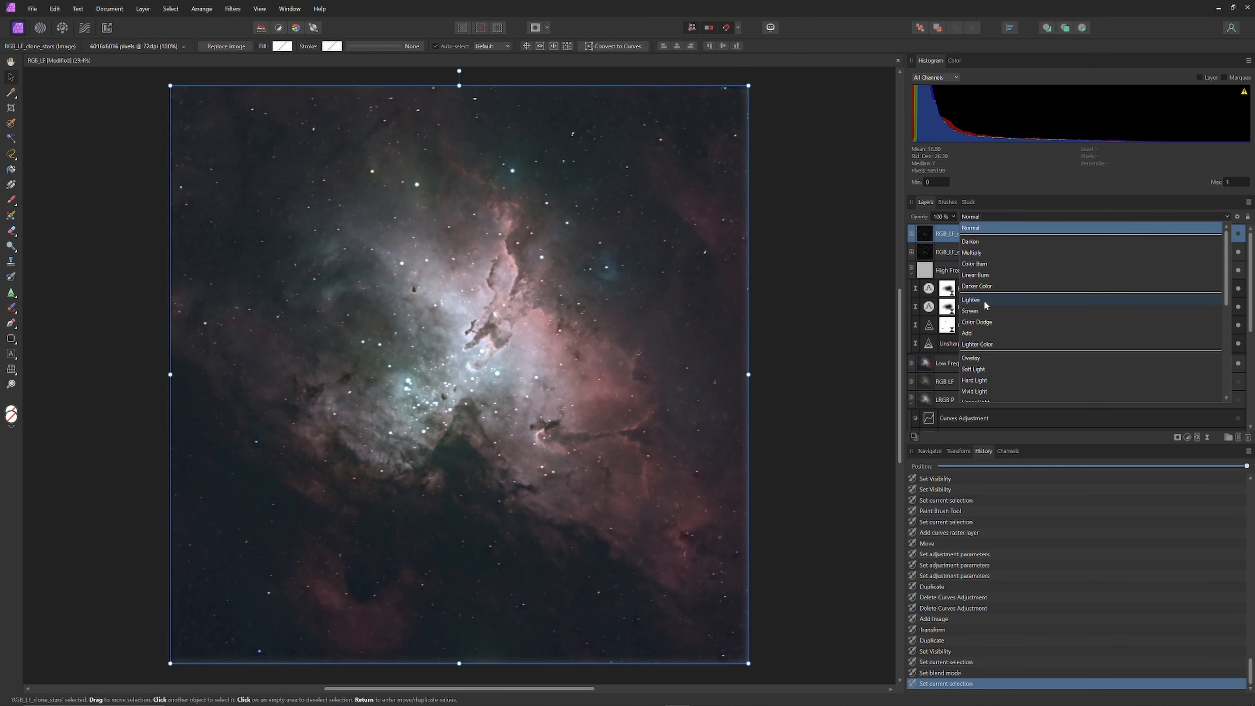
pyautogui.click(984, 310)
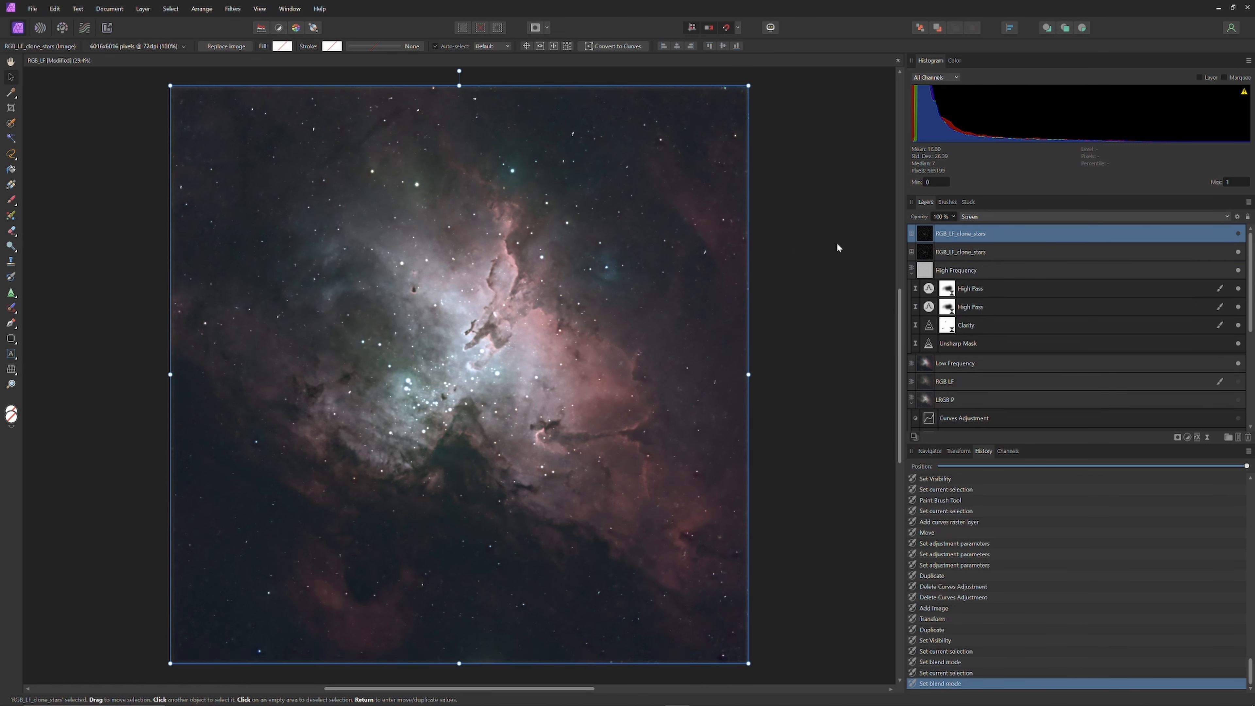
pyautogui.click(1238, 233)
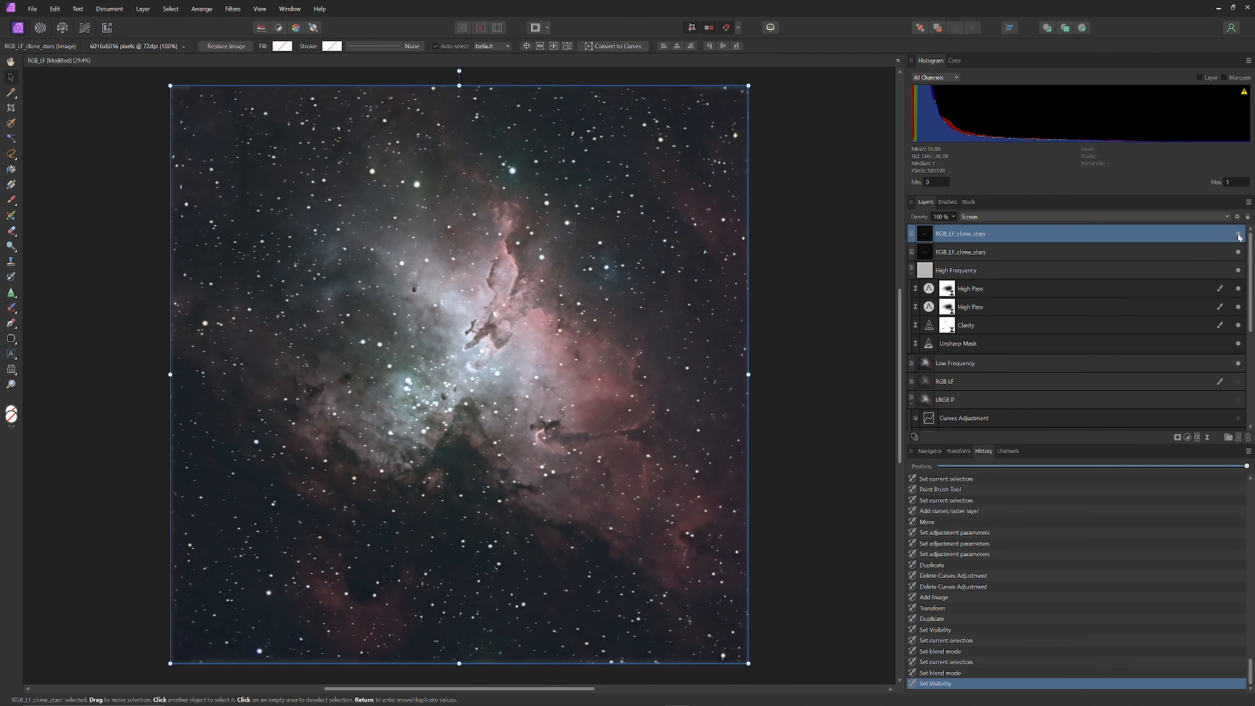
# - Lower the opacity of the upper, Screen-blended stars layer and fine-tune it to subdue the stars
pyautogui.click(954, 217)
pyautogui.moveTo(957, 229); pyautogui.dragTo(906, 237)
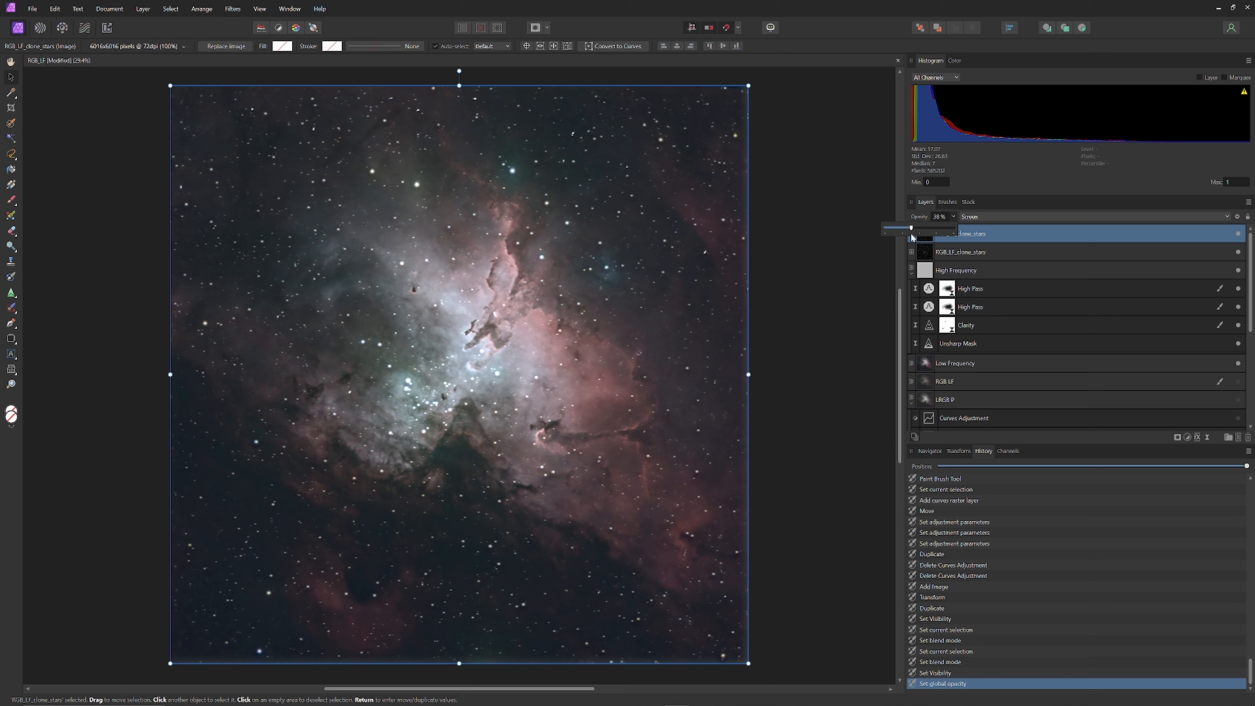
pyautogui.click(852, 269)
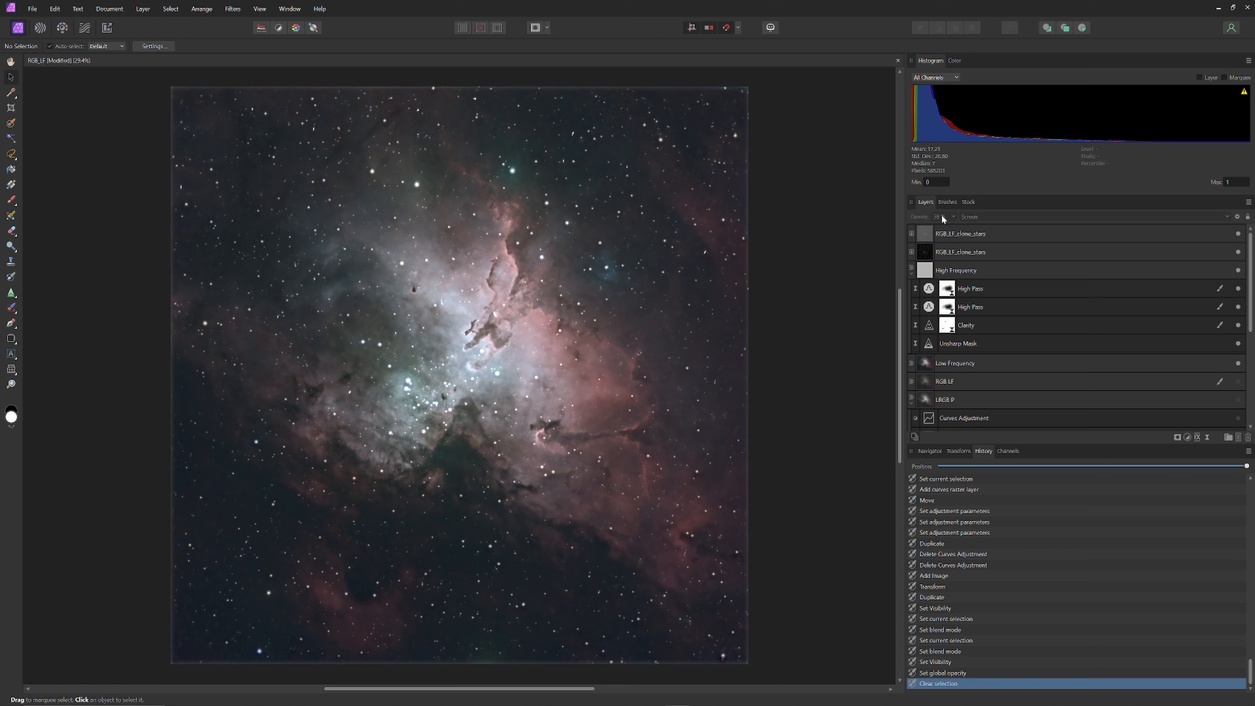
pyautogui.click(951, 233)
pyautogui.click(954, 217)
pyautogui.click(953, 229)
pyautogui.moveTo(951, 229); pyautogui.dragTo(944, 229)
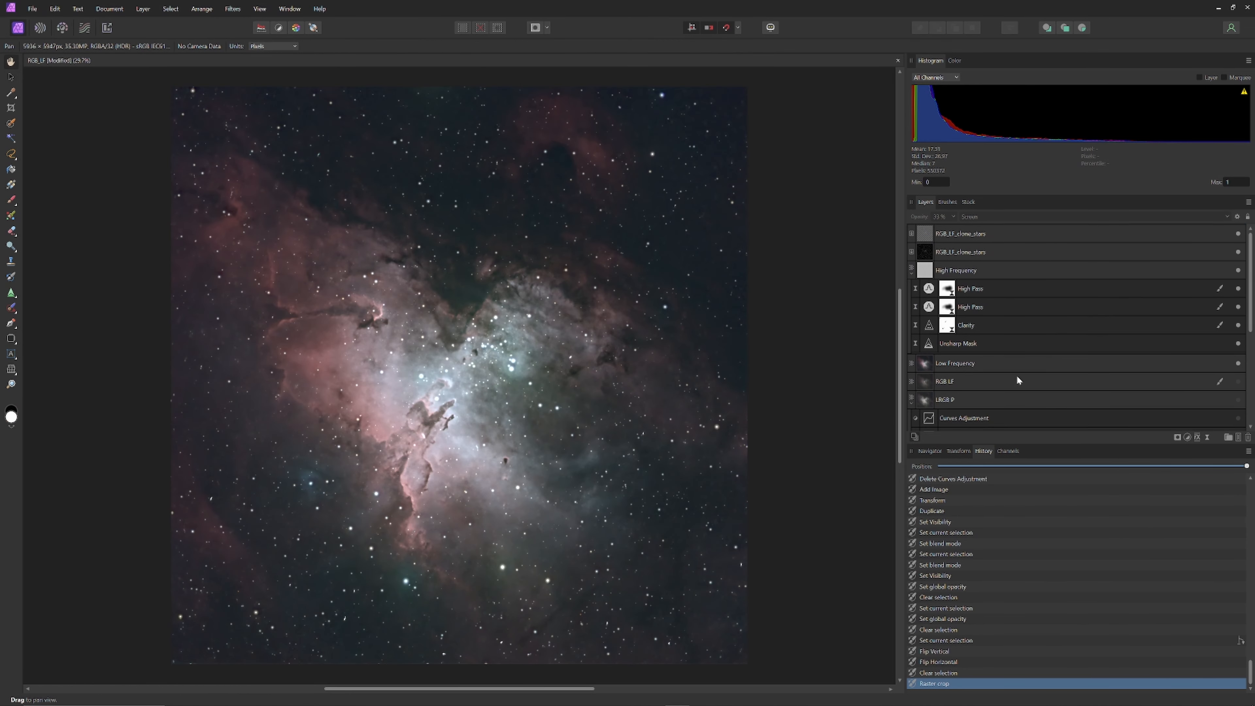
# - Duplicate the L luminance layer near the bottom of the layer stack
pyautogui.scroll(-5, 1017, 379)
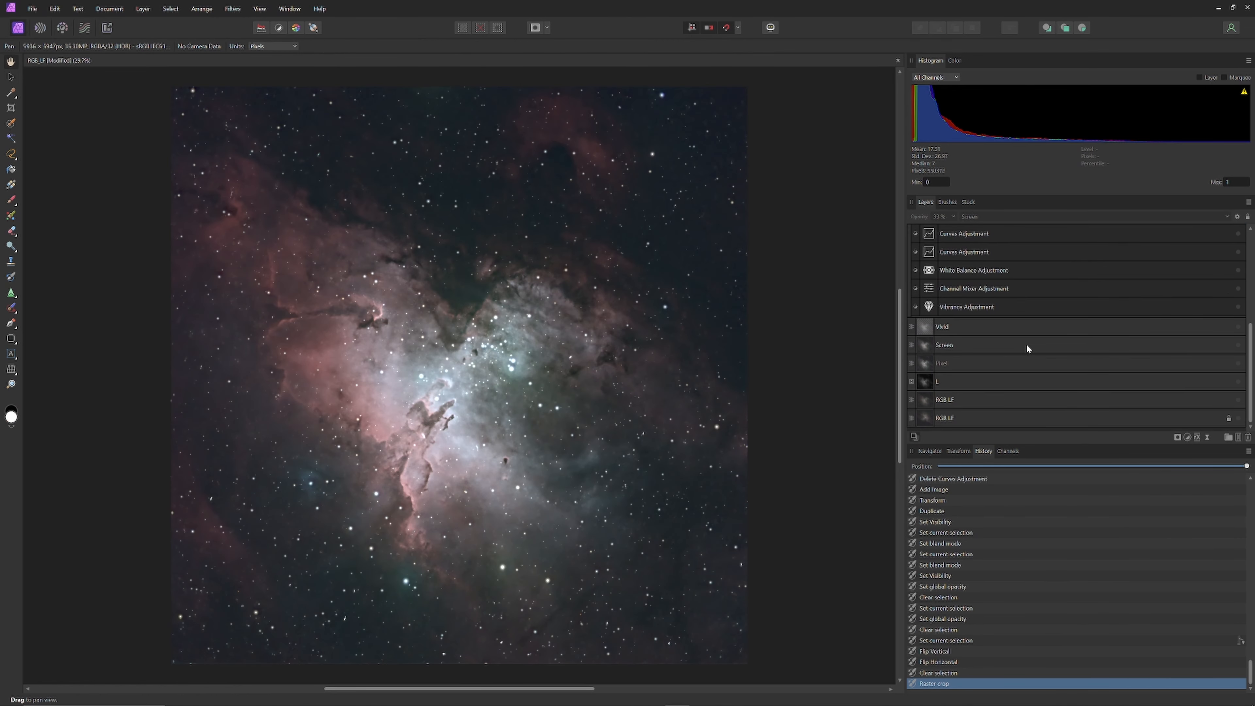
pyautogui.click(974, 384)
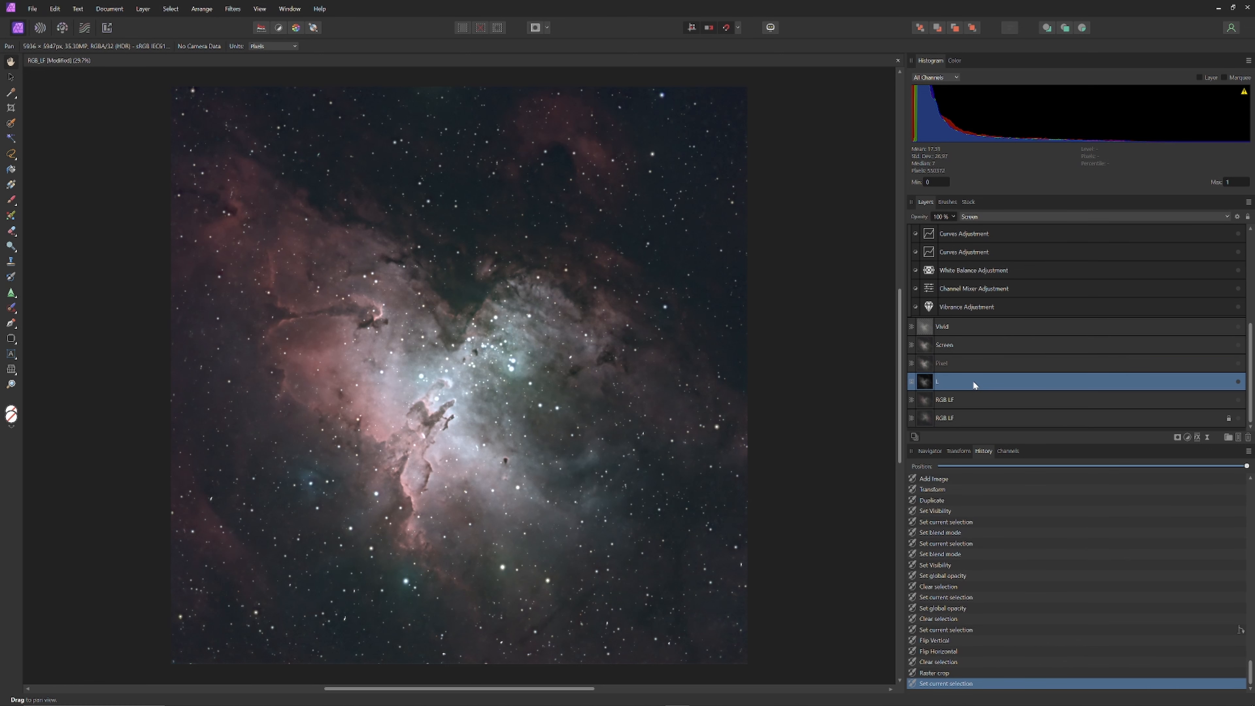
pyautogui.rightClick(973, 382)
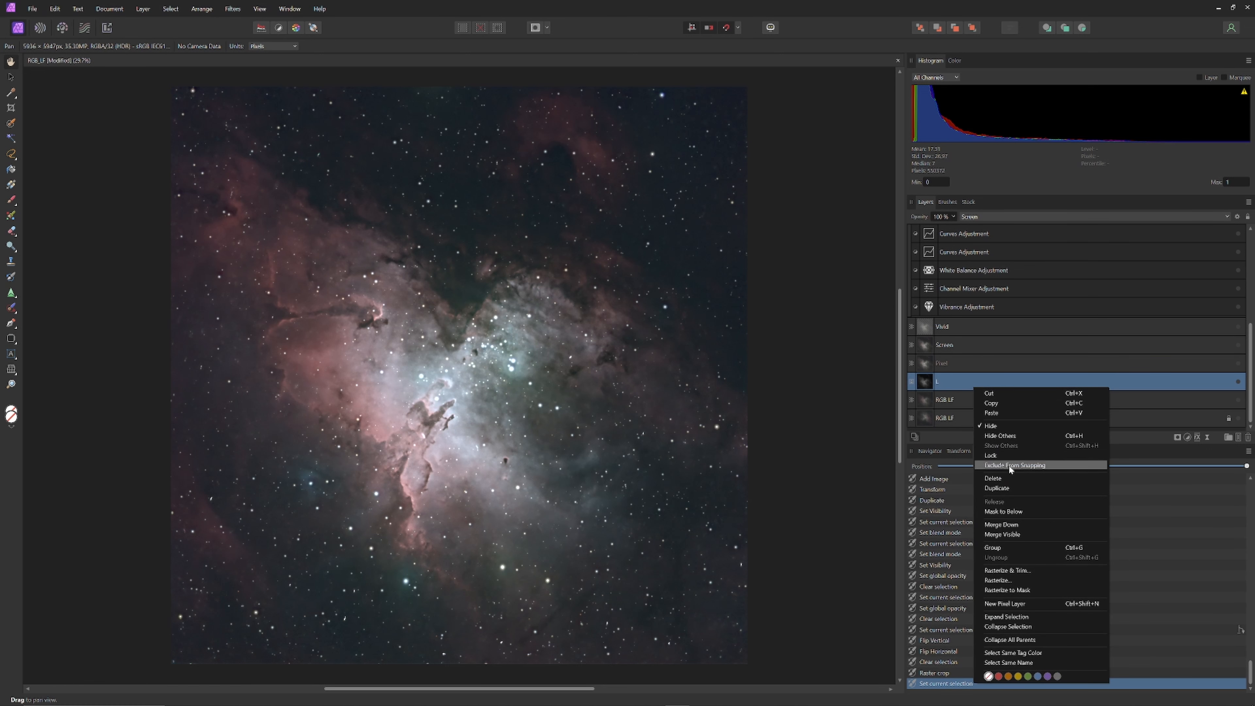
pyautogui.click(1005, 487)
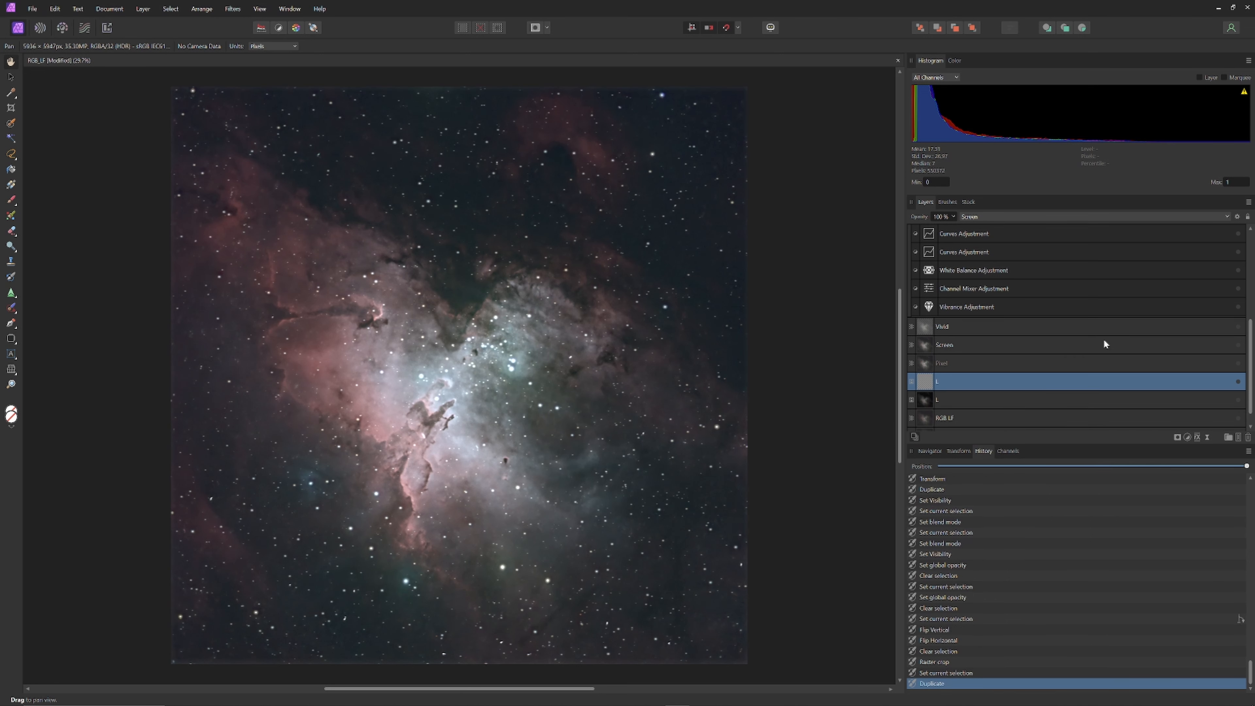
# - Move the L copy directly beneath the two stars layers, above High Frequency, and make it visible
pyautogui.scroll(3, 1030, 233)
pyautogui.scroll(7, 1028, 223)
pyautogui.moveTo(1029, 218); pyautogui.dragTo(1031, 260)
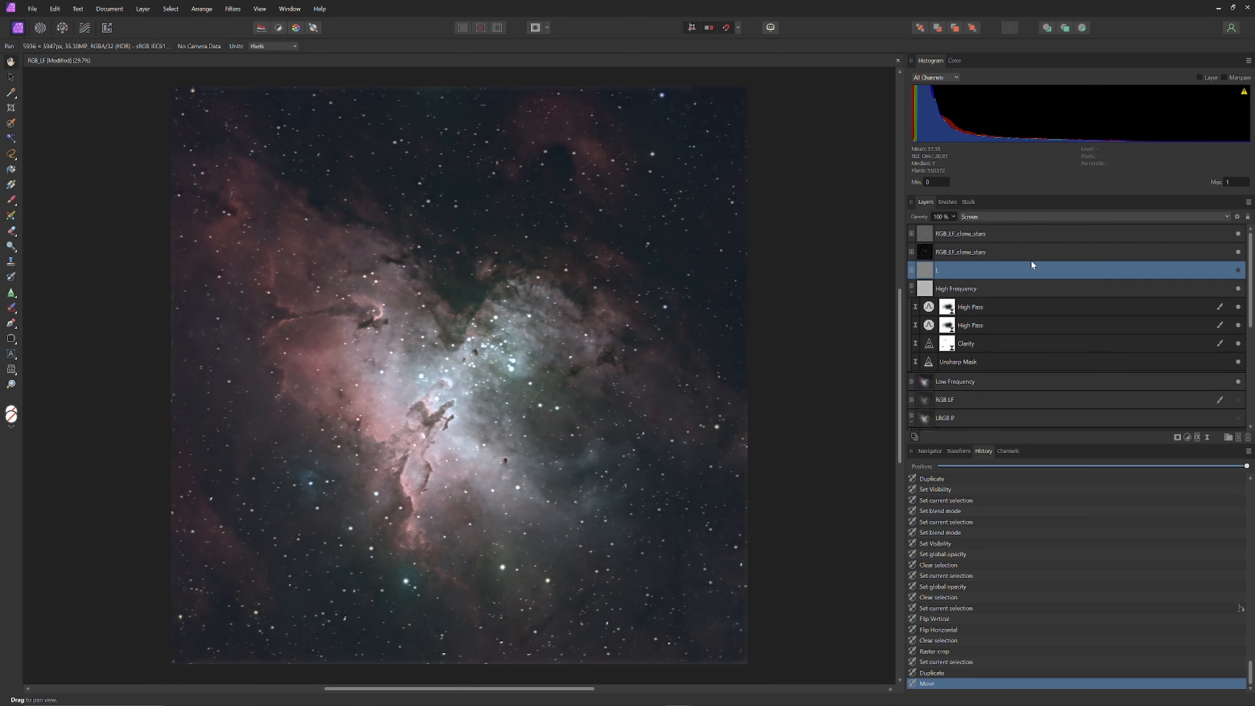
pyautogui.click(1239, 270)
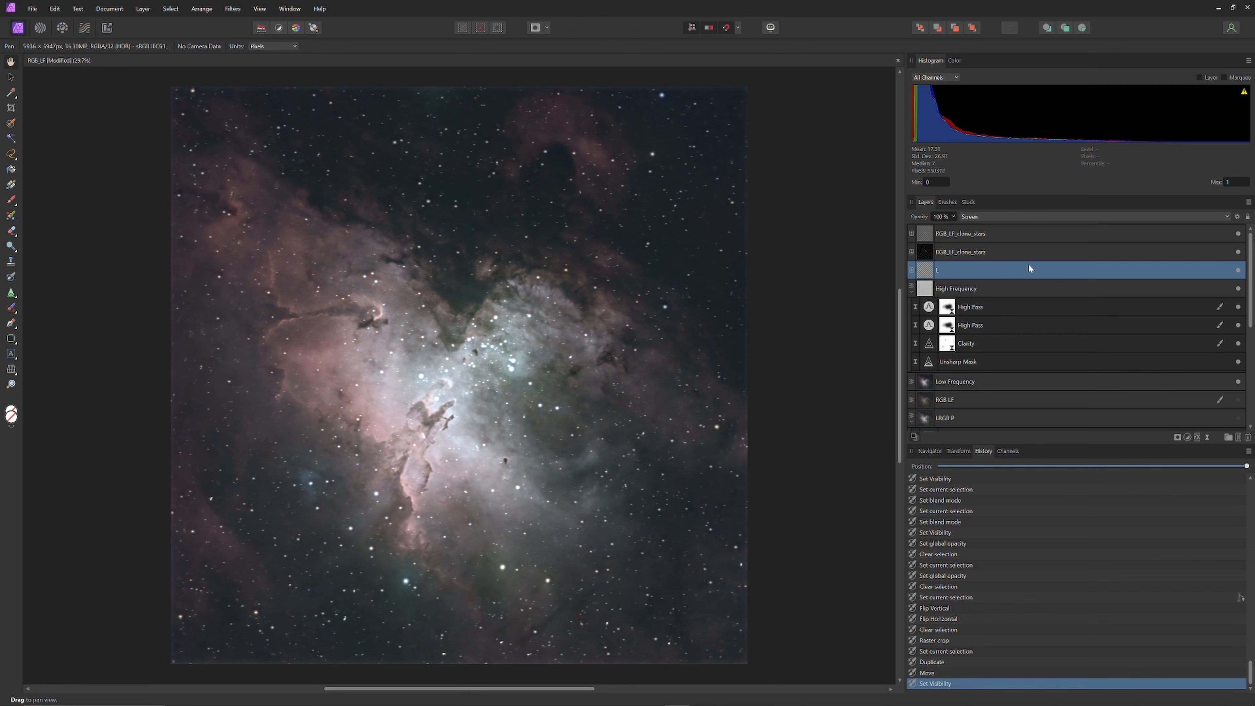
# - Apply Frequency Separation with the Gaussian method to the L copy
pyautogui.click(215, 10)
pyautogui.moveTo(230, 10)
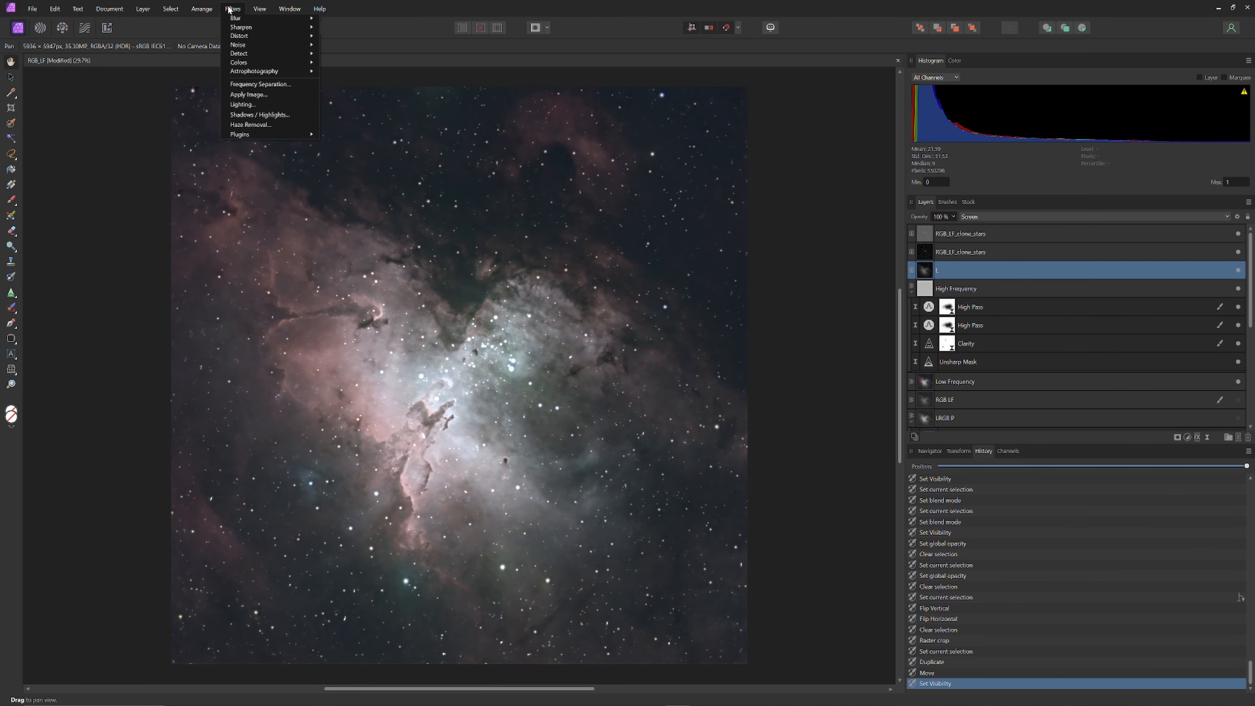
pyautogui.click(261, 84)
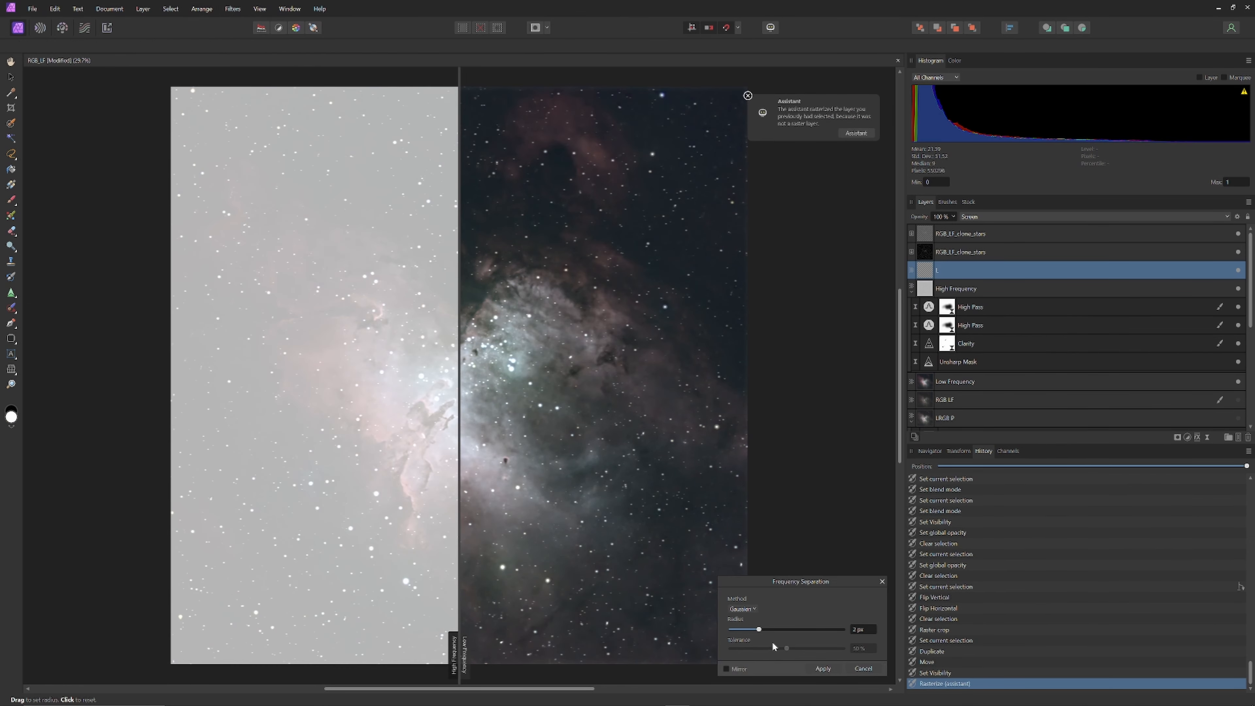
pyautogui.moveTo(758, 628); pyautogui.dragTo(890, 669)
pyautogui.click(823, 668)
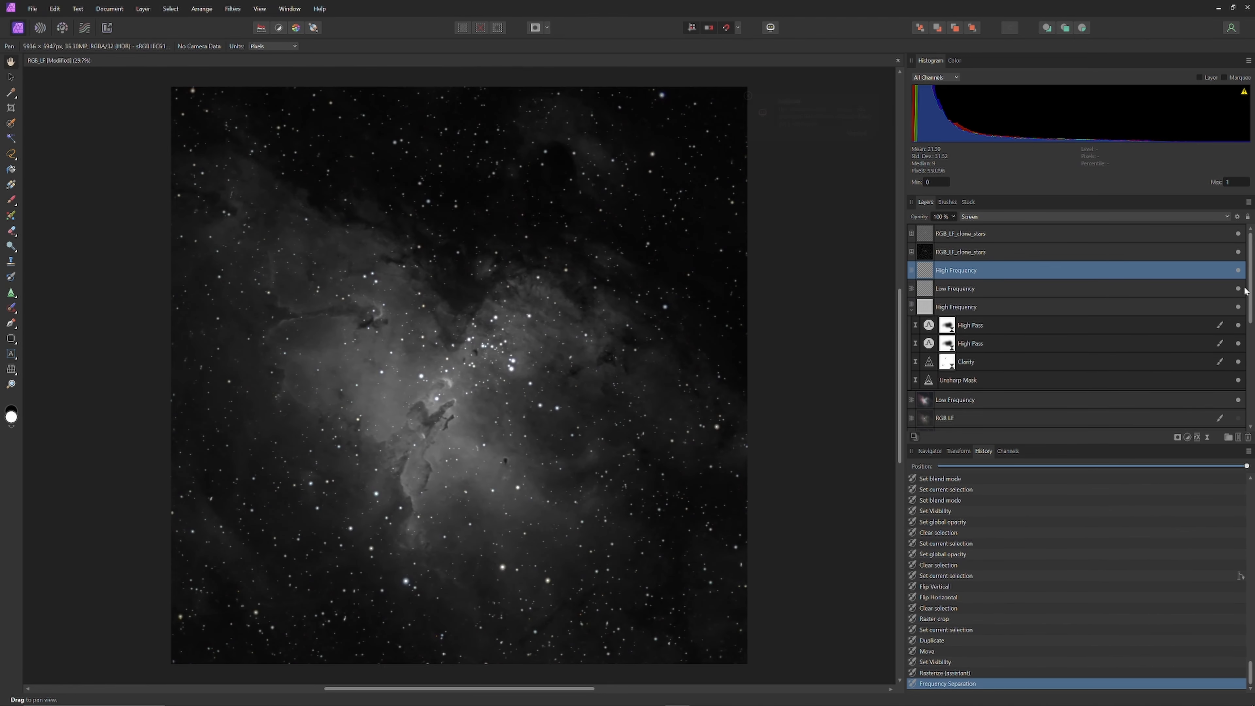
# - Hide the new Low Frequency layer of the luminance copy and reduce the opacity of its High Frequency layer to 16%
pyautogui.click(1238, 288)
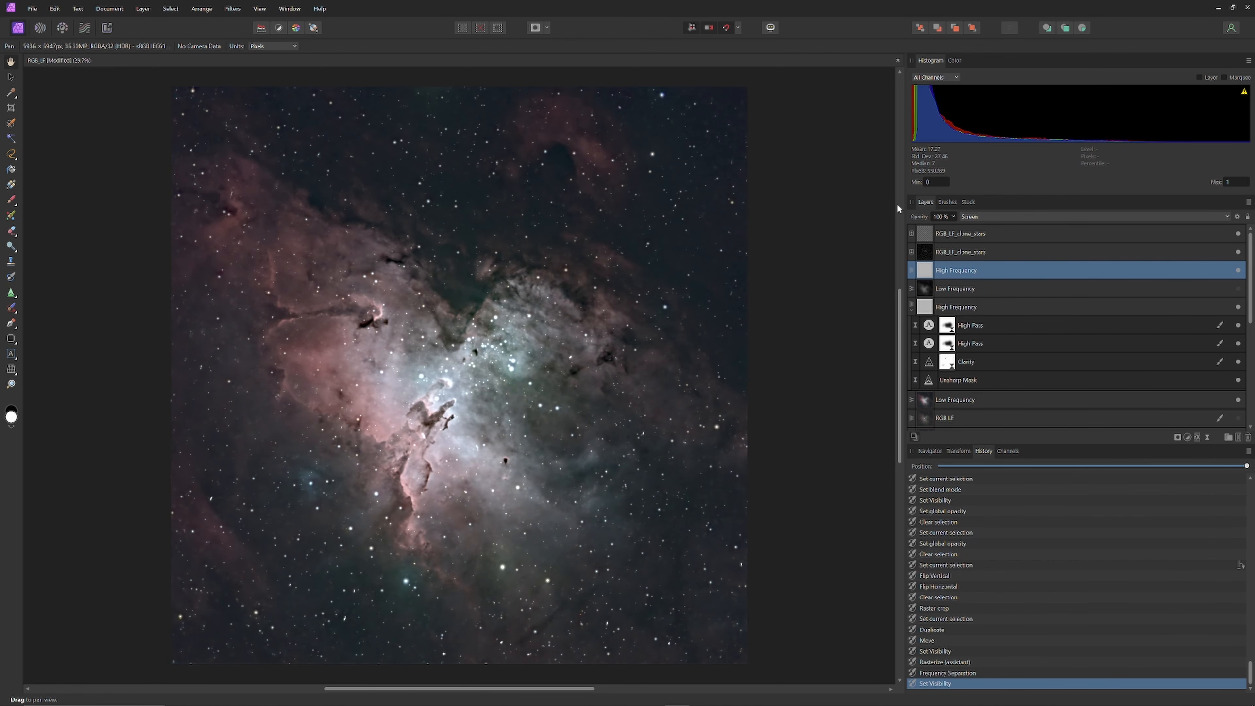
pyautogui.click(935, 218)
pyautogui.moveTo(956, 228); pyautogui.dragTo(889, 230)
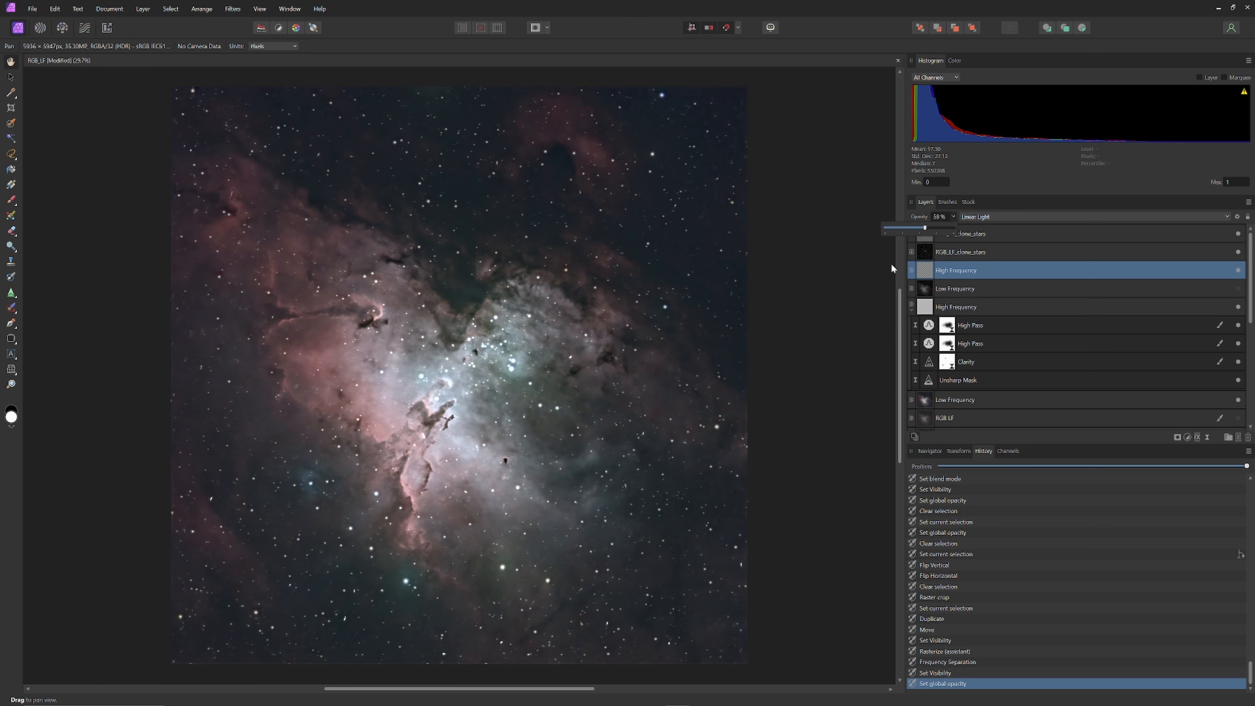
pyautogui.moveTo(917, 231); pyautogui.dragTo(883, 230)
pyautogui.scroll(1, 941, 216)
# - Erase part of the upper High Frequency layer over the dark sky above the nebula's central notch, and toggle the layer's visibility to compare
pyautogui.click(11, 230)
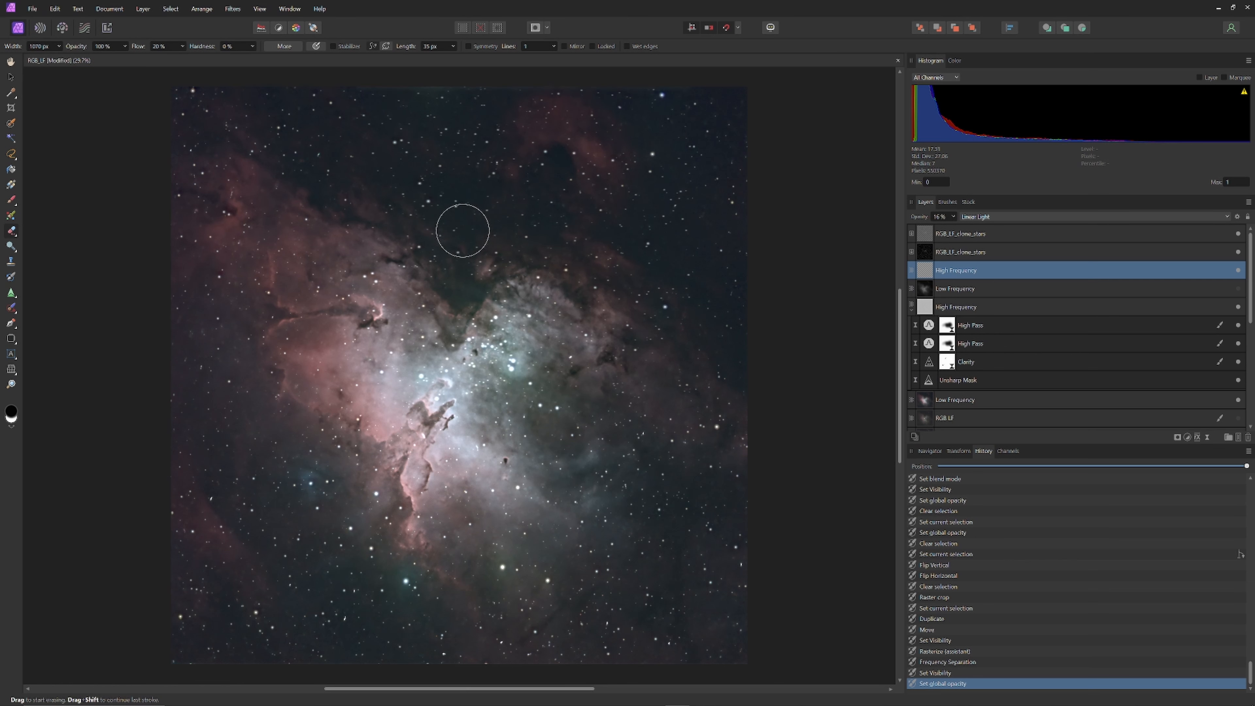
pyautogui.moveTo(443, 219); pyautogui.dragTo(469, 248)
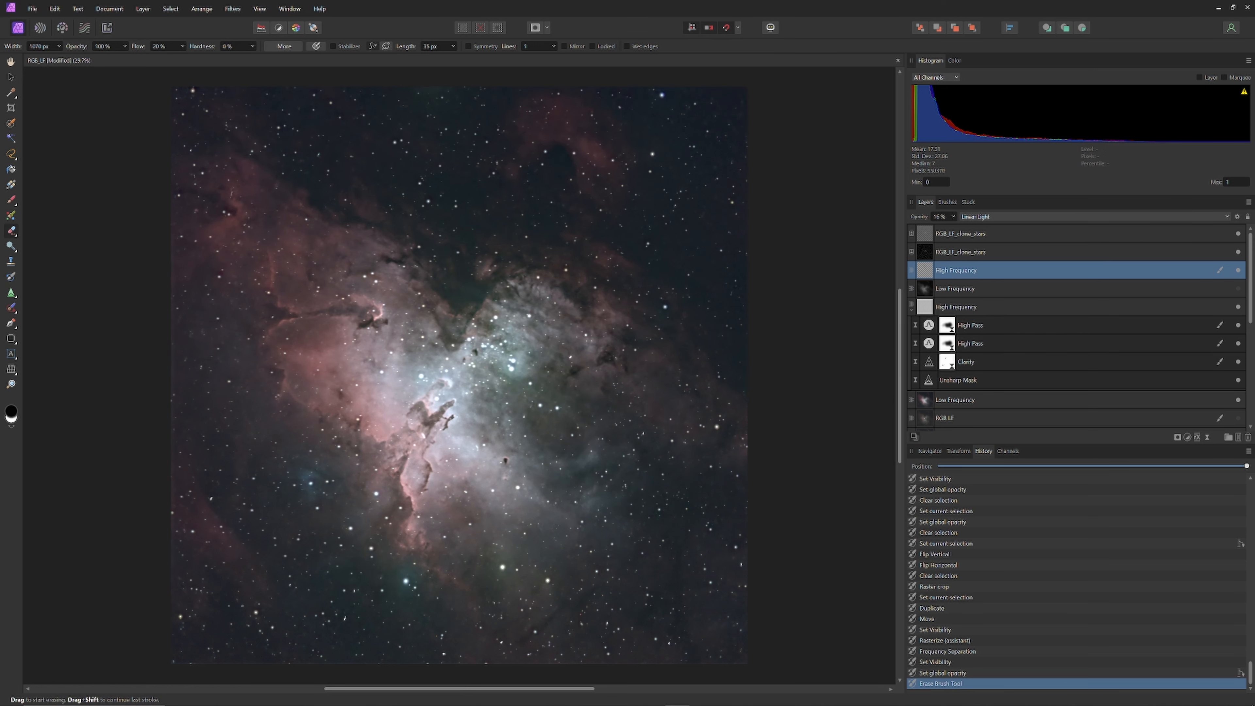
pyautogui.press('v')
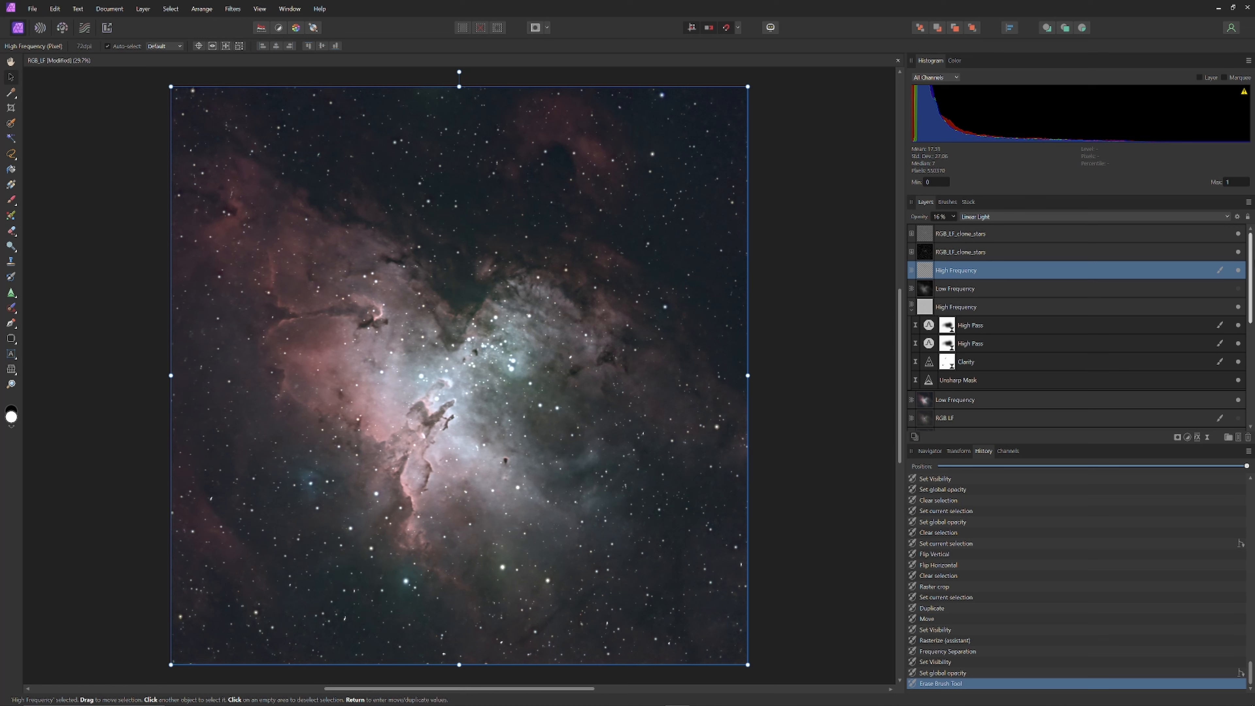
pyautogui.click(1238, 270)
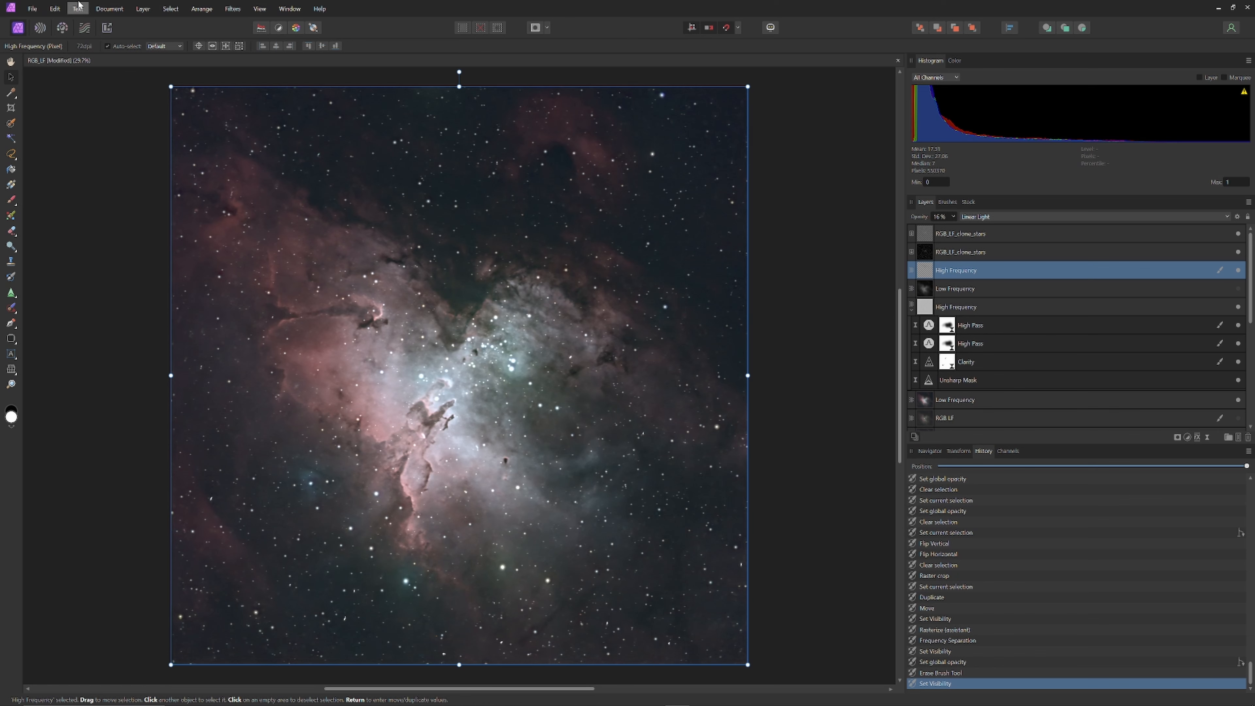
# - Save the document as RGB_LF.afphoto in the Signal Cultivation folder, replacing the existing file
pyautogui.click(31, 9)
pyautogui.click(105, 188)
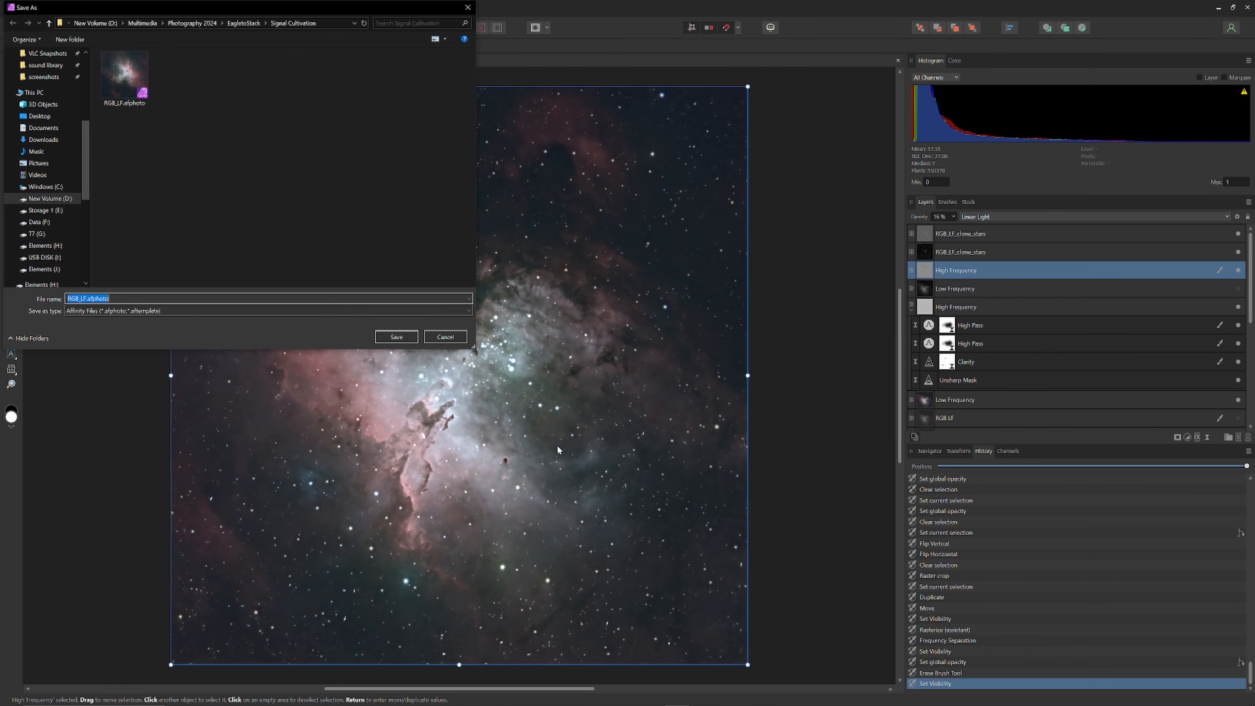
pyautogui.click(397, 338)
pyautogui.click(647, 399)
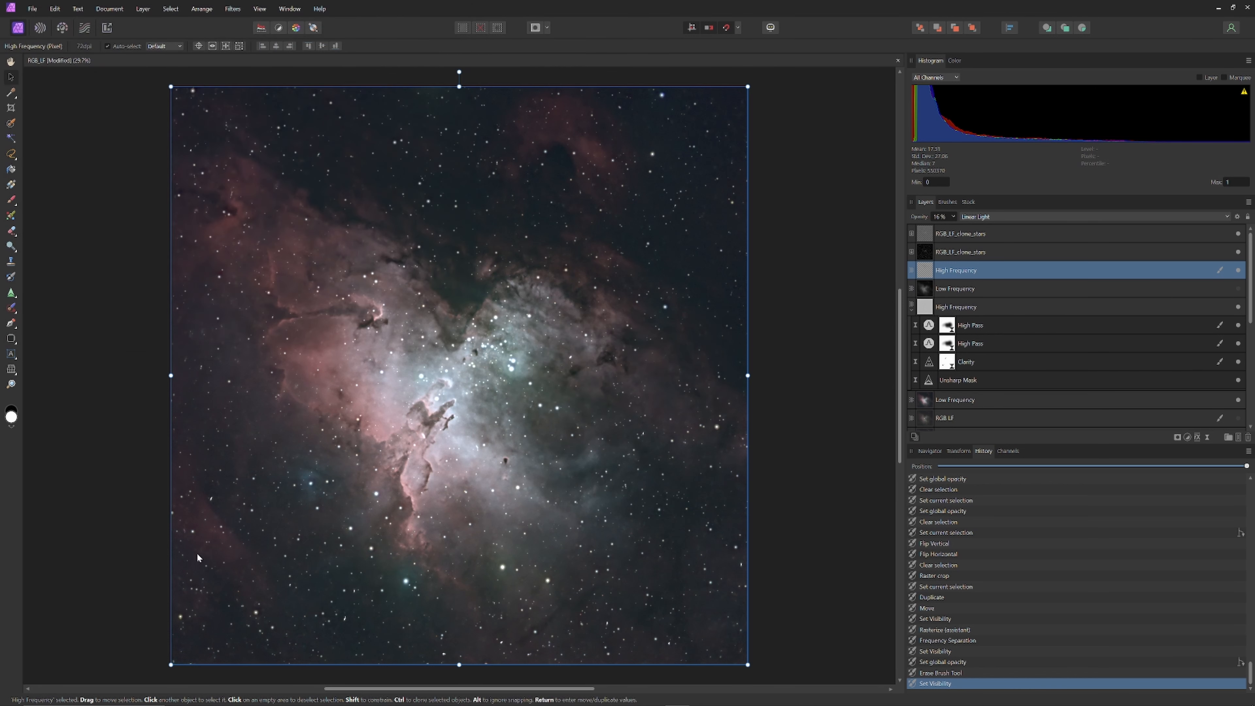